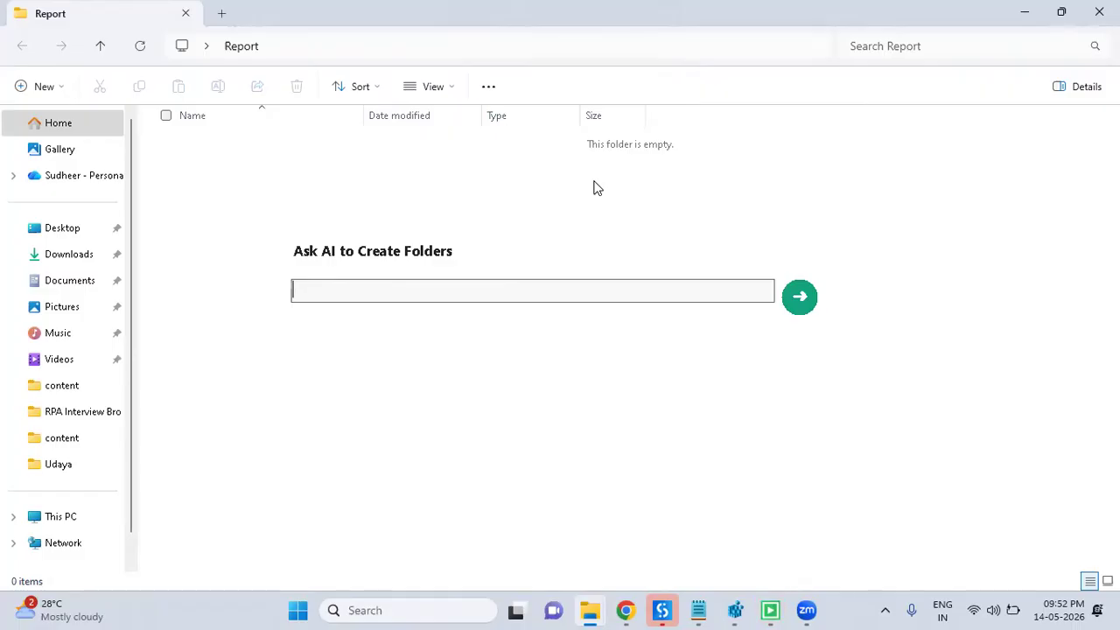
Ask the AI folder creator to "Create folders for weekdays in Capital letters" and submit the request
click(521, 283)
text(Create folders)
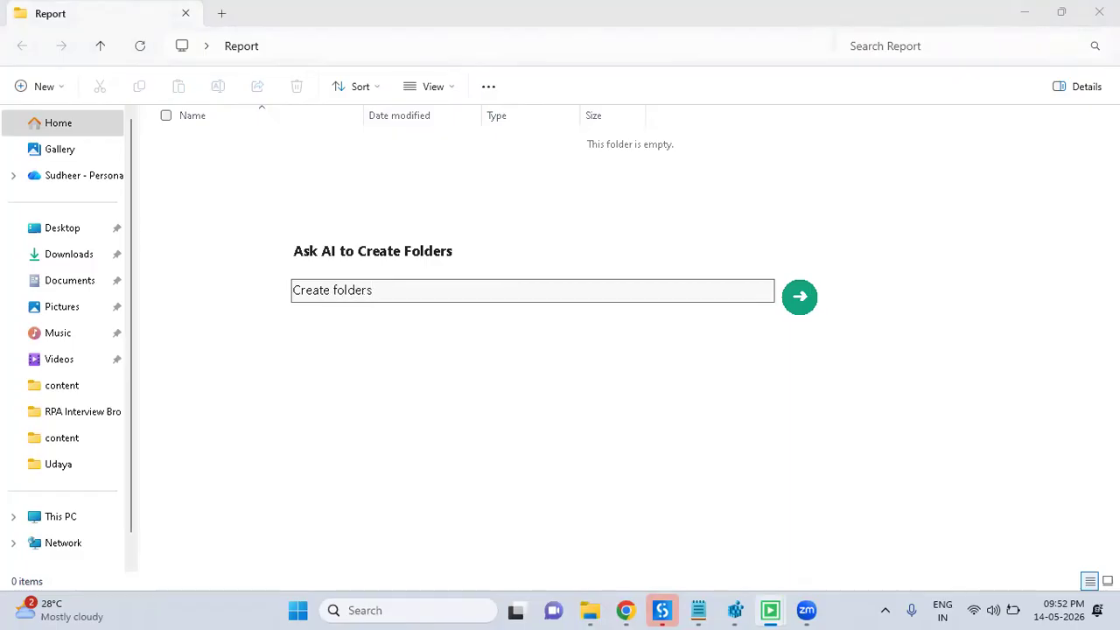
text( for week)
key(BackSpace)
text(days in Capital )
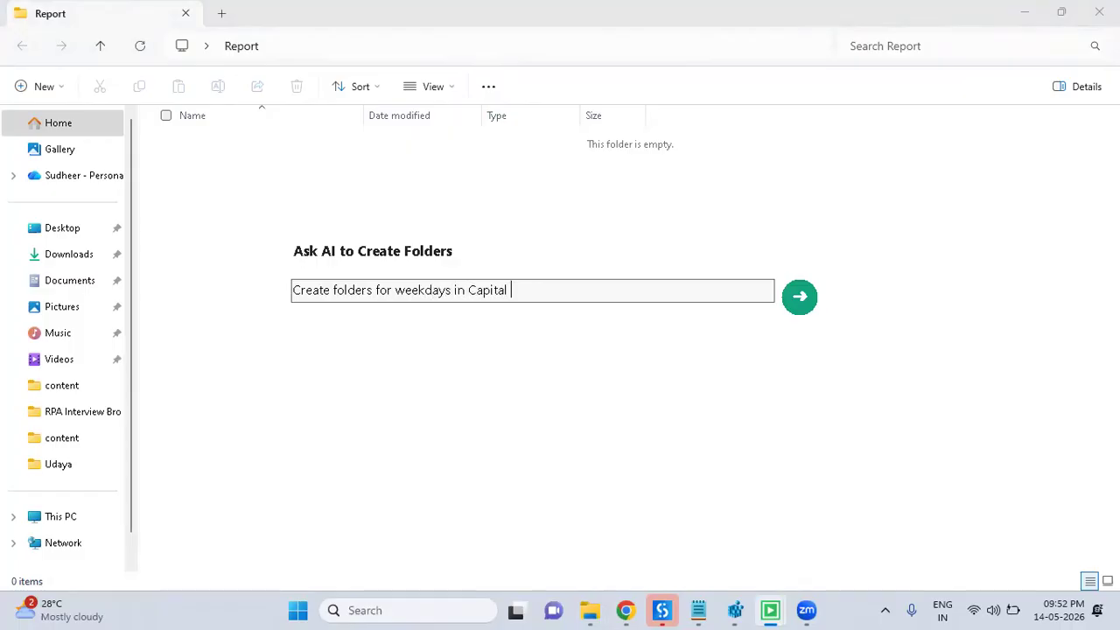
text(letters)
key(Return)
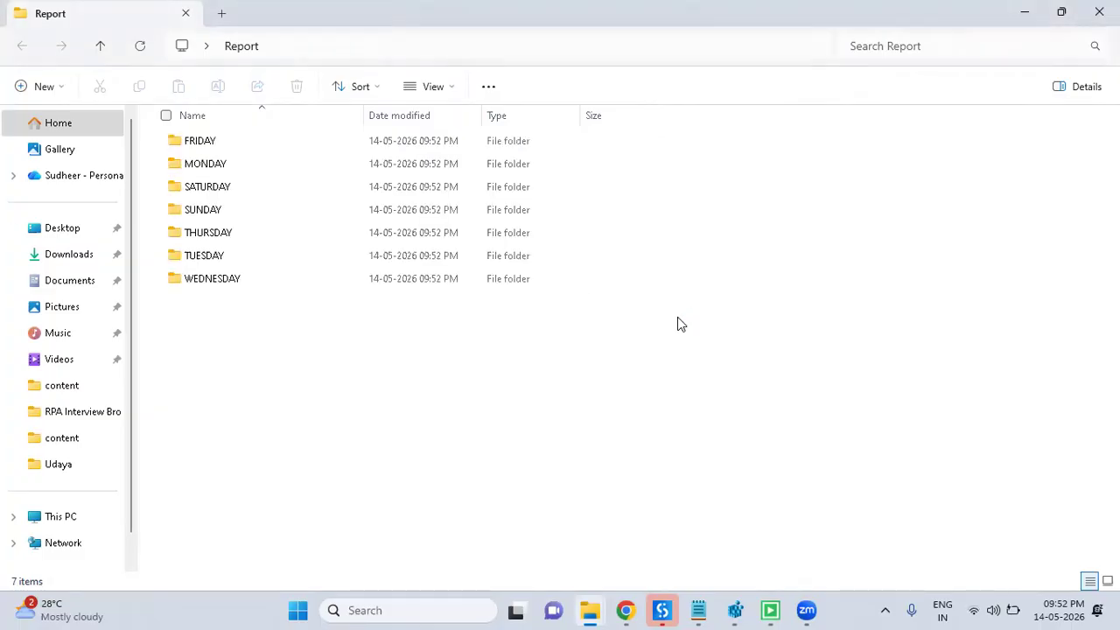
Close and reopen the Report folder, and delete all the weekday folders inside it
drag(233, 375, 233, 128)
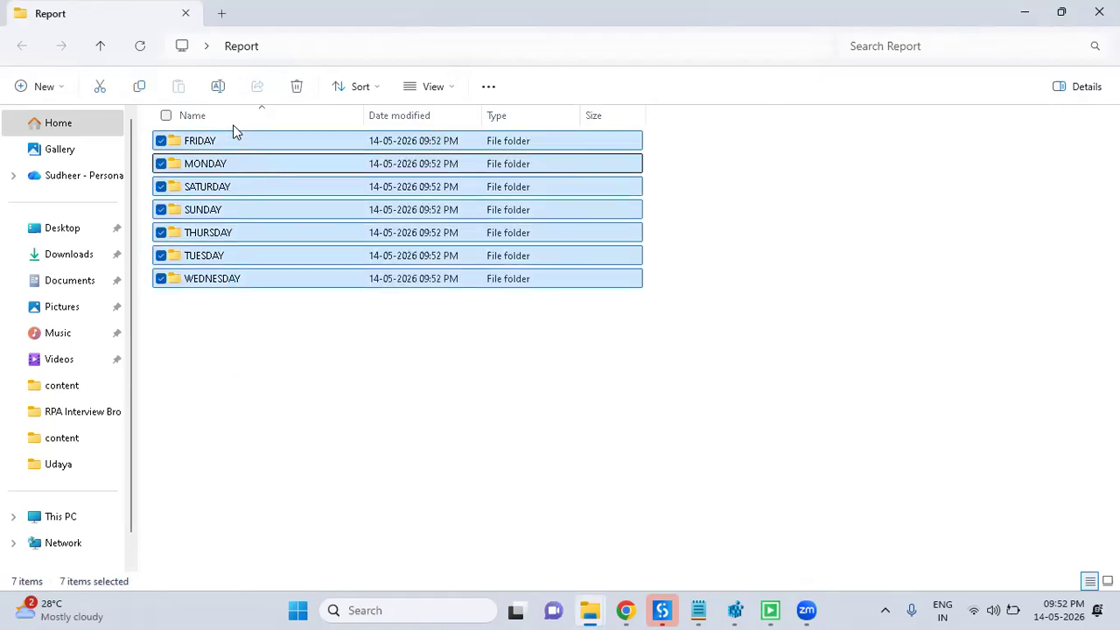
click(184, 14)
double_click(174, 281)
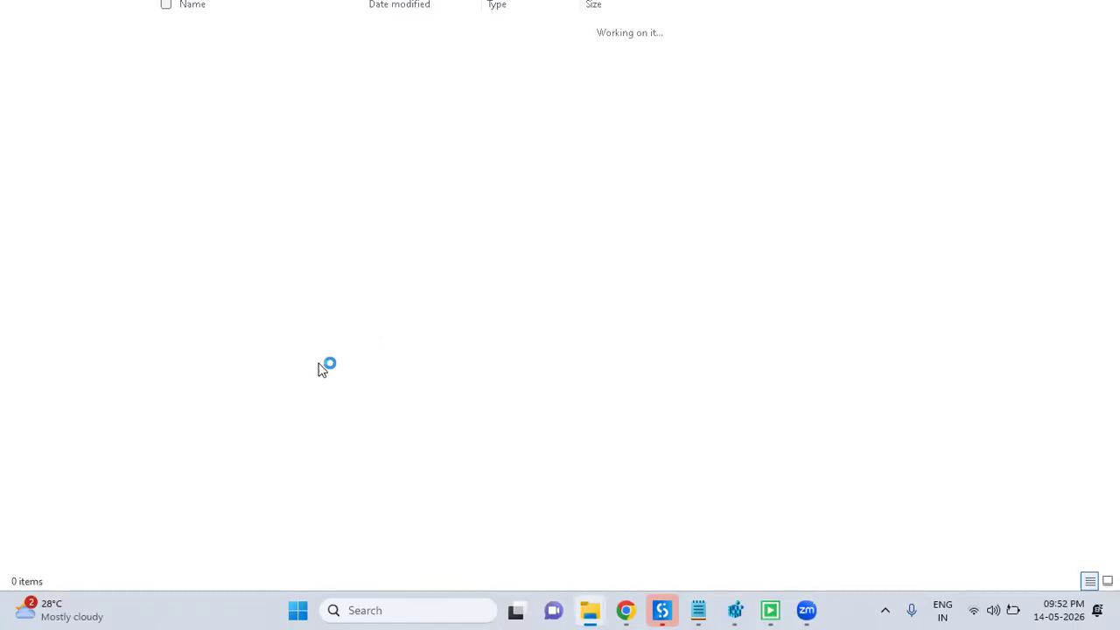
key(ctrl+a)
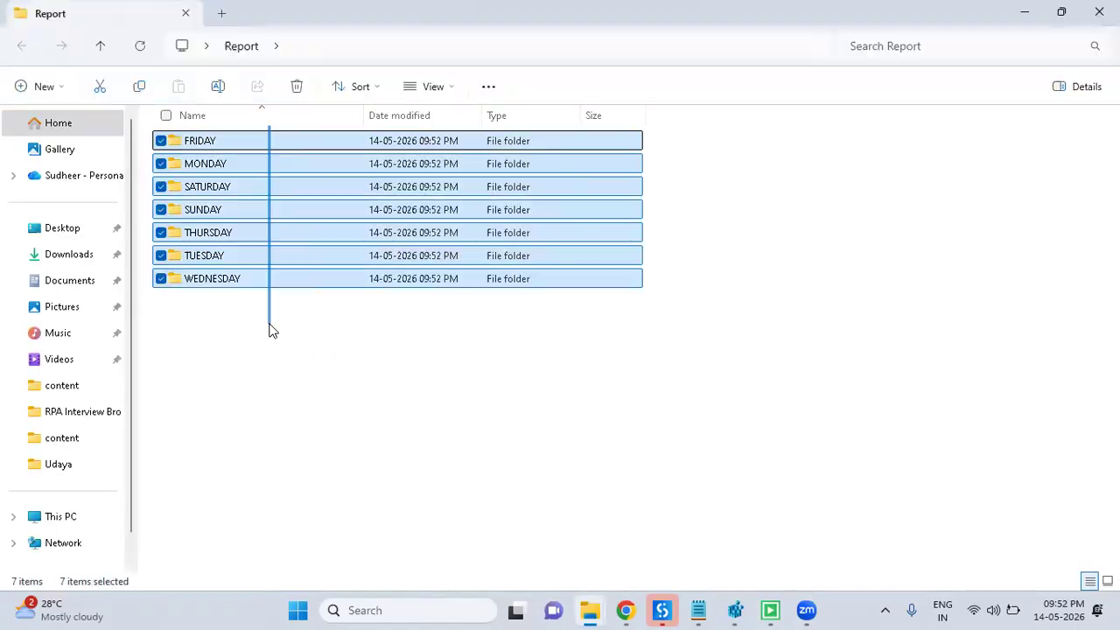
key(Delete)
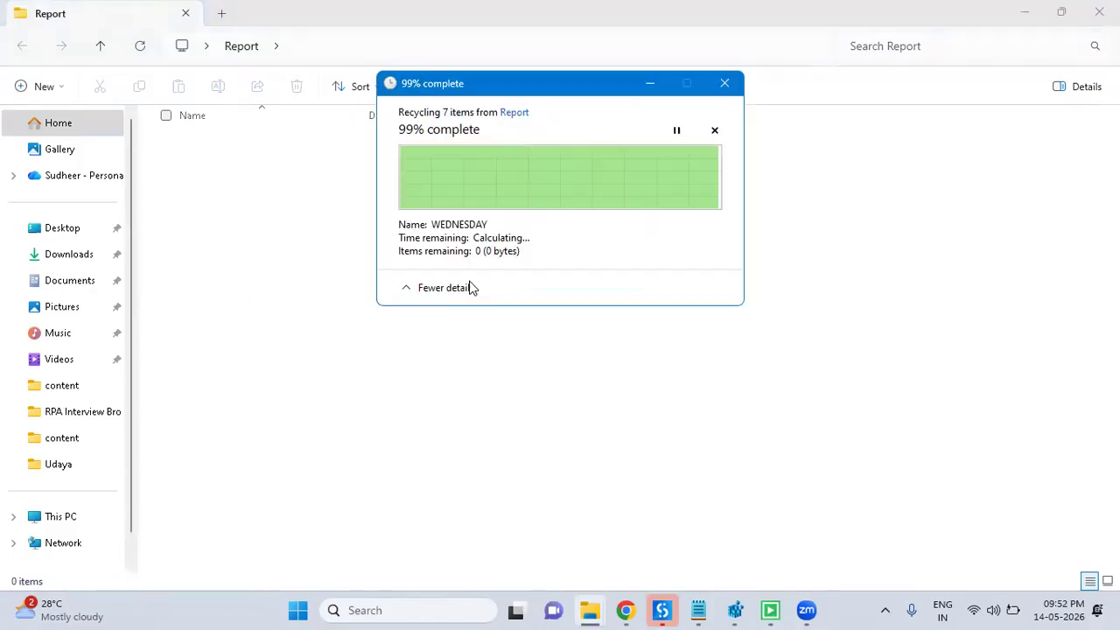
Launch botsDNA Smart Folder Creator inside the emptied Report folder
right_click(323, 258)
mouse_move(449, 331)
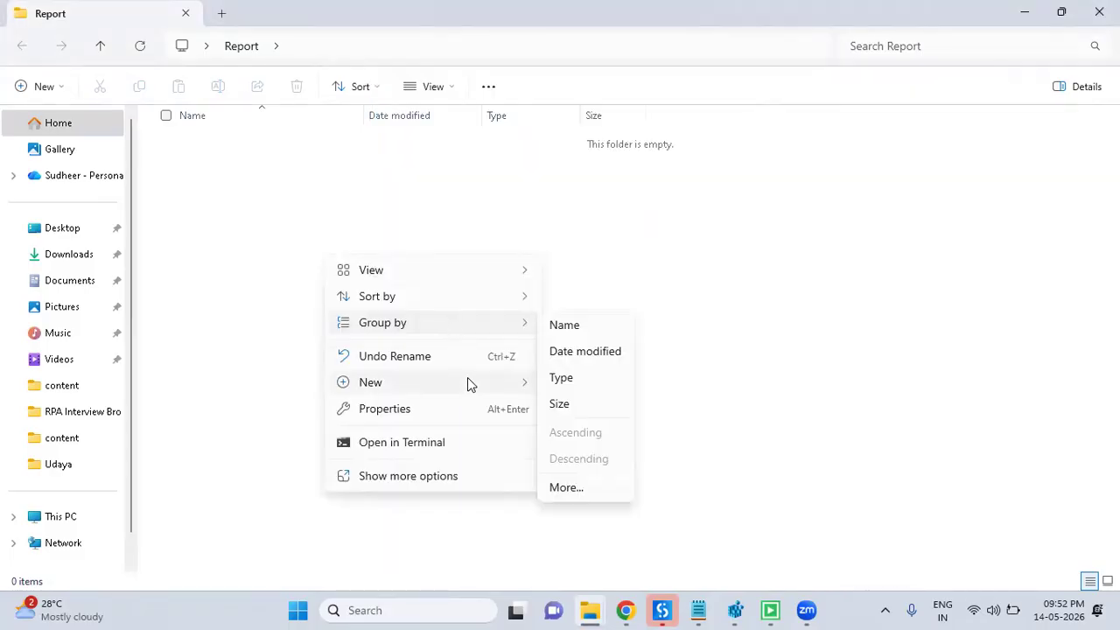
mouse_move(468, 377)
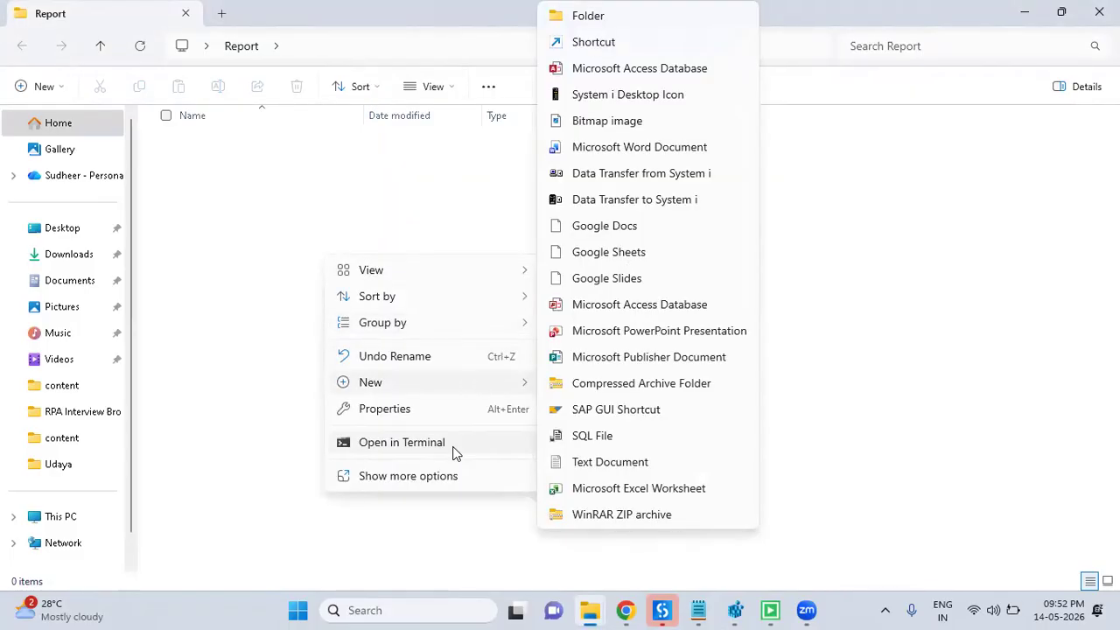
click(426, 475)
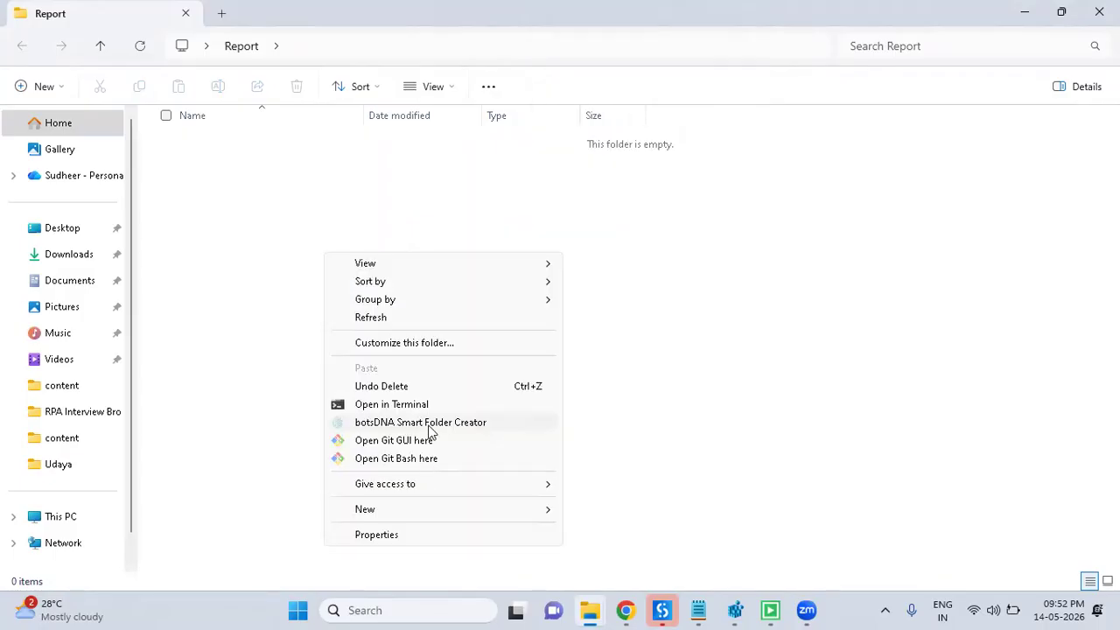
click(486, 425)
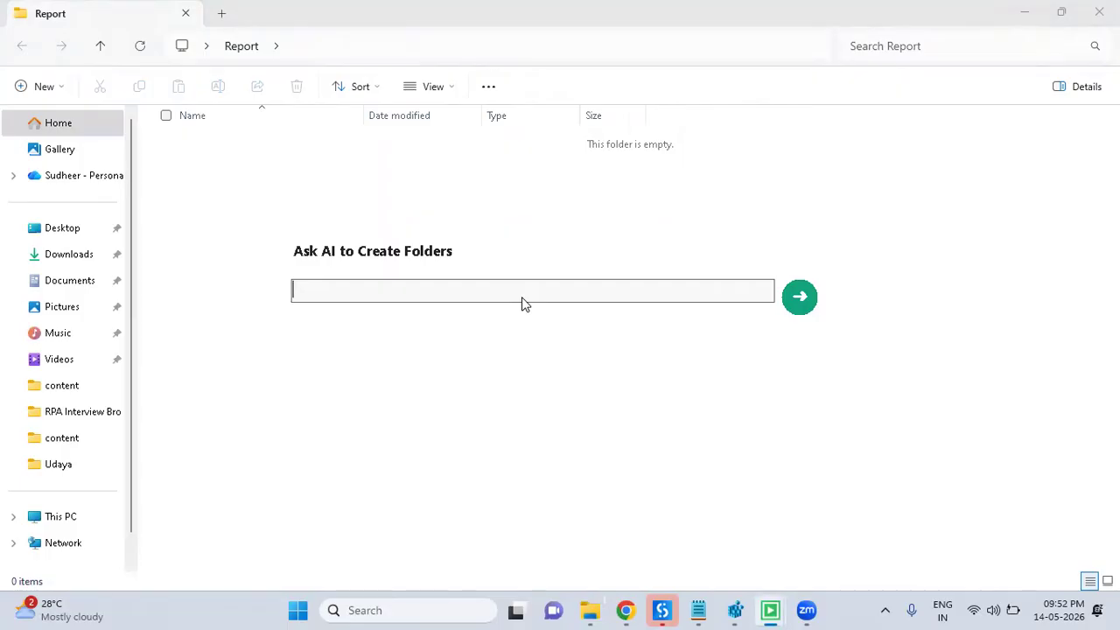
Ask the AI to create folders for the top 5 languages in India and submit the request
text(Create folders for each la)
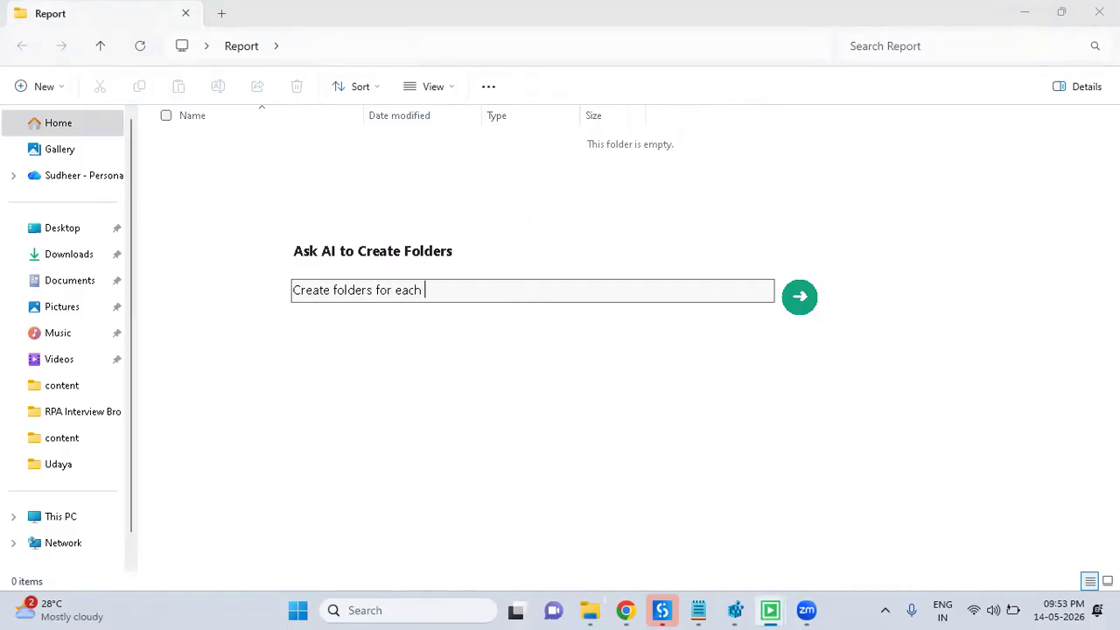
key(BackSpace)
key(BackSpace)
key(BackSpace)
key(BackSpace)
key(BackSpace)
key(BackSpace)
key(BackSpace)
key(BackSpace)
key(BackSpace)
key(BackSpace)
text(or top 5 langauges in india and each language )
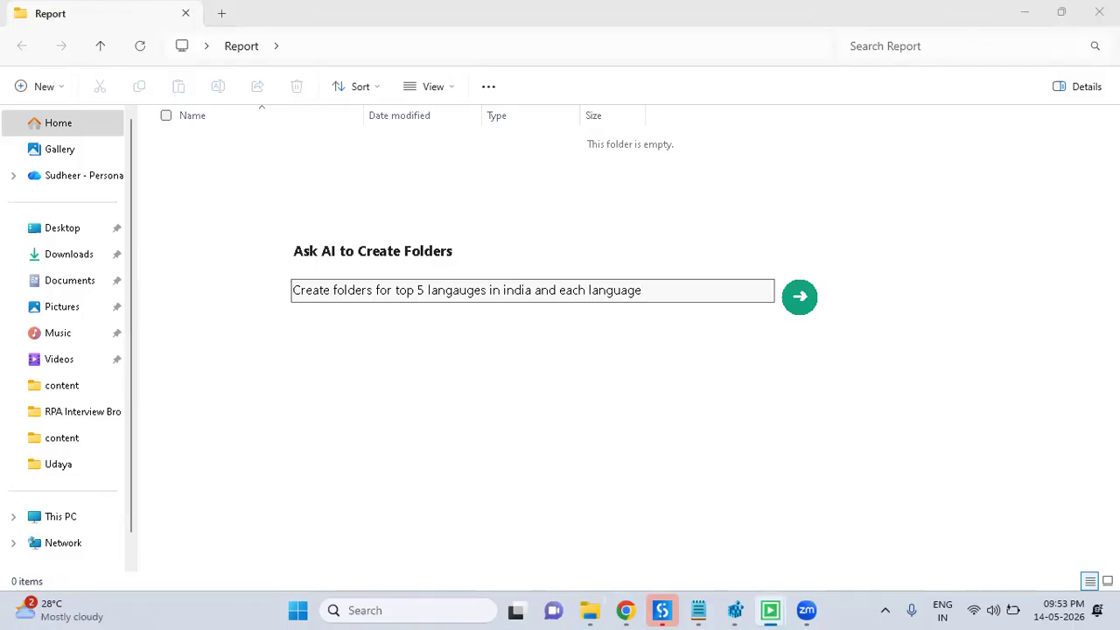
text(the capital)
key(BackSpace)
key(BackSpace)
key(BackSpace)
key(BackSpace)
key(BackSpace)
key(BackSpace)
key(BackSpace)
key(BackSpace)
key(BackSpace)
key(BackSpace)
key(BackSpace)
key(BackSpace)
key(BackSpace)
key(BackSpace)
key(BackSpace)
key(BackSpace)
key(BackSpace)
key(BackSpace)
key(BackSpace)
key(BackSpace)
key(Return)
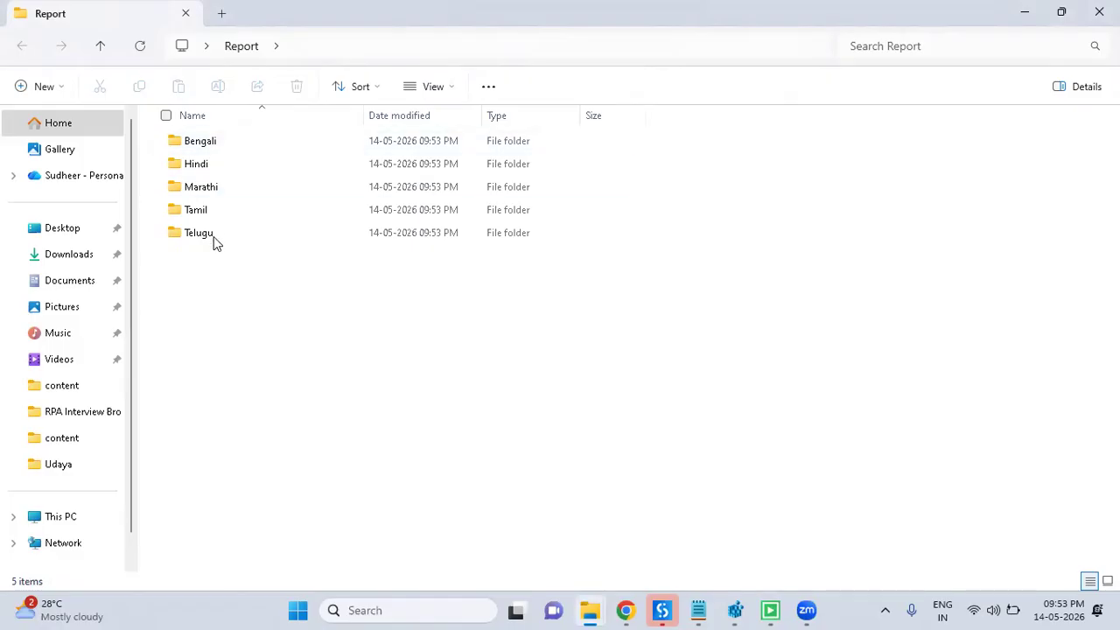
Delete all the language folders from the Report folder
drag(216, 282, 244, 131)
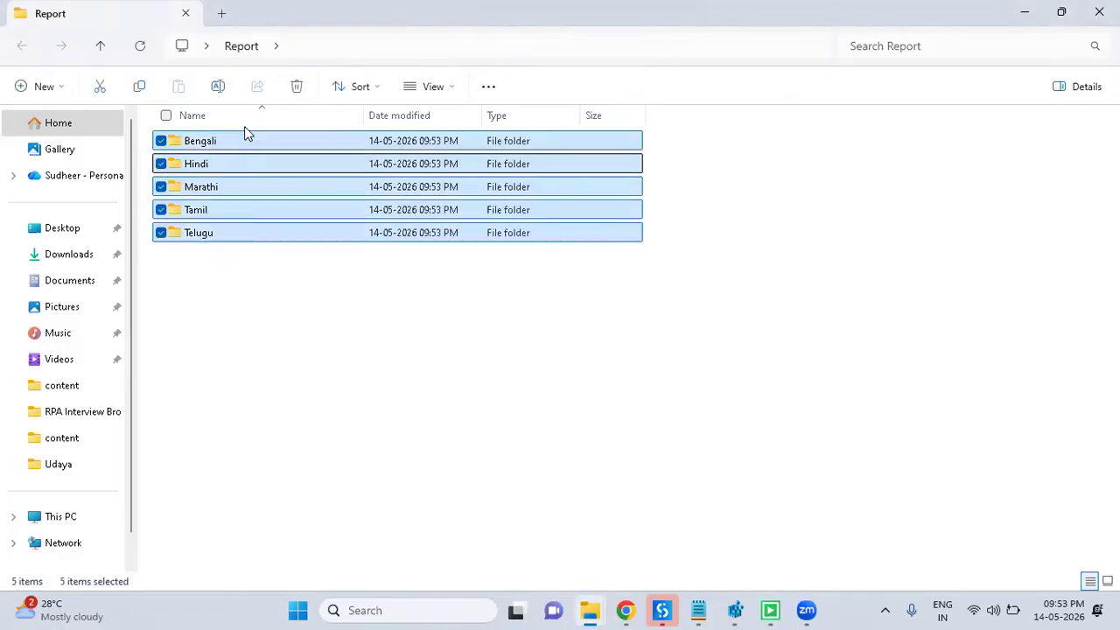
key(Delete)
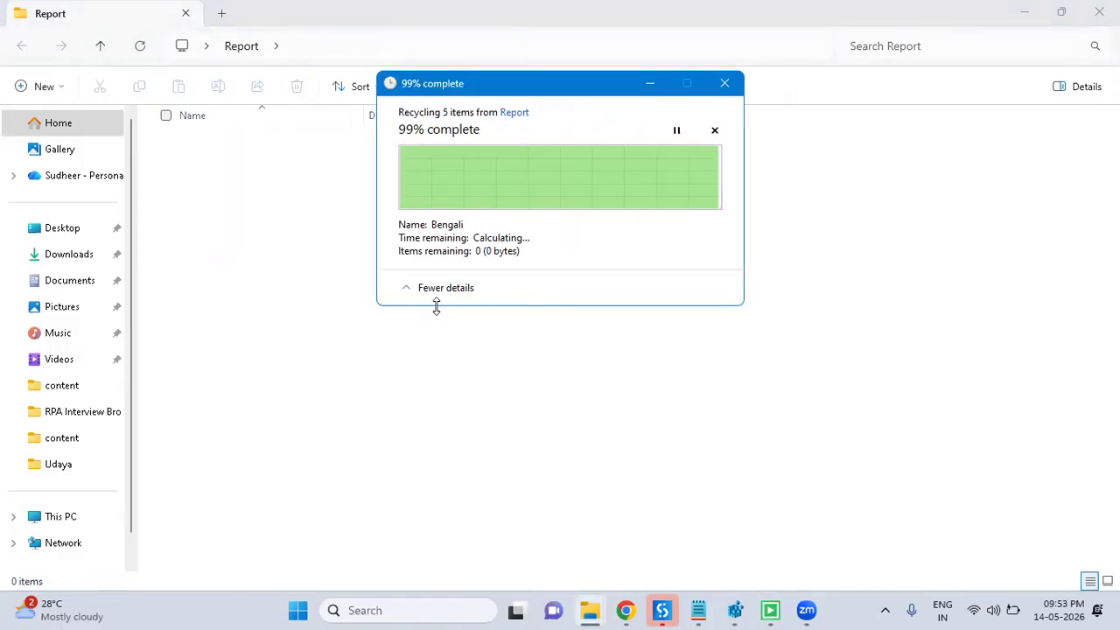
Launch botsDNA Smart Folder Creator in Report and write a request for folders FY26 to FY30 with Month folders inside each
right_click(314, 291)
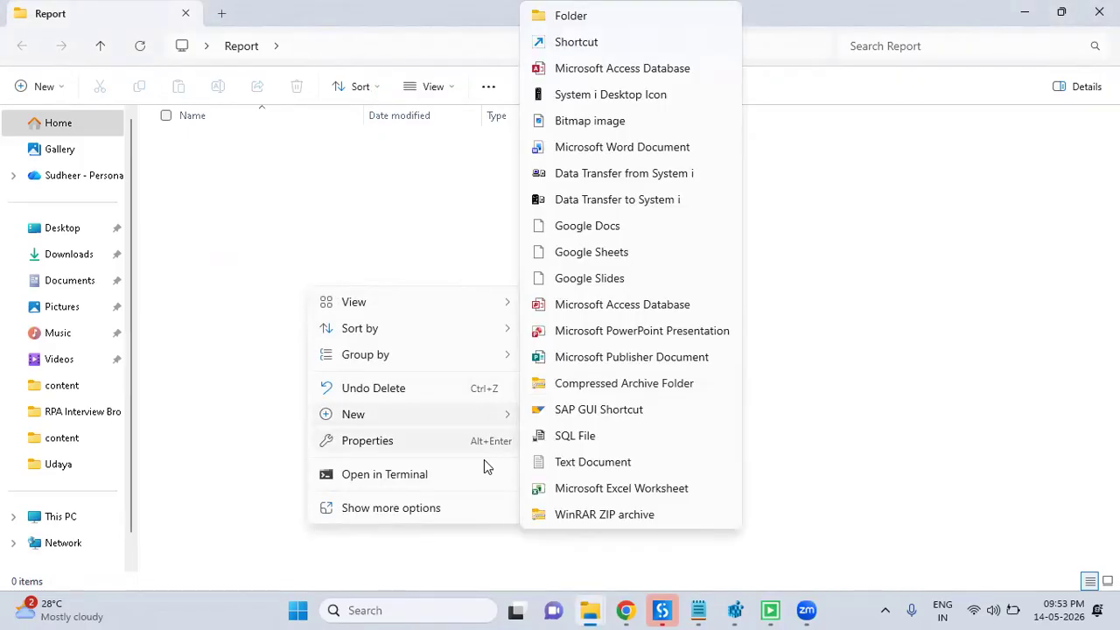
click(459, 504)
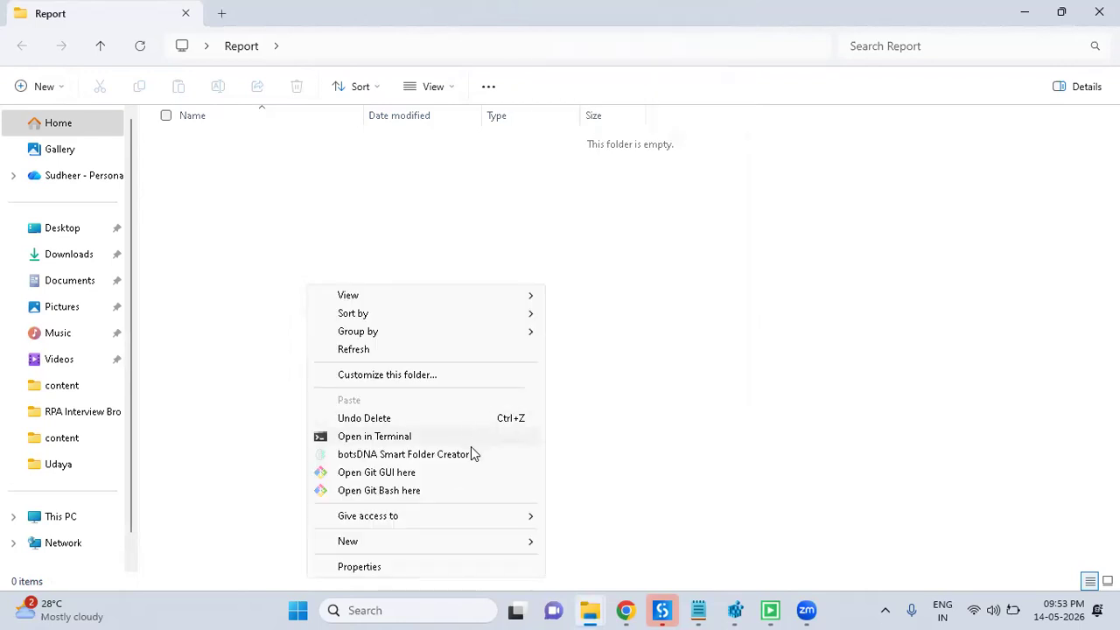
click(473, 454)
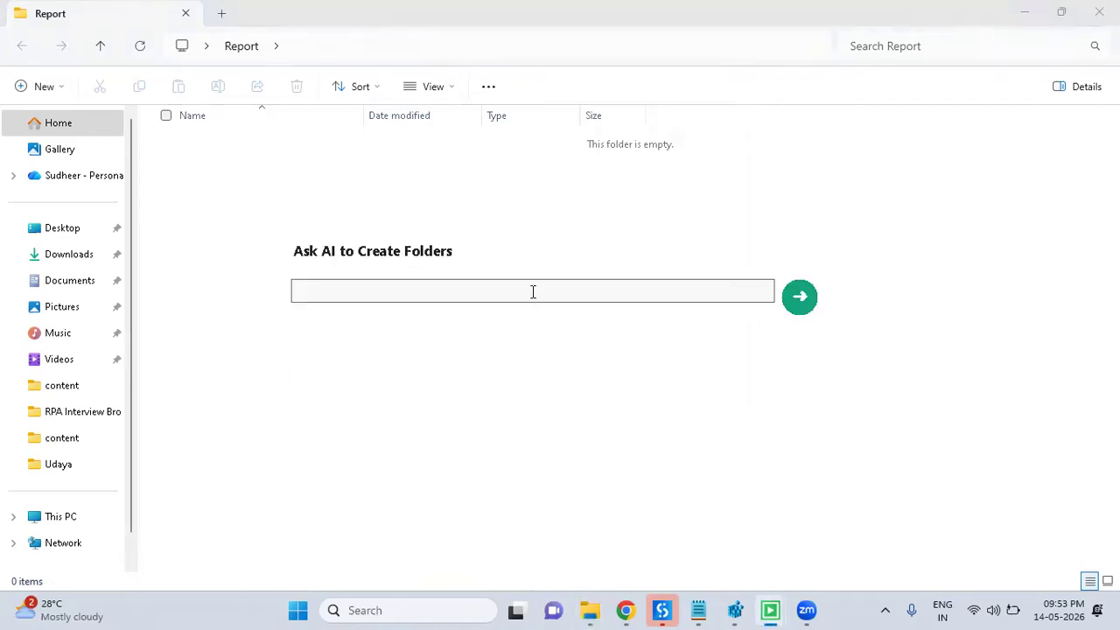
text(Craete folders from FY)
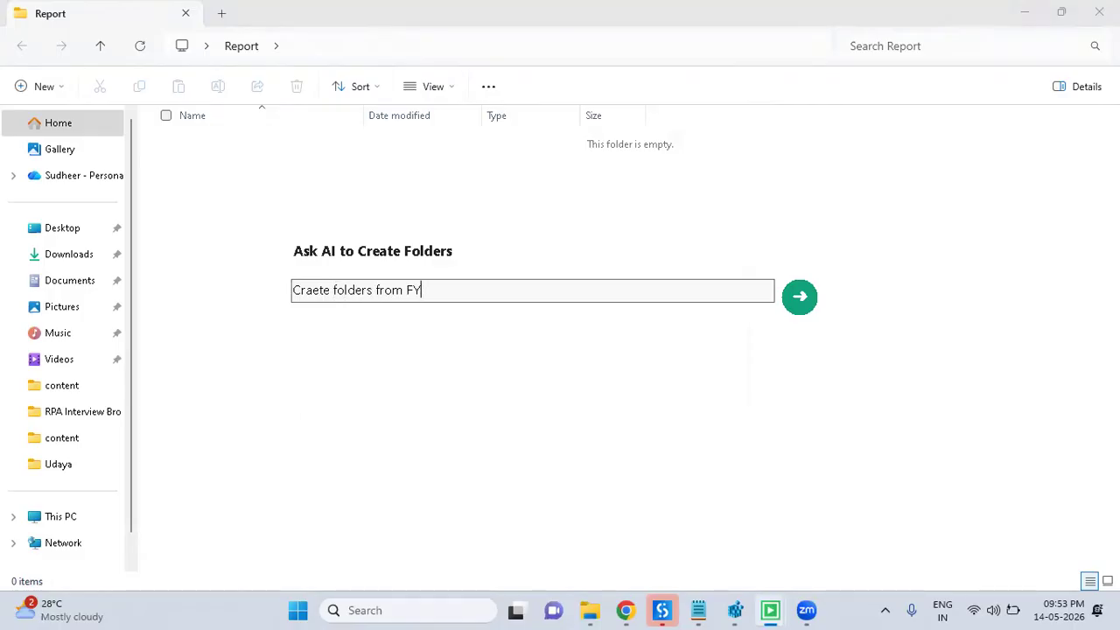
text(2)
text(6 )
text(to FY3)
text(0 and insid)
text(e ech)
key(BackSpace)
key(BackSpace)
text(a)
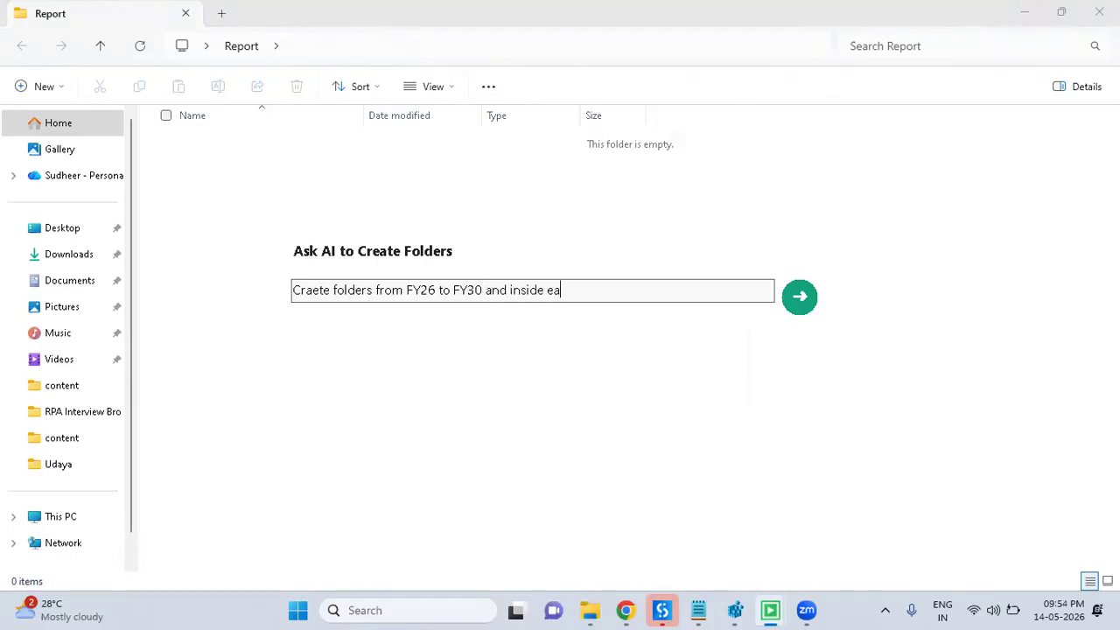
text(ch fy folder create Month)
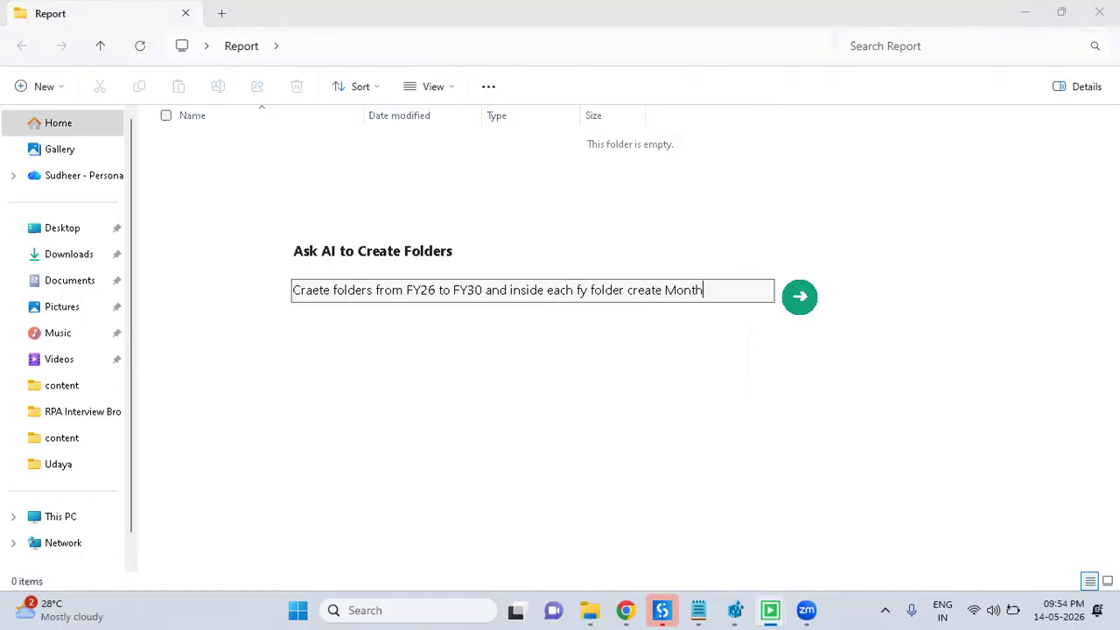
Extend the request with 2 folders inside each month folder, the start-of-month one named Reprot_YYYY_MM_dd
text( folder inside eac)
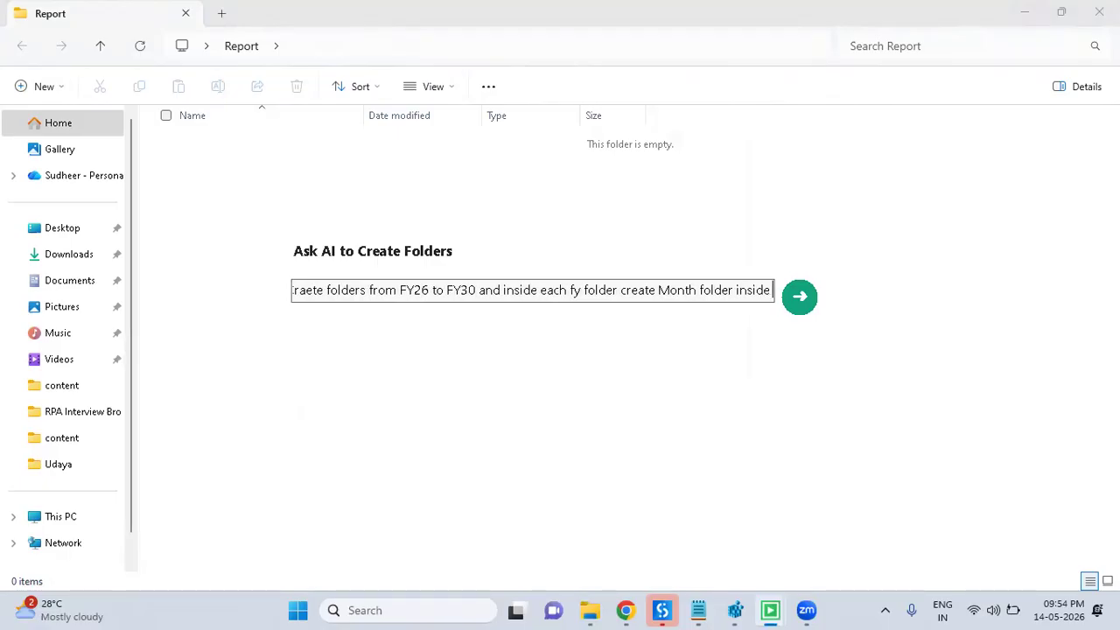
text(h month folder)
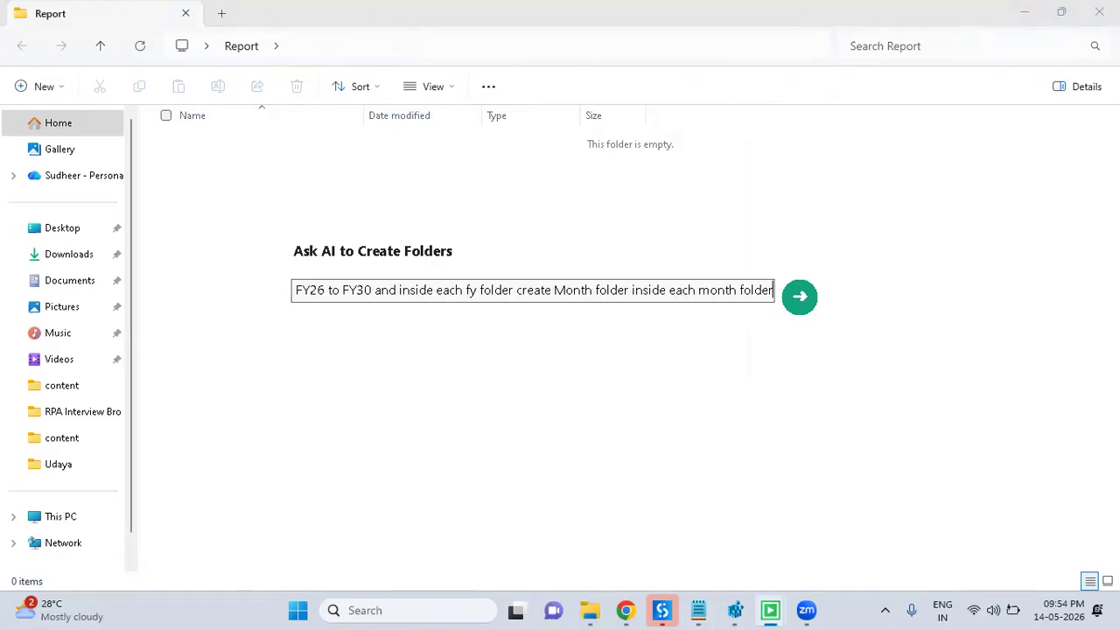
text( create d)
key(BackSpace)
text(2 )
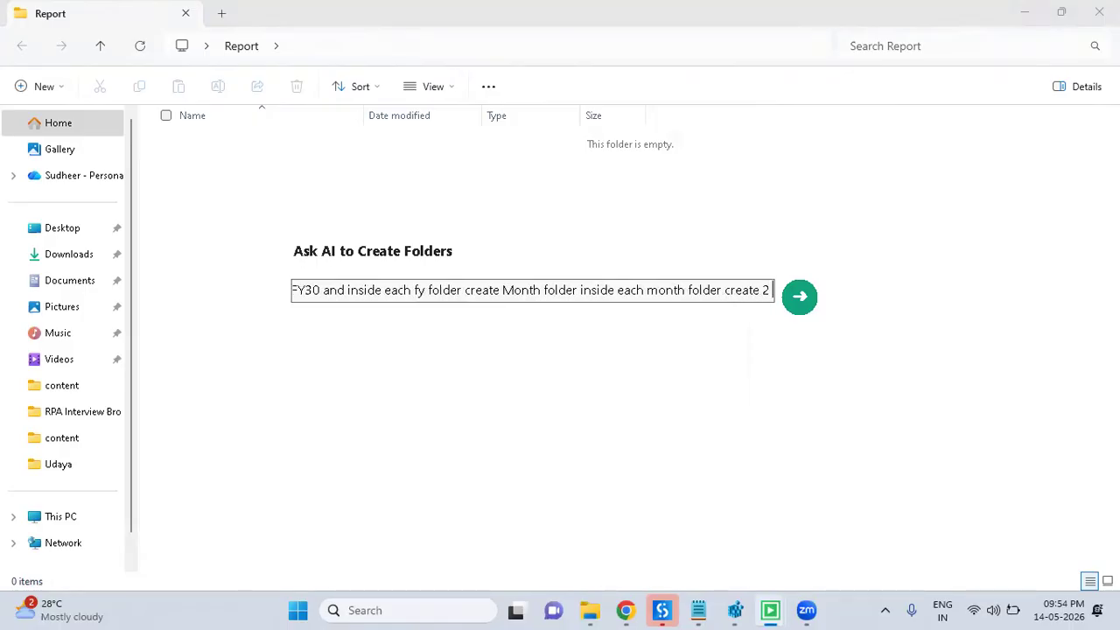
text(fodler which)
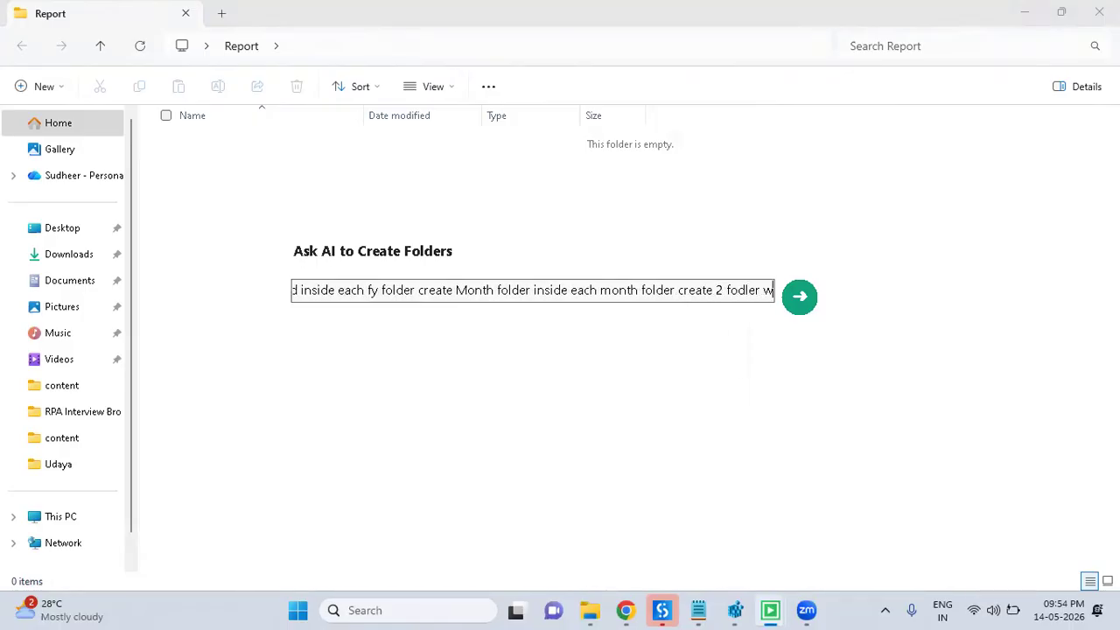
key(BackSpace)
key(BackSpace)
key(BackSpace)
key(BackSpace)
key(BackSpace)
text(on)
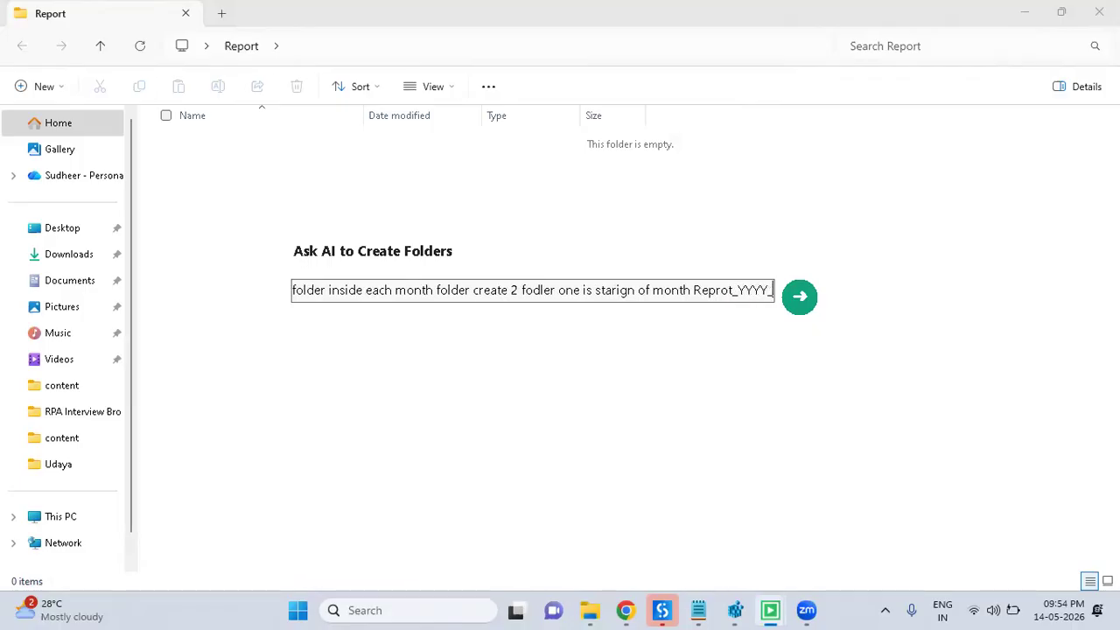
text(dd)
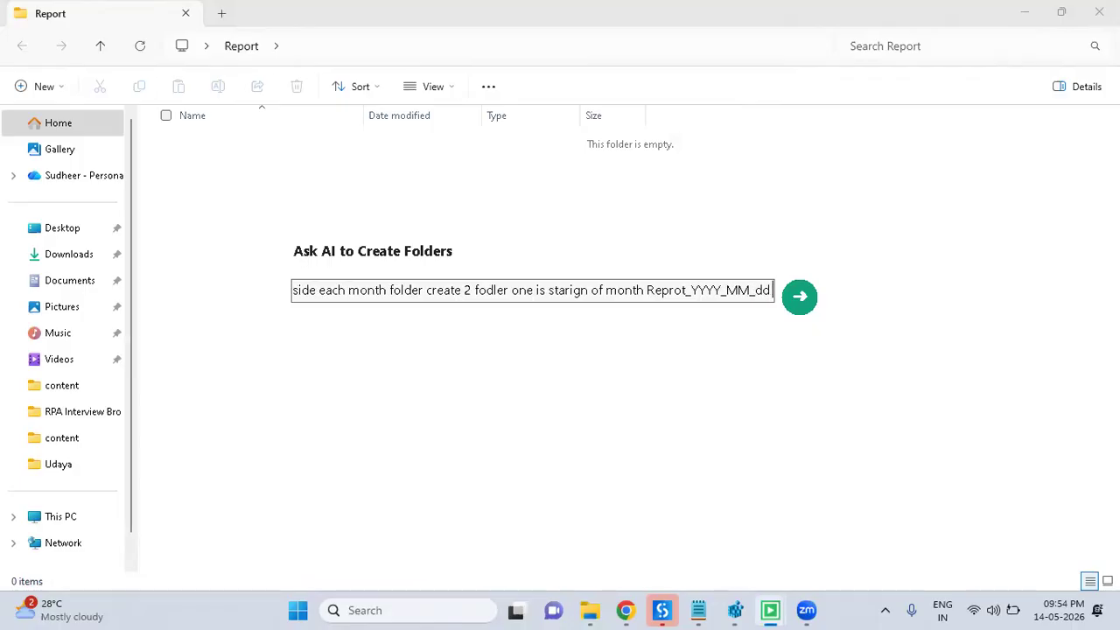
Add an end-of-month folder named Report_YYYY_MM_dd to the request and submit it
text( and)
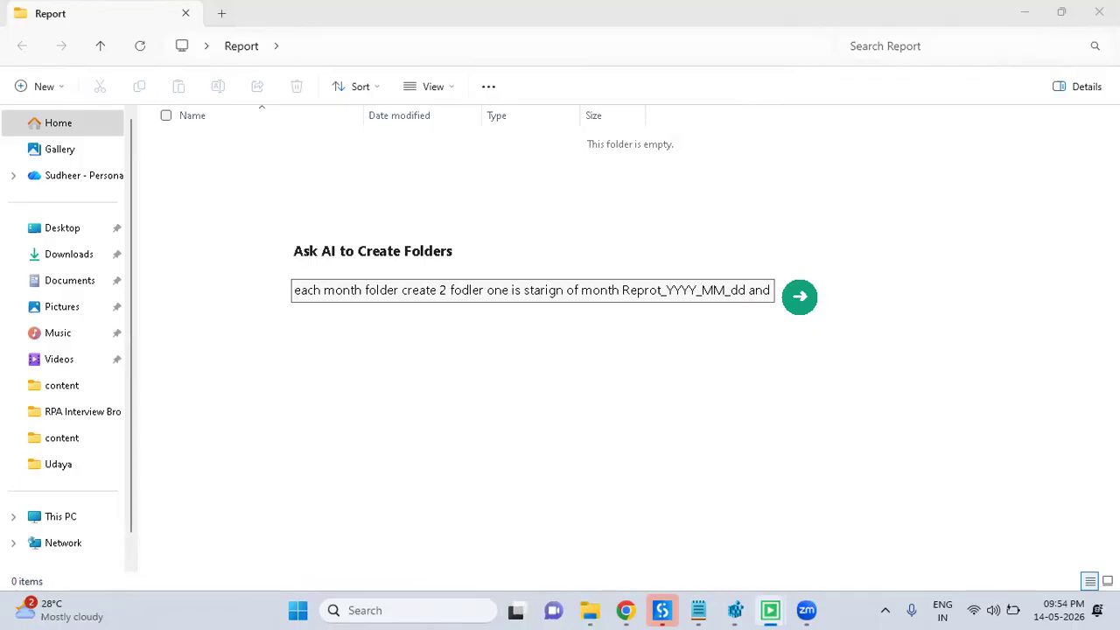
text( ending of month)
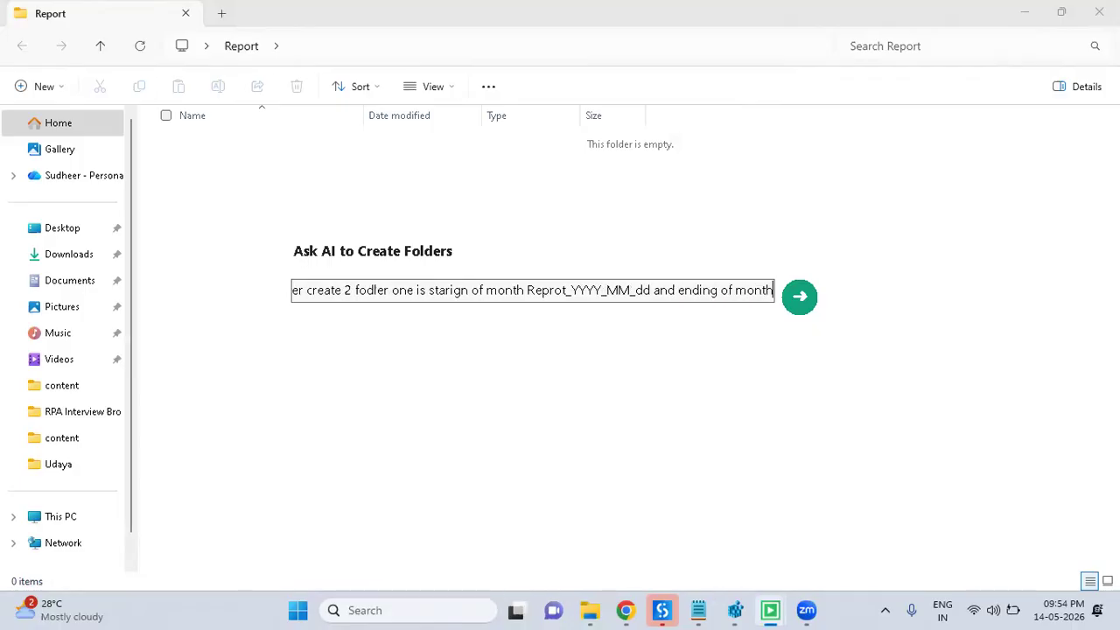
text( folder )
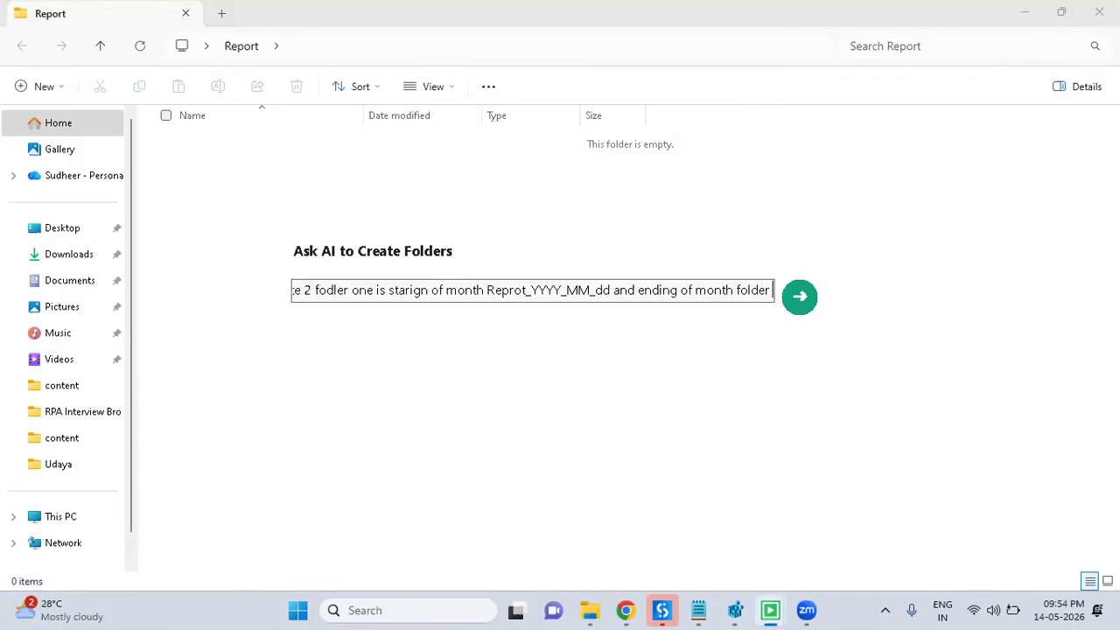
text(Report)
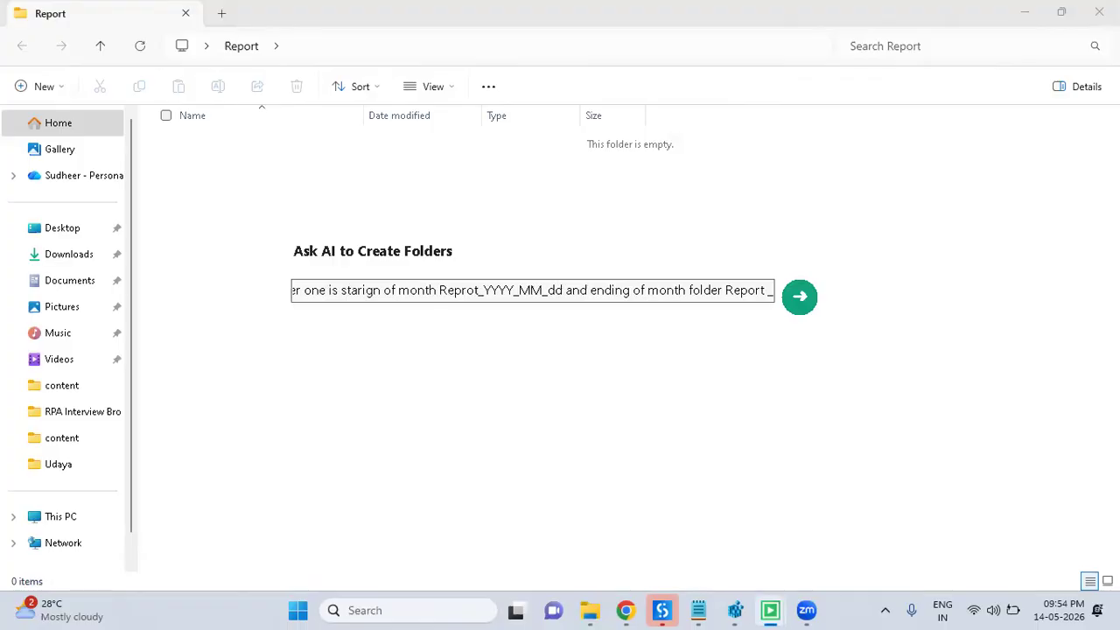
text(_YYYY_)
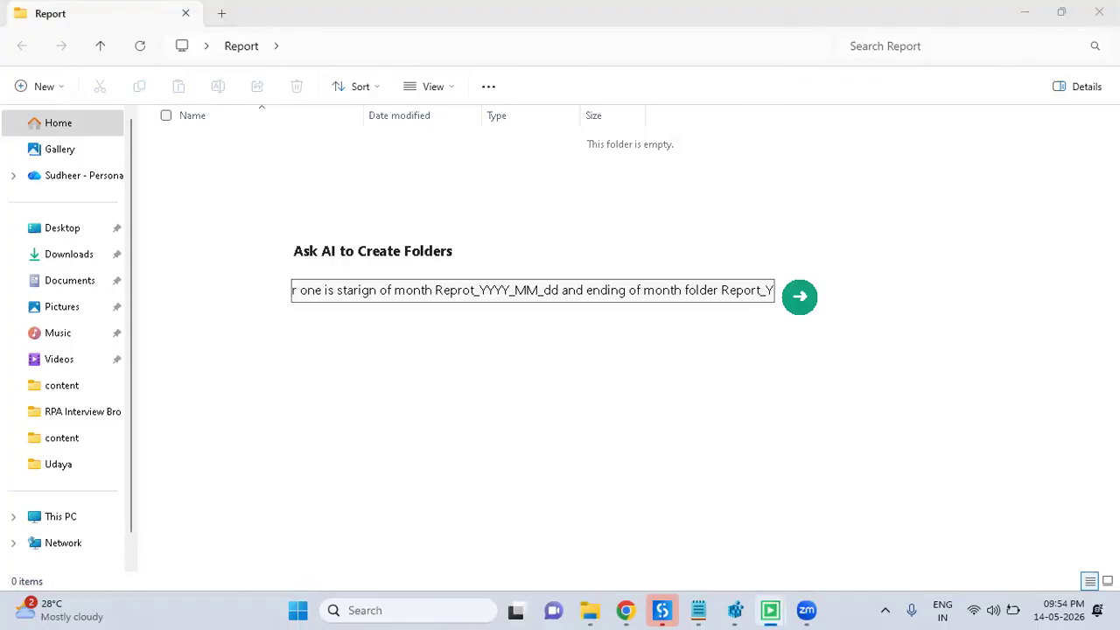
text(MM_dd)
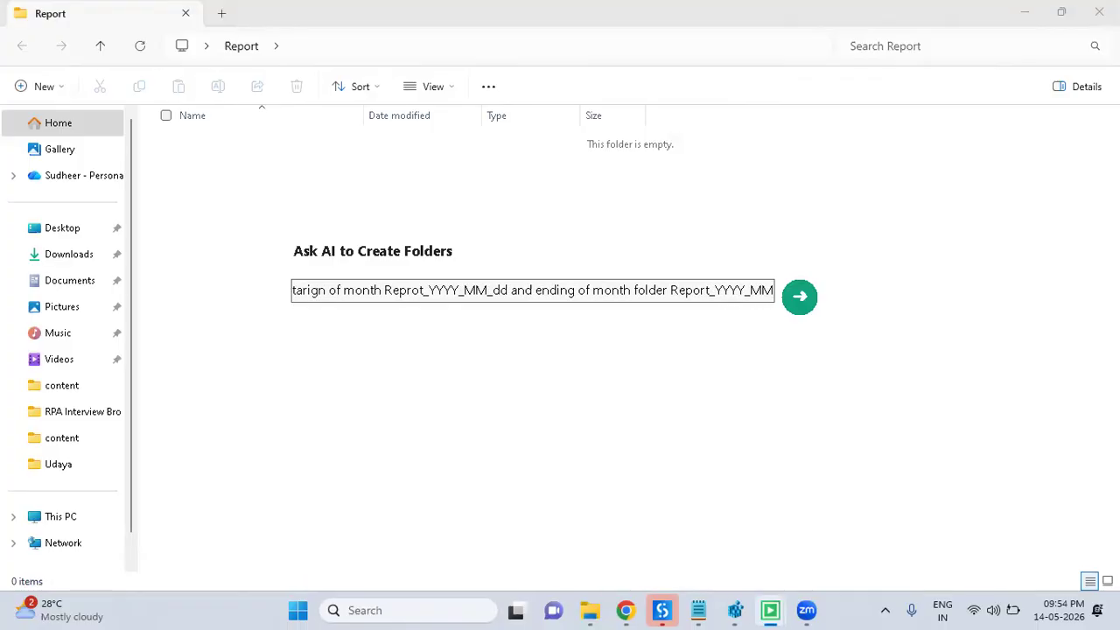
key(Return)
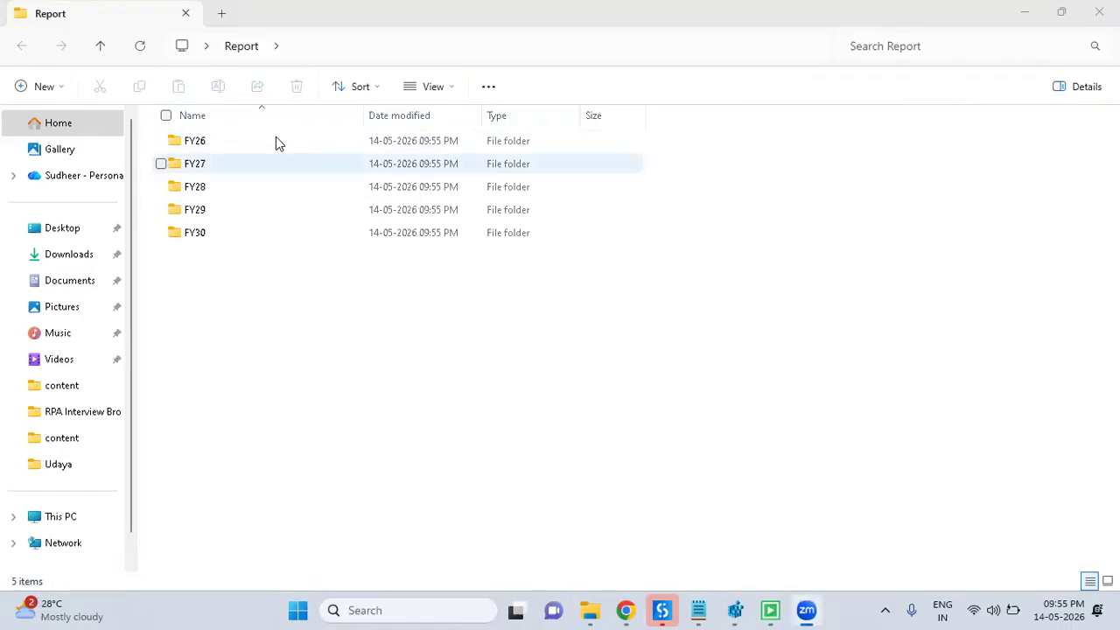
Inspect the dated report folders inside the February and June folders of FY26
click(238, 141)
double_click(238, 141)
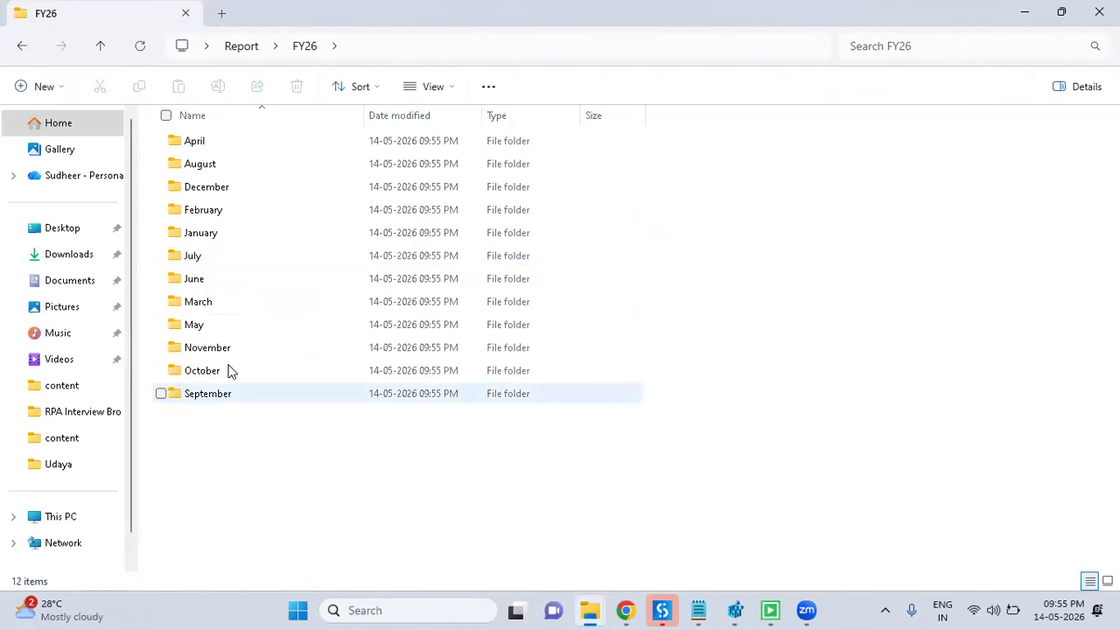
double_click(213, 213)
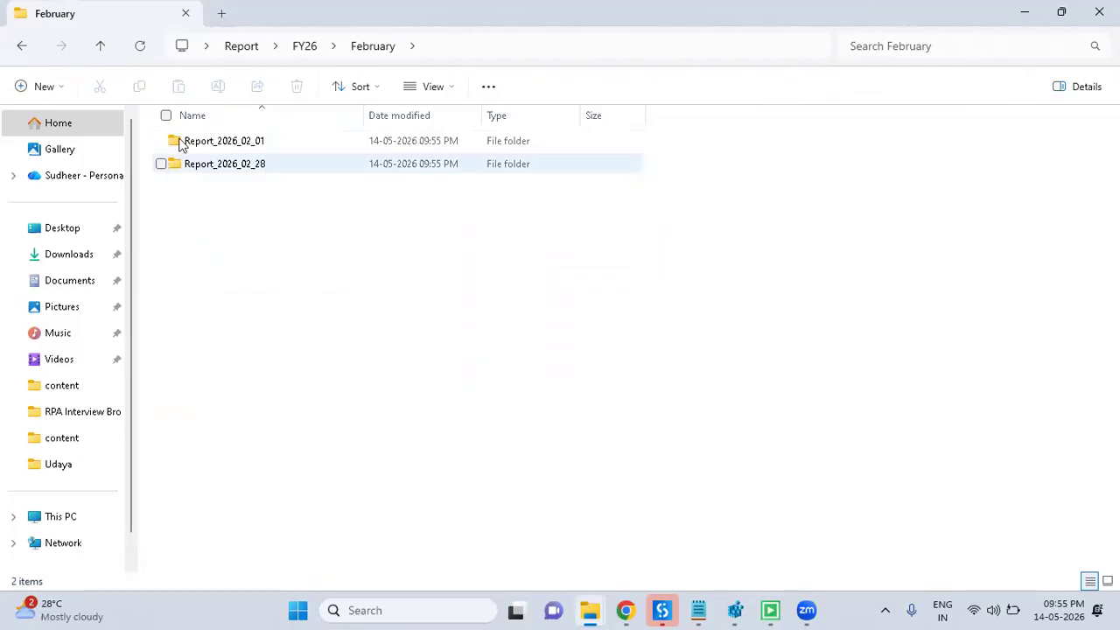
click(26, 48)
double_click(238, 277)
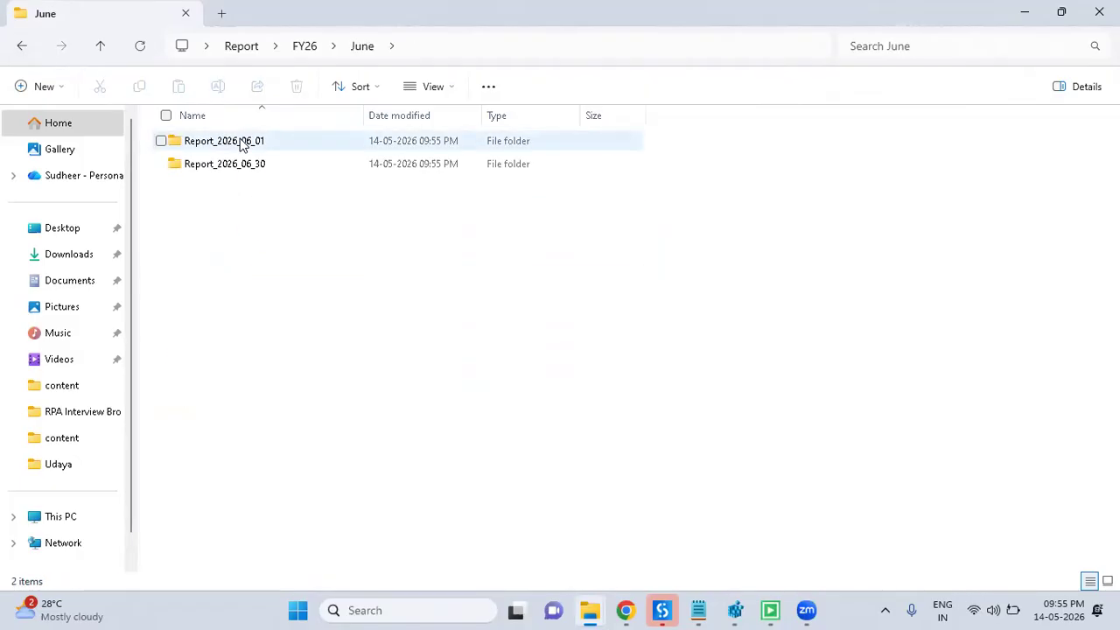
click(23, 46)
click(26, 48)
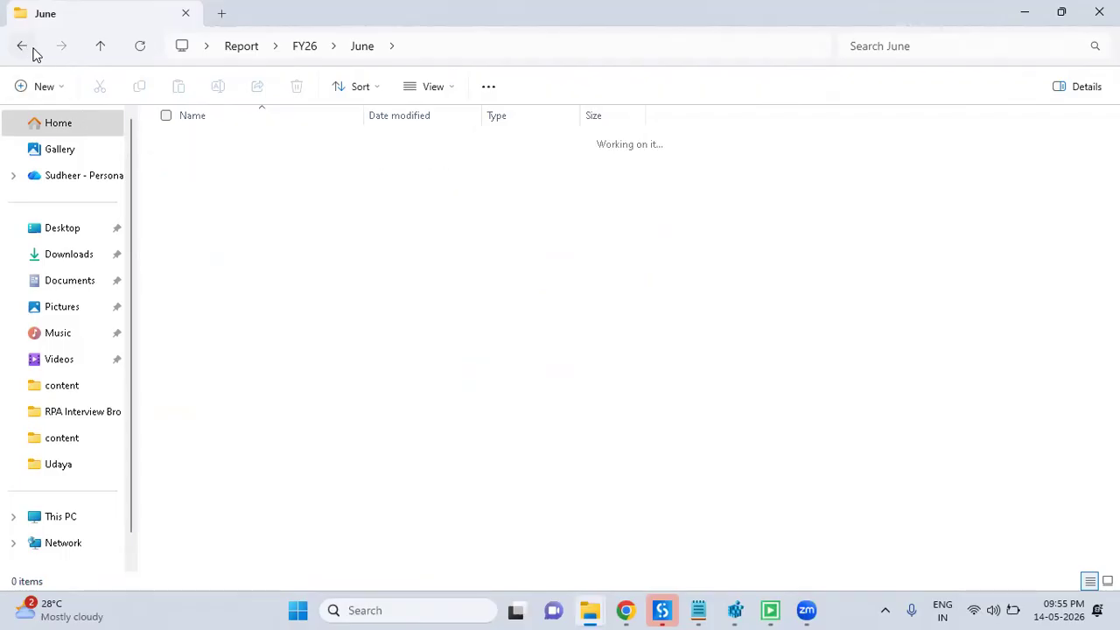
Check the dated report folders in FY29's December folder and in FY30's June and November folders
double_click(221, 207)
double_click(233, 193)
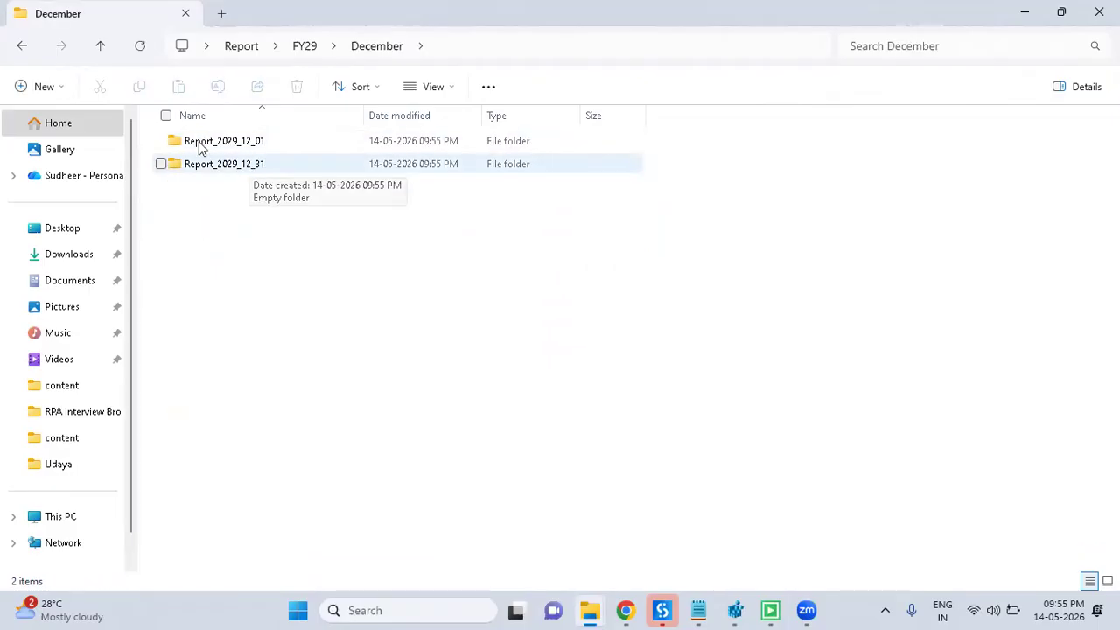
click(22, 49)
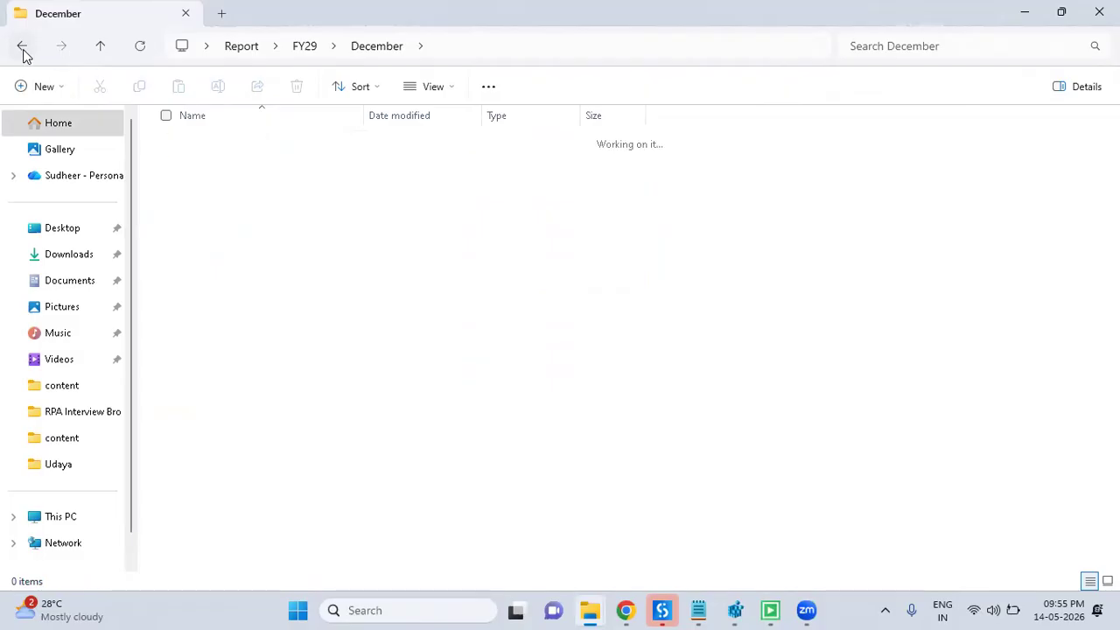
click(212, 233)
double_click(212, 233)
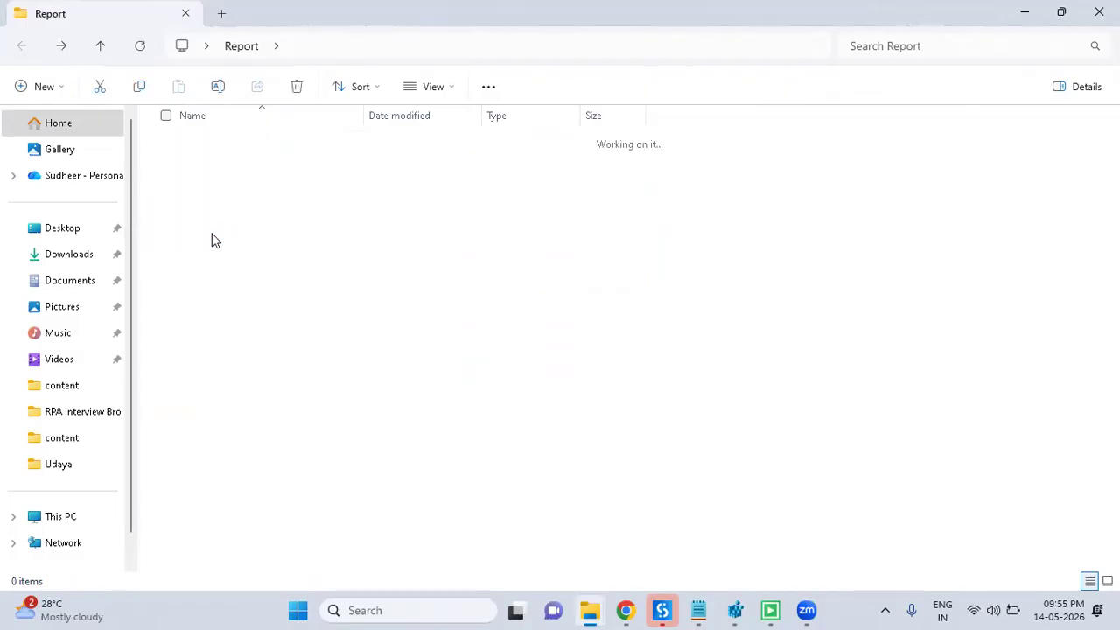
double_click(225, 278)
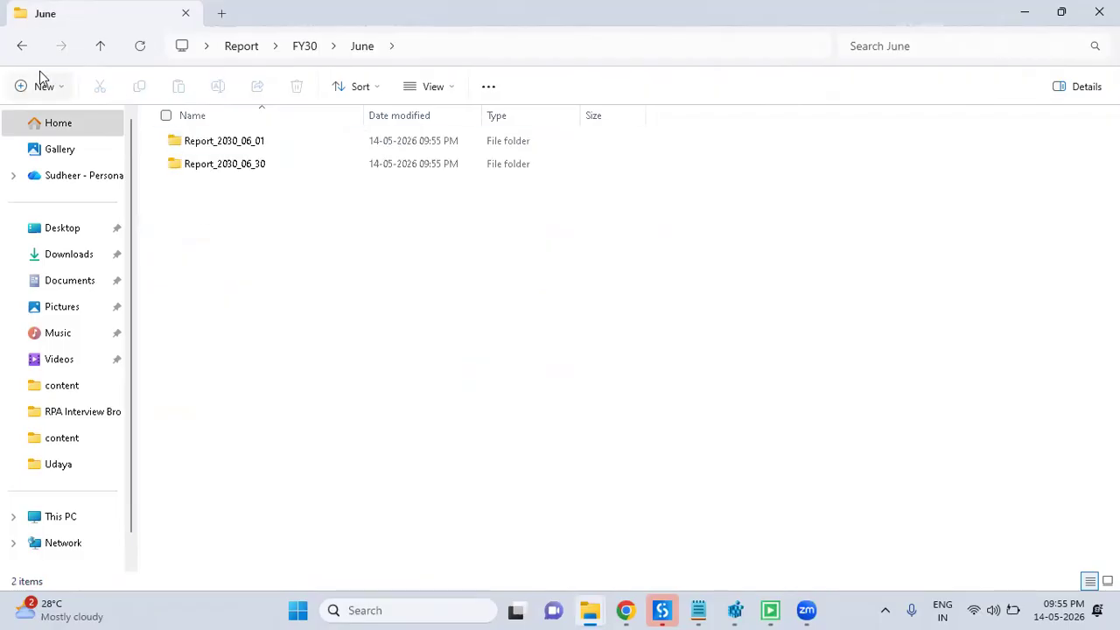
click(23, 45)
double_click(229, 348)
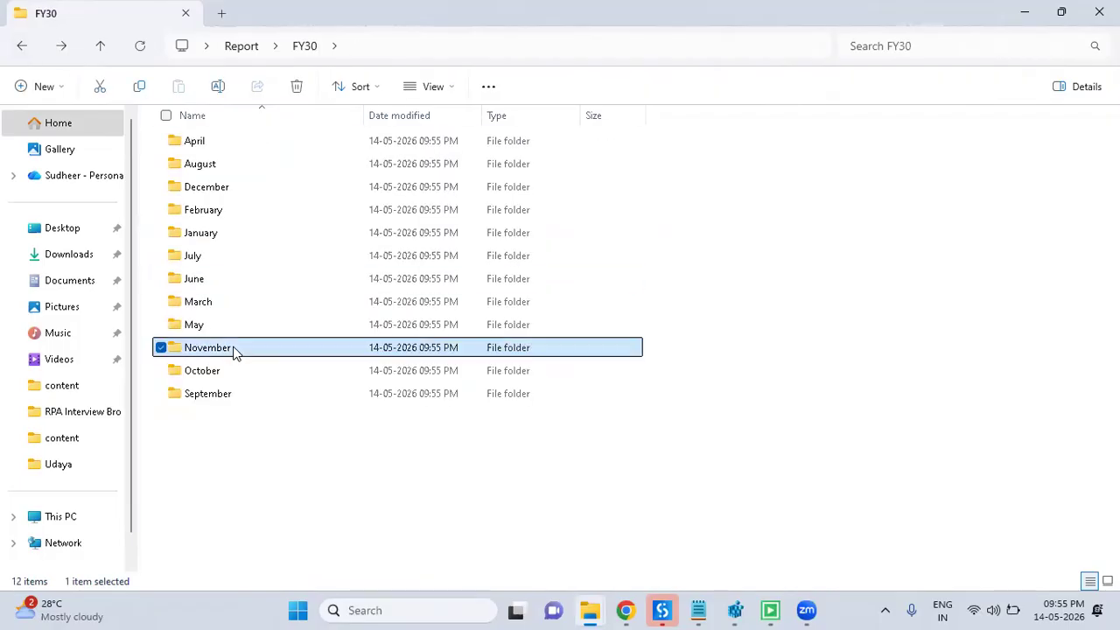
Return to the Report folder and delete the folders FY26 to FY30
click(22, 46)
click(22, 45)
drag(304, 490, 292, 122)
key(Delete)
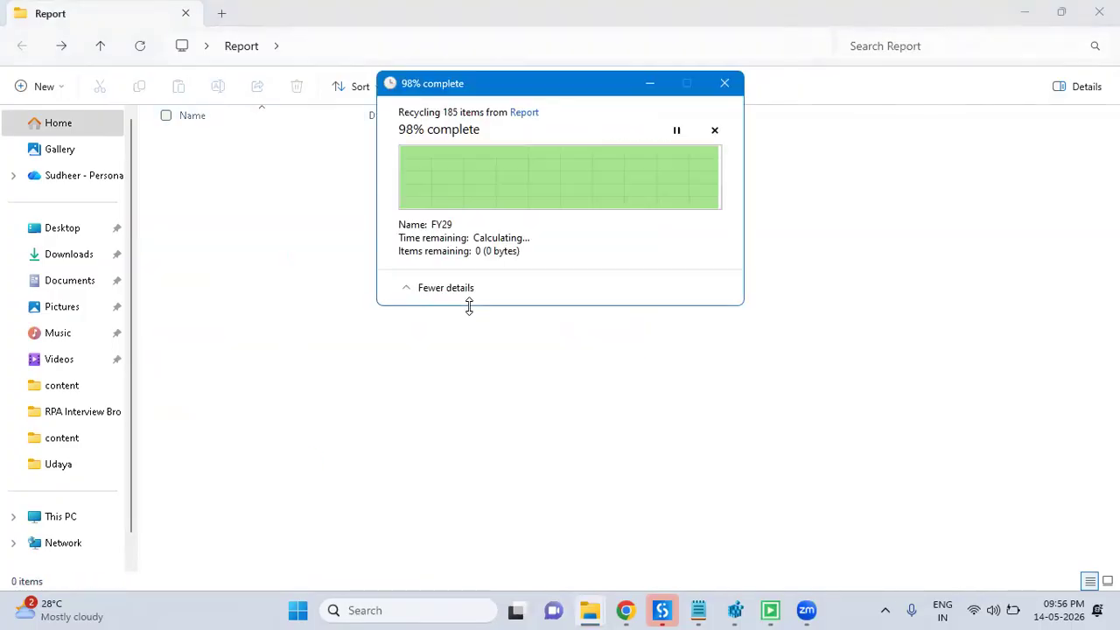
Launch botsDNA Smart Folder Creator in Report and request top 5 language folders, each containing movie type folders to store movies
right_click(320, 313)
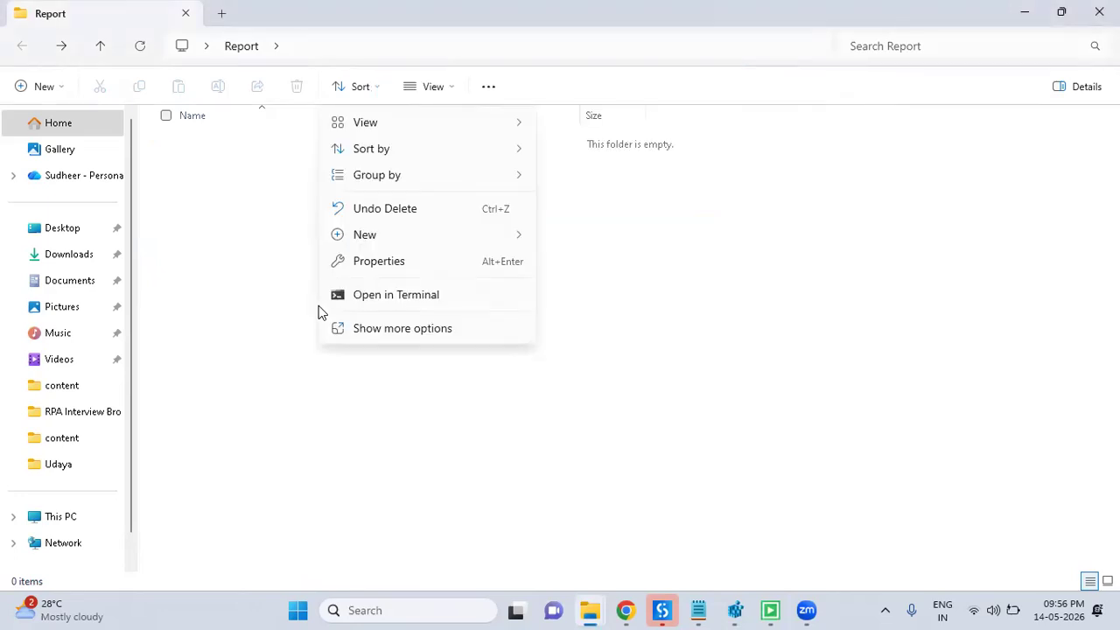
click(395, 325)
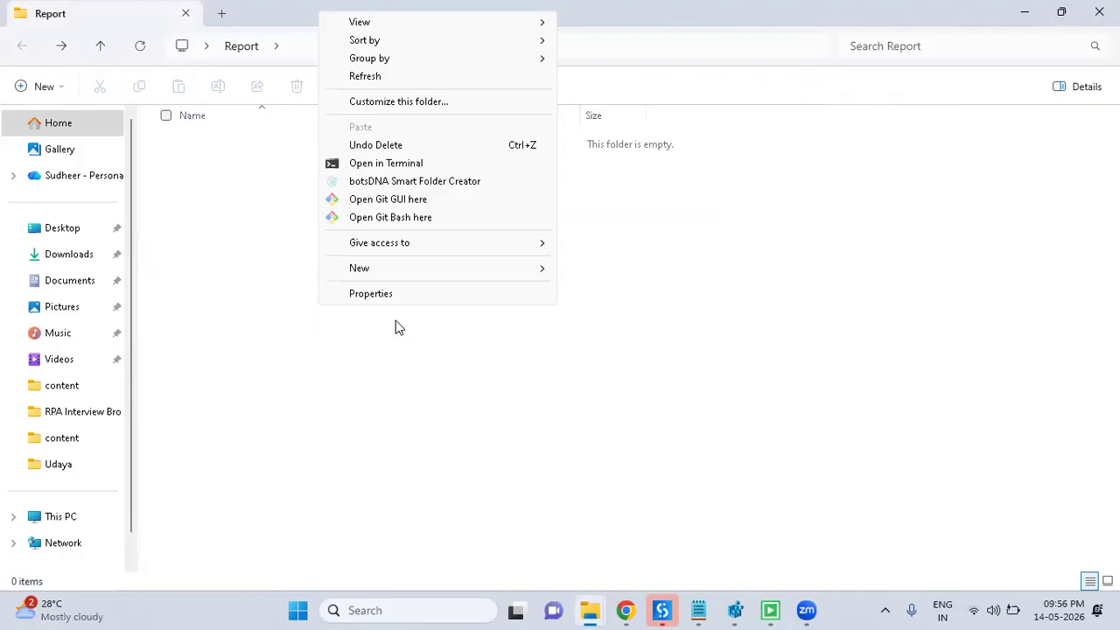
click(428, 181)
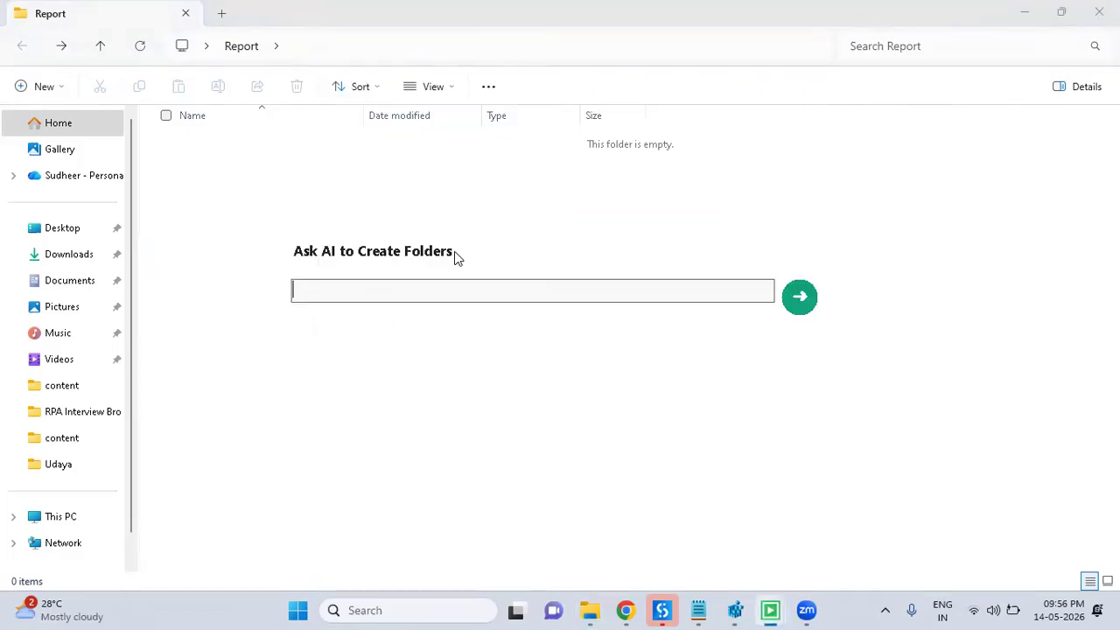
text(Craete folder with top 5 languages and inside eeach folder crate movi)
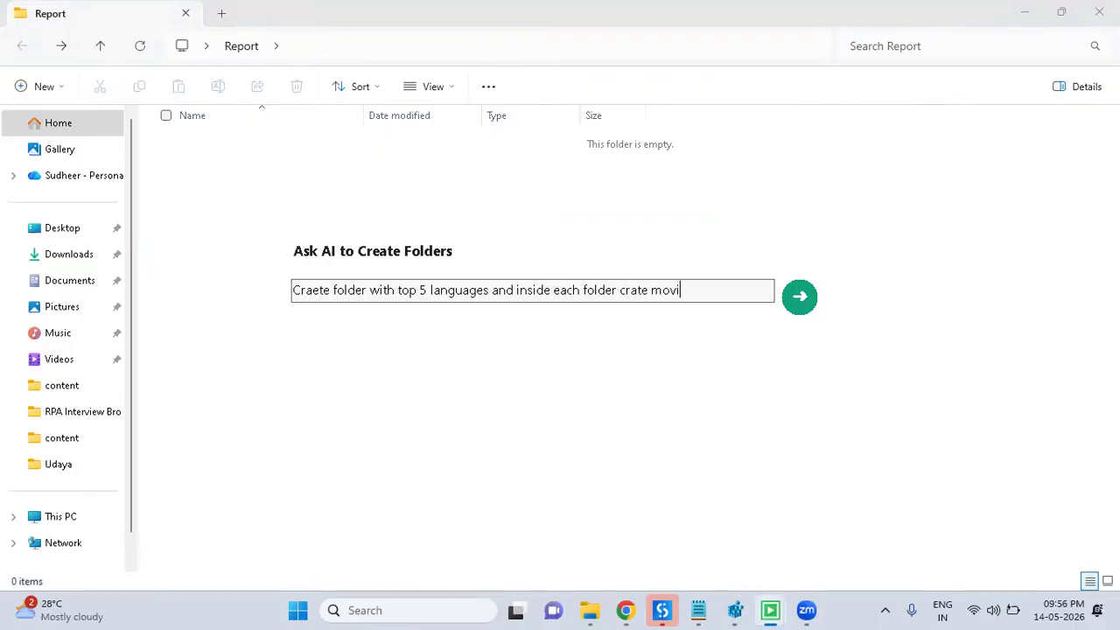
text(e type of folders to s)
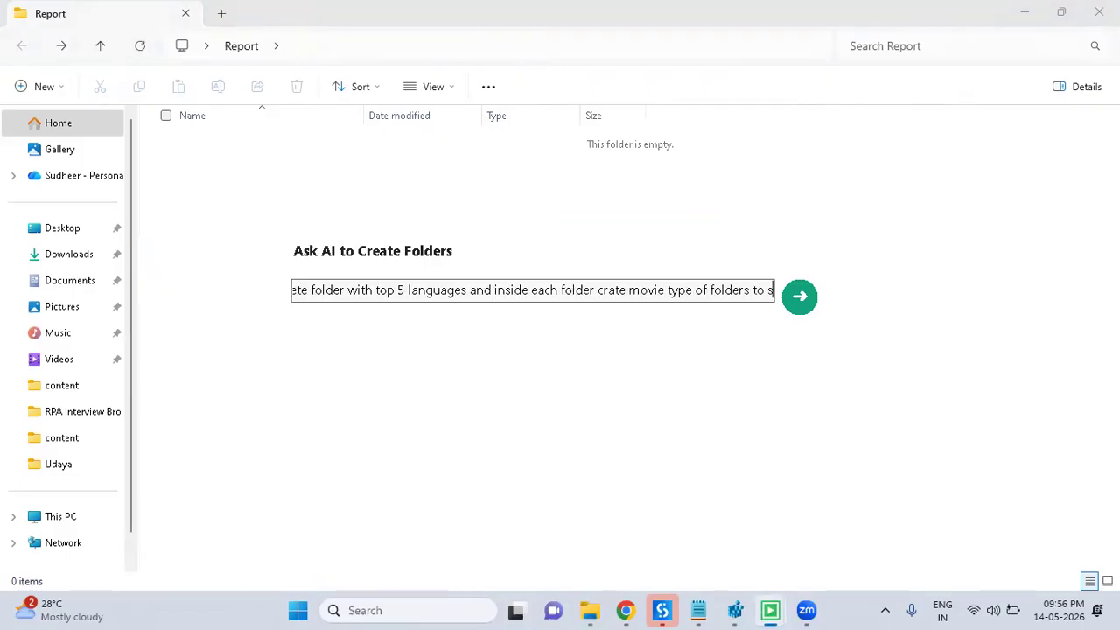
text(tore movies)
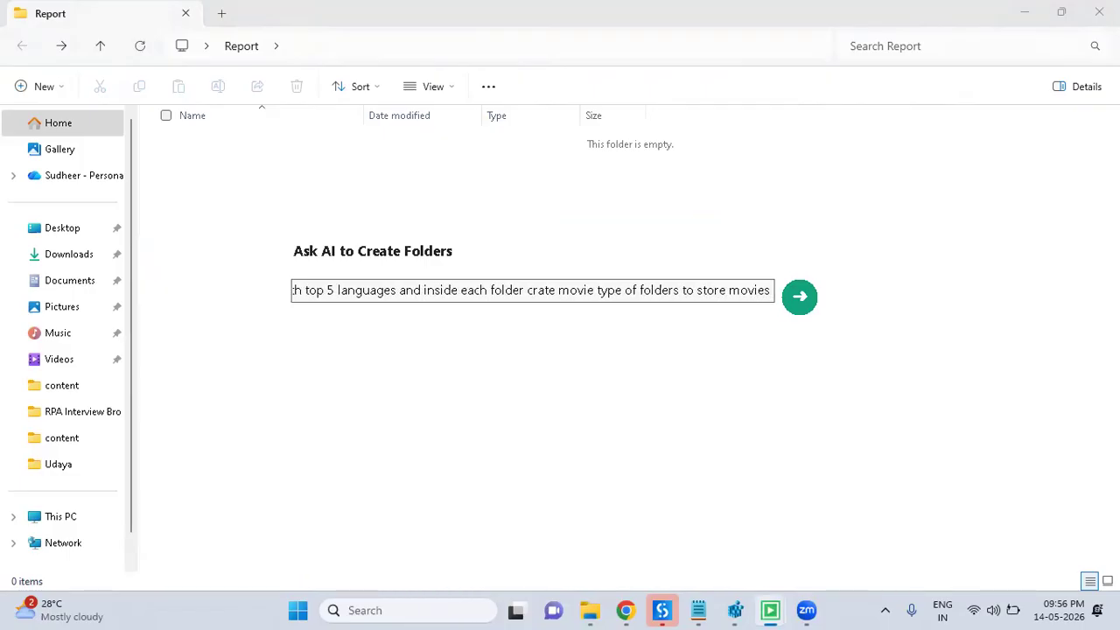
key(Return)
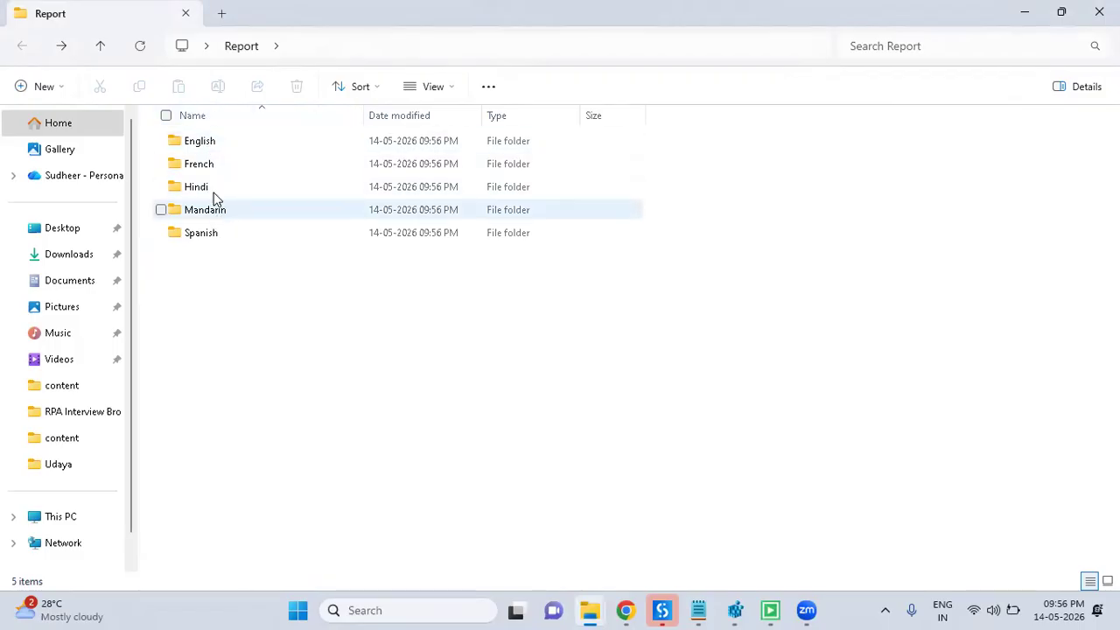
Inspect the movie type folders inside the English and Mandarin folders
double_click(204, 147)
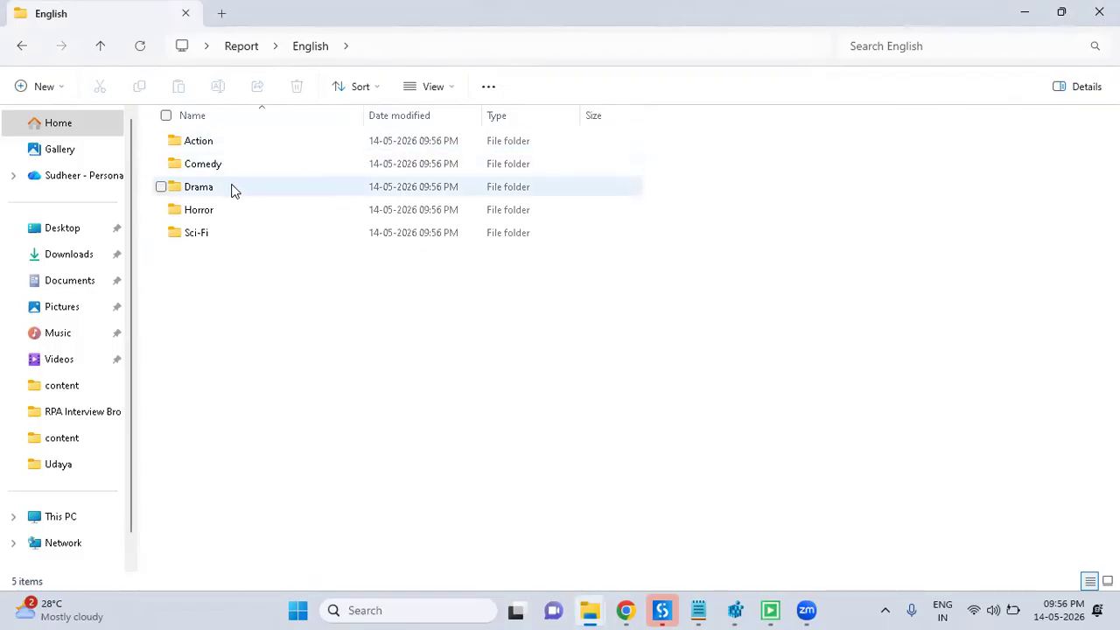
click(28, 45)
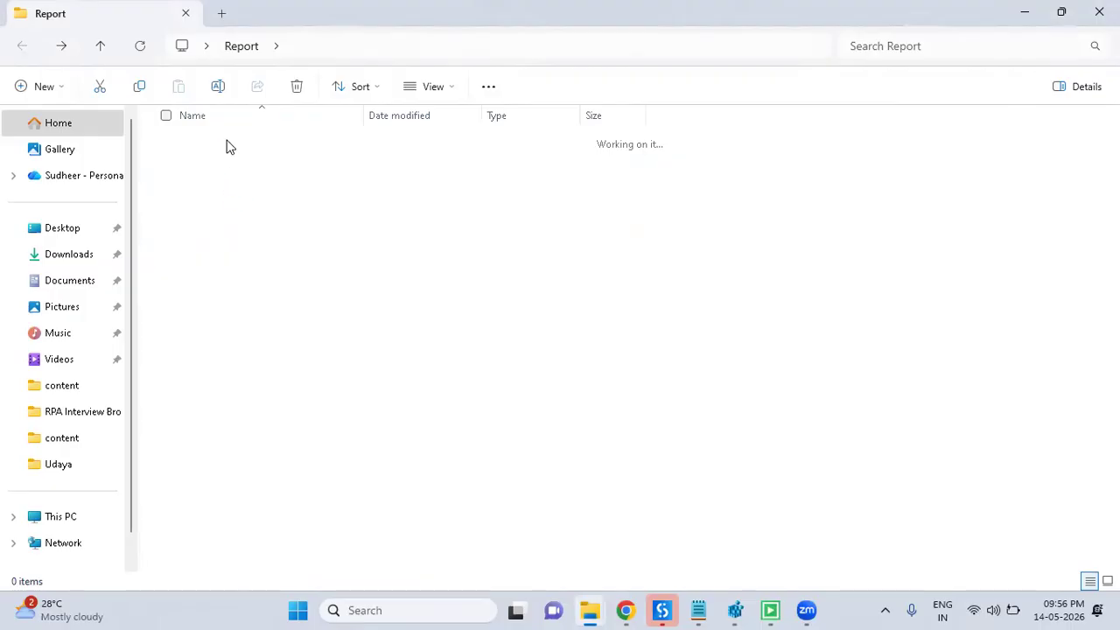
double_click(229, 210)
Return to the Report folder and delete all the language folders
click(26, 51)
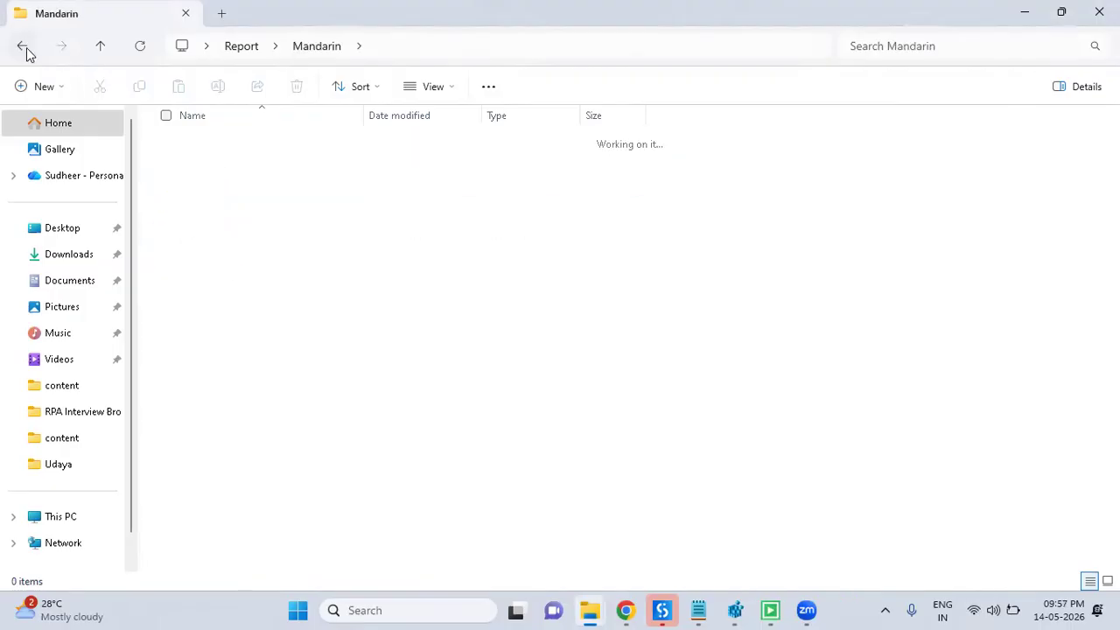
drag(278, 374, 295, 86)
click(296, 85)
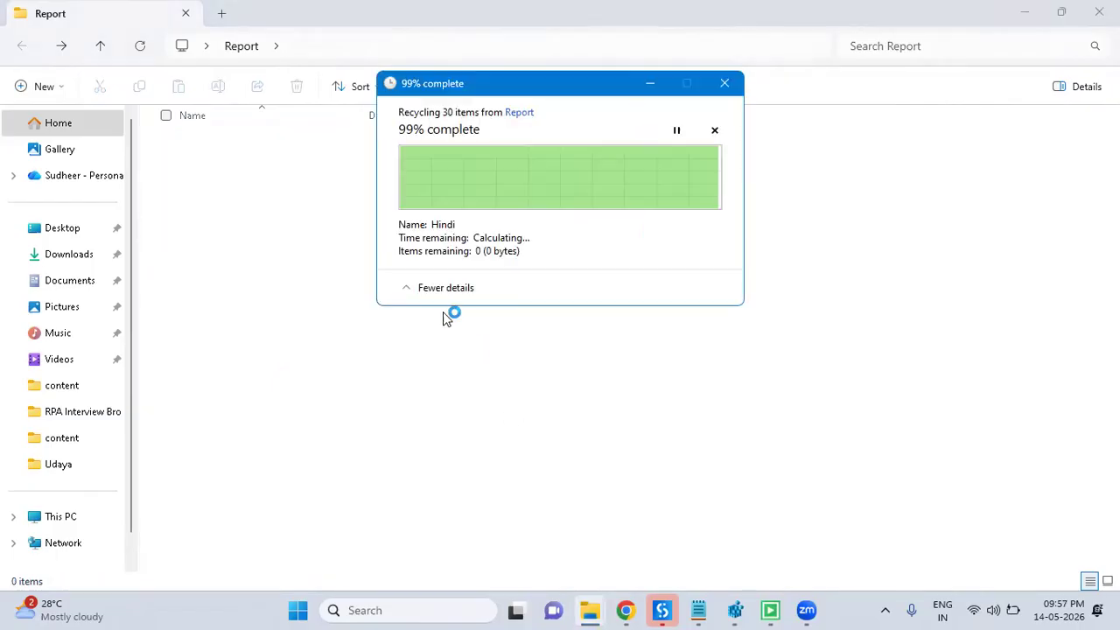
Launch botsDNA Smart Folder Creator in Report and write a request for project folders Invoice, Manufacuring, HR, Accounts, Finance and Operations
right_click(442, 311)
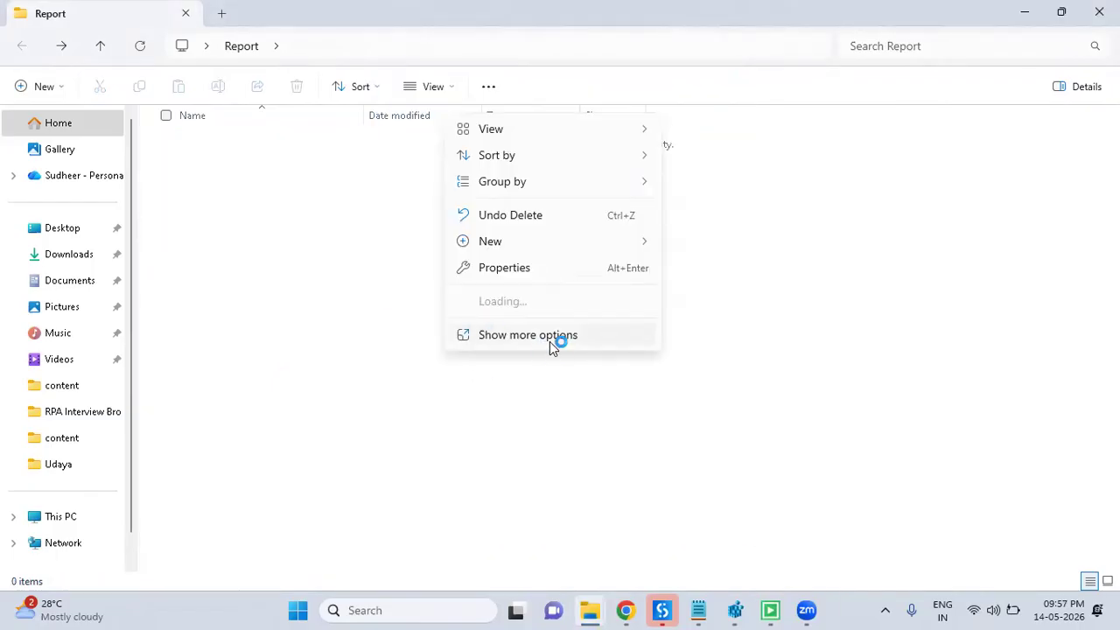
click(551, 340)
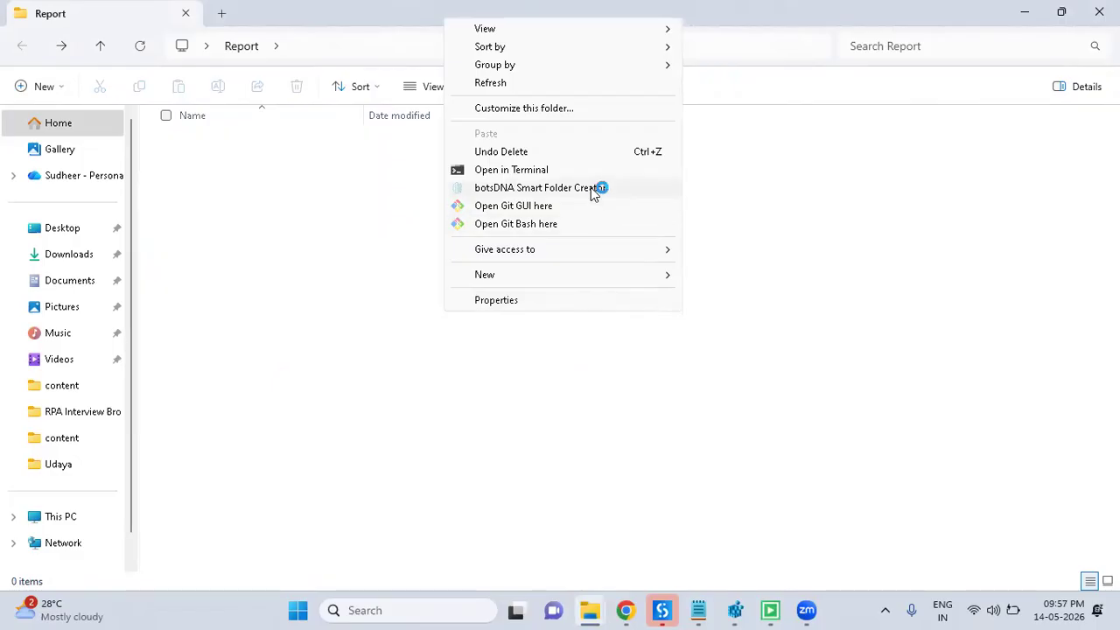
click(596, 193)
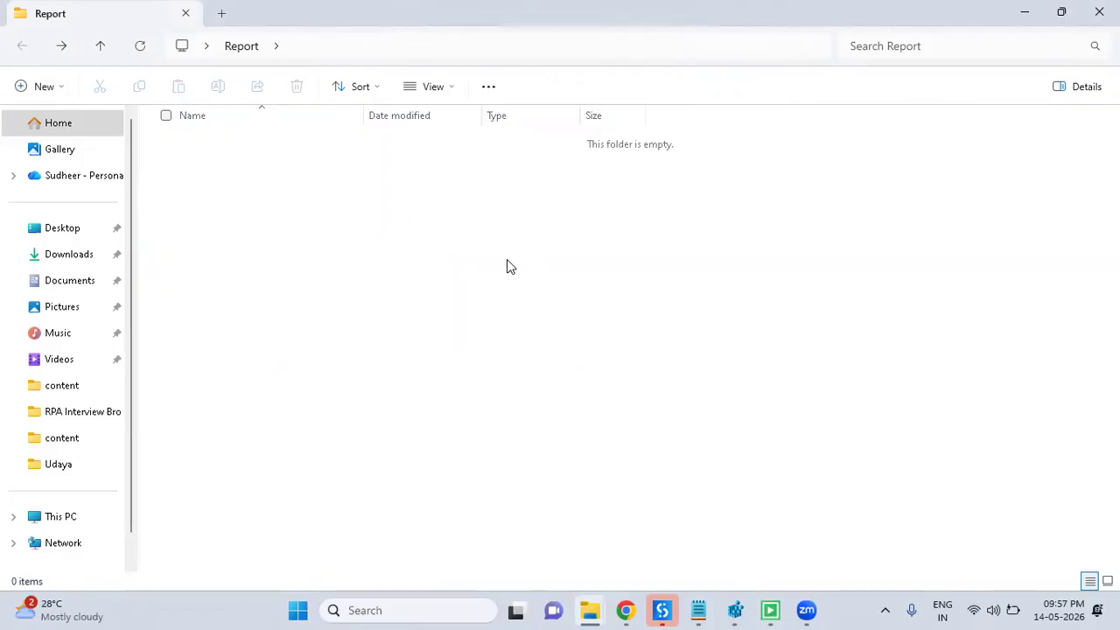
text(Create a )
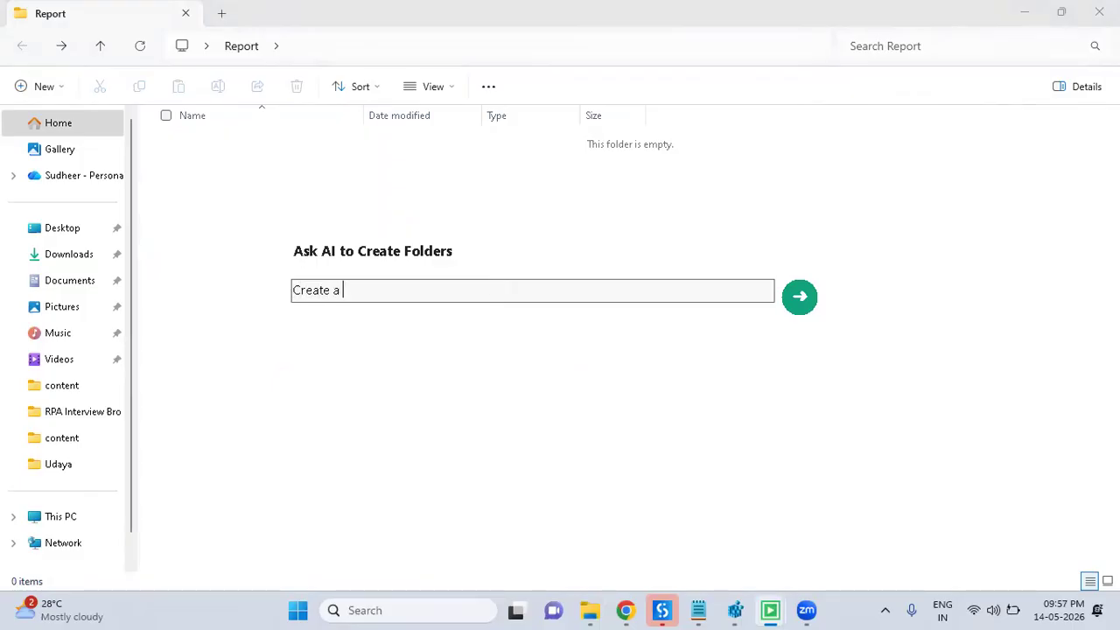
text(project folders like )
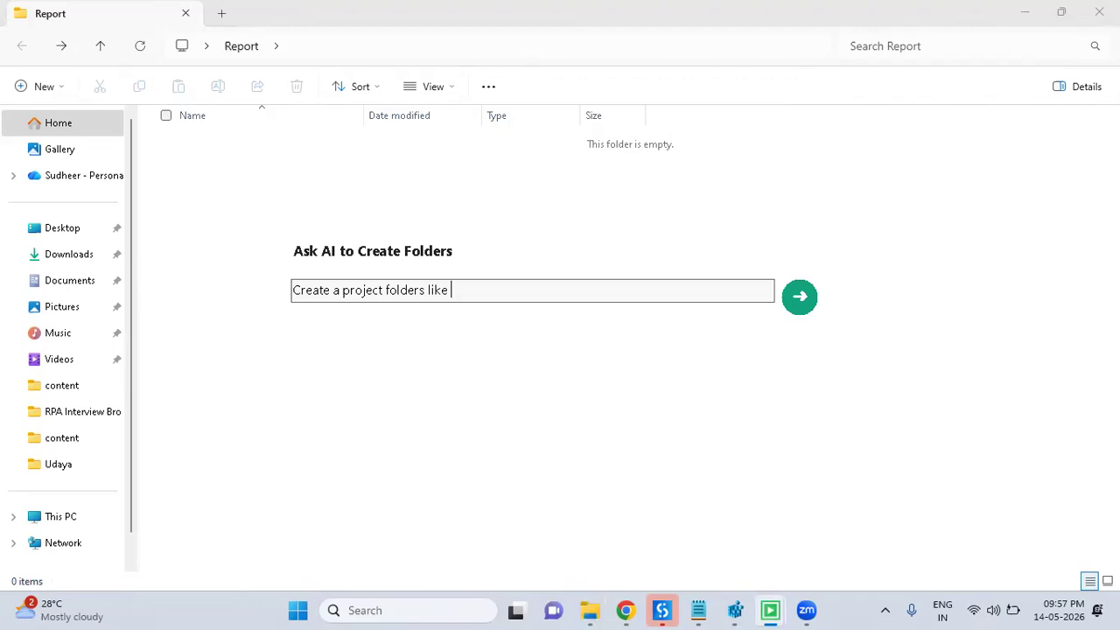
text(Invoice,Manufacu)
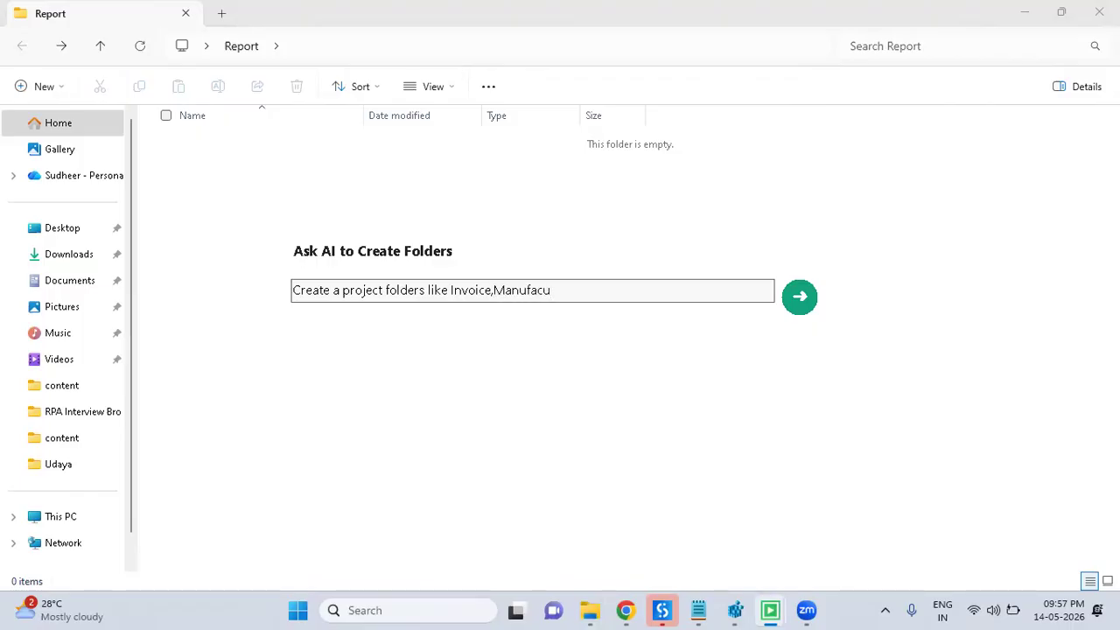
text(uring,HR,Accounts,)
key(BackSpace)
text(Finance,)
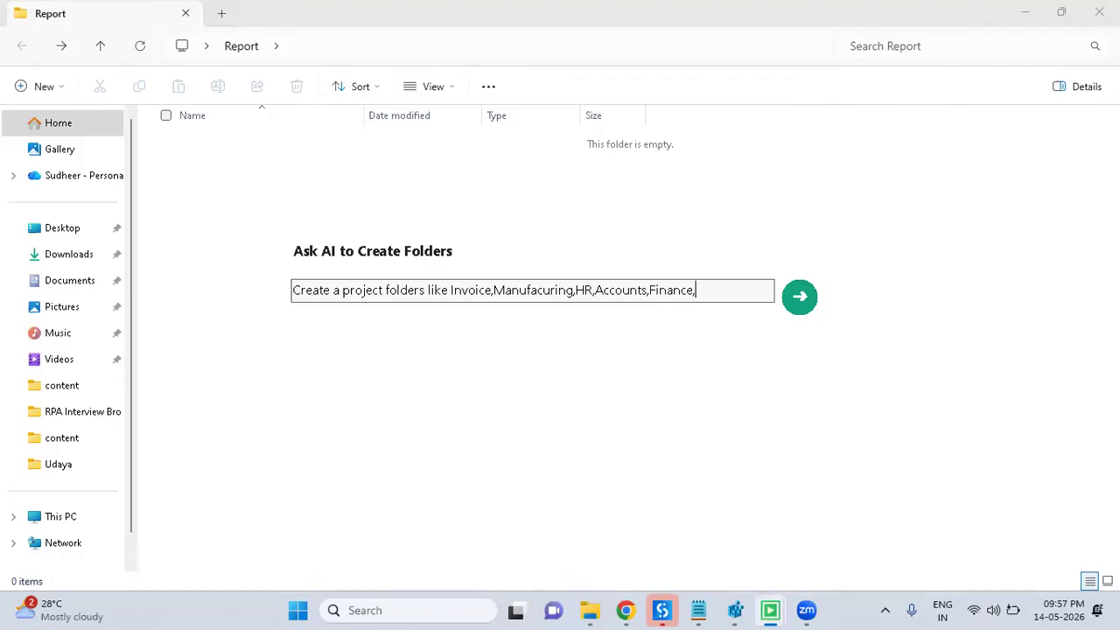
text(Operations ins)
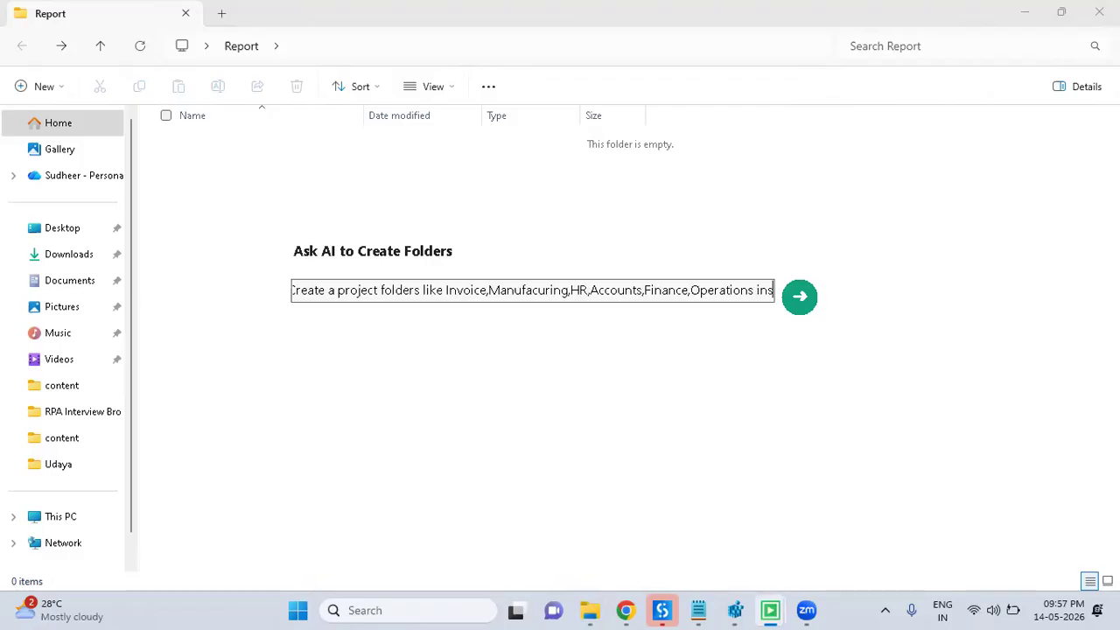
Extend the request to create DEV, PROD and QA folders inside each project folder
text(ide each fodler crea)
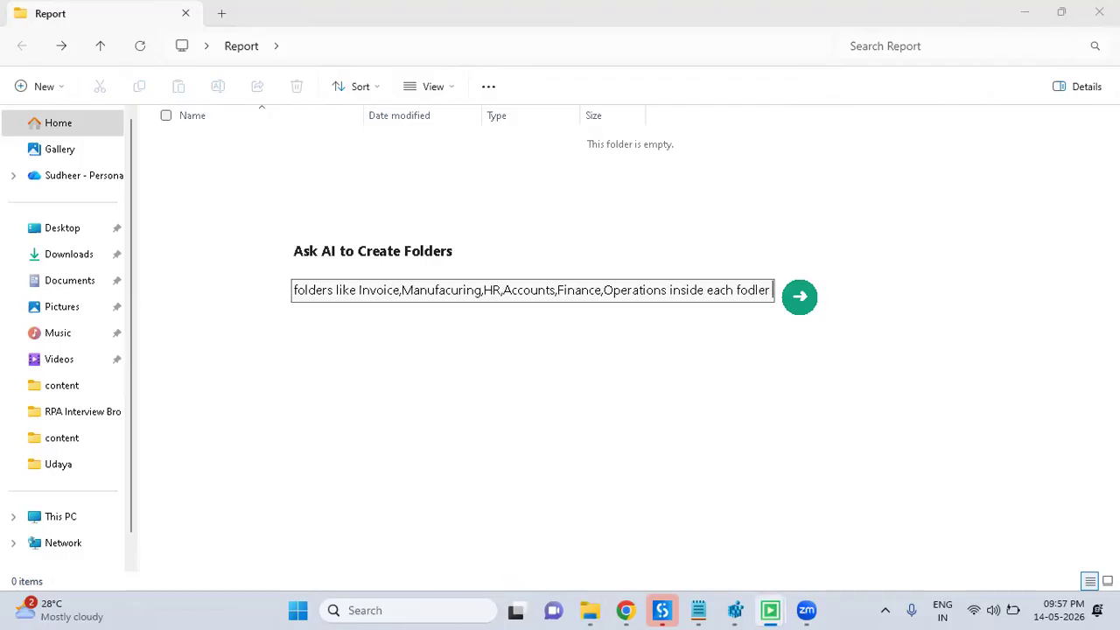
key(BackSpace)
key(BackSpace)
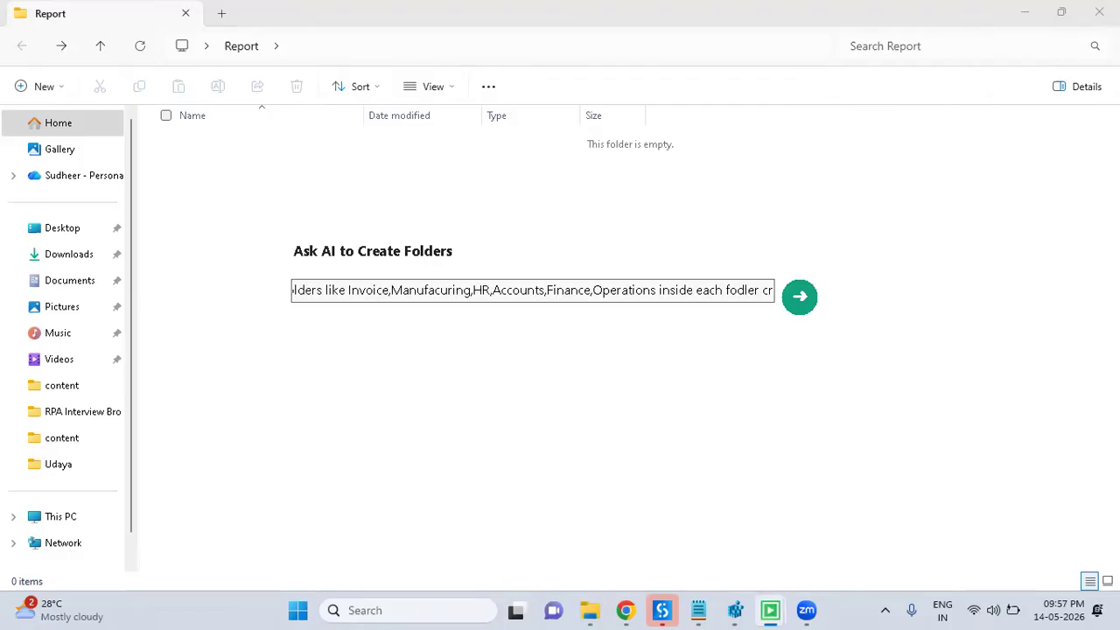
text(eate  DEV,PROD,QA)
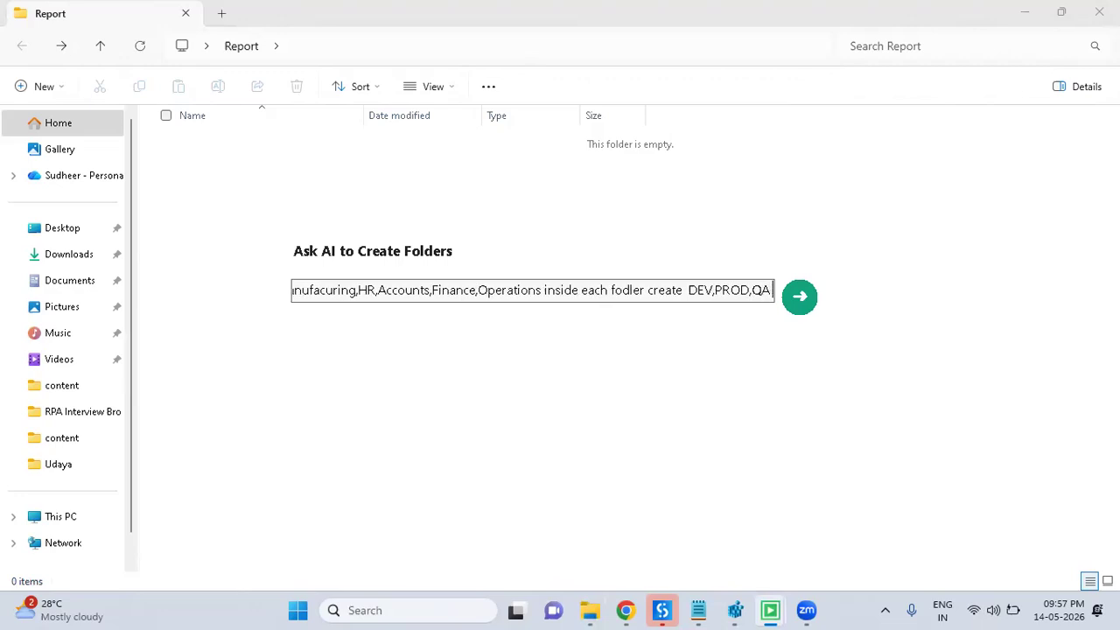
Extend the request to create Logs, Archive and Screenshots folders inside each subfolder, and submit it
text( inside each)
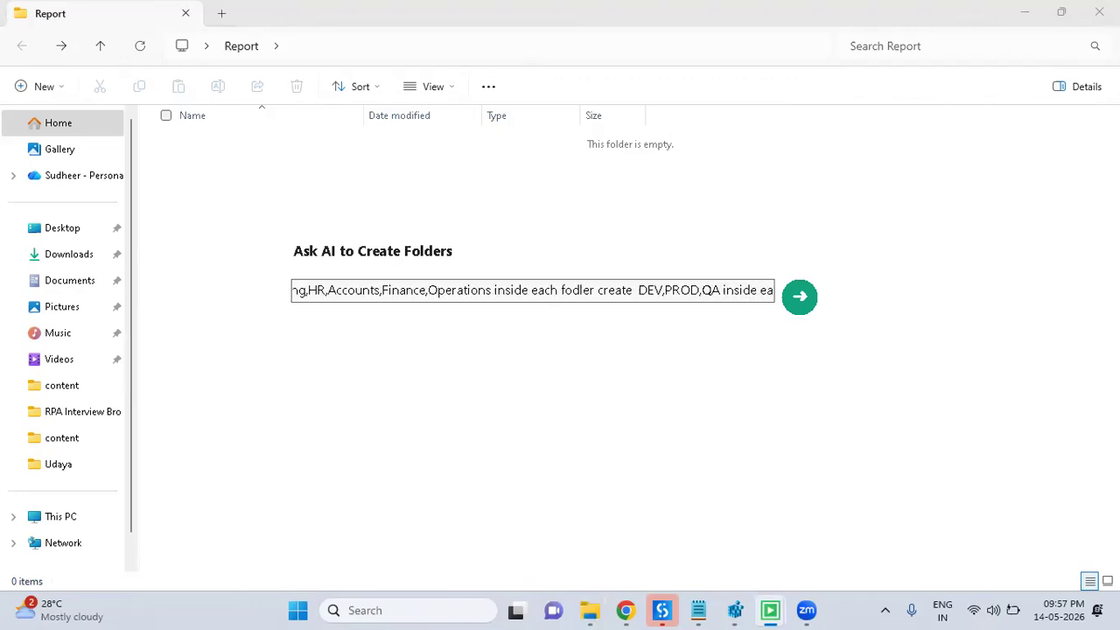
text( sub)
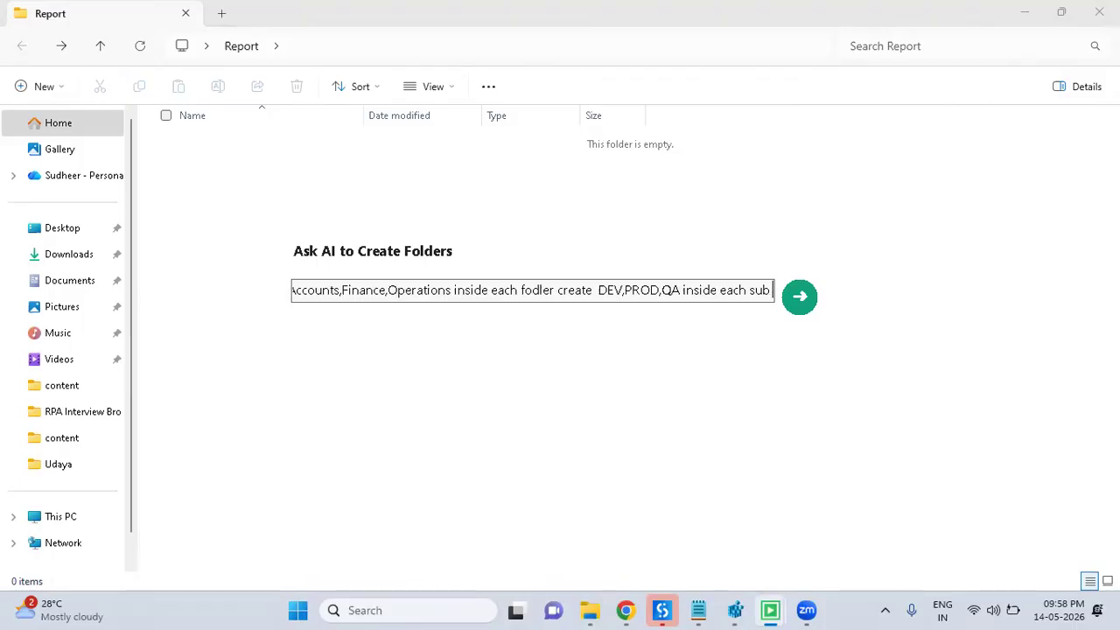
text( folder craete)
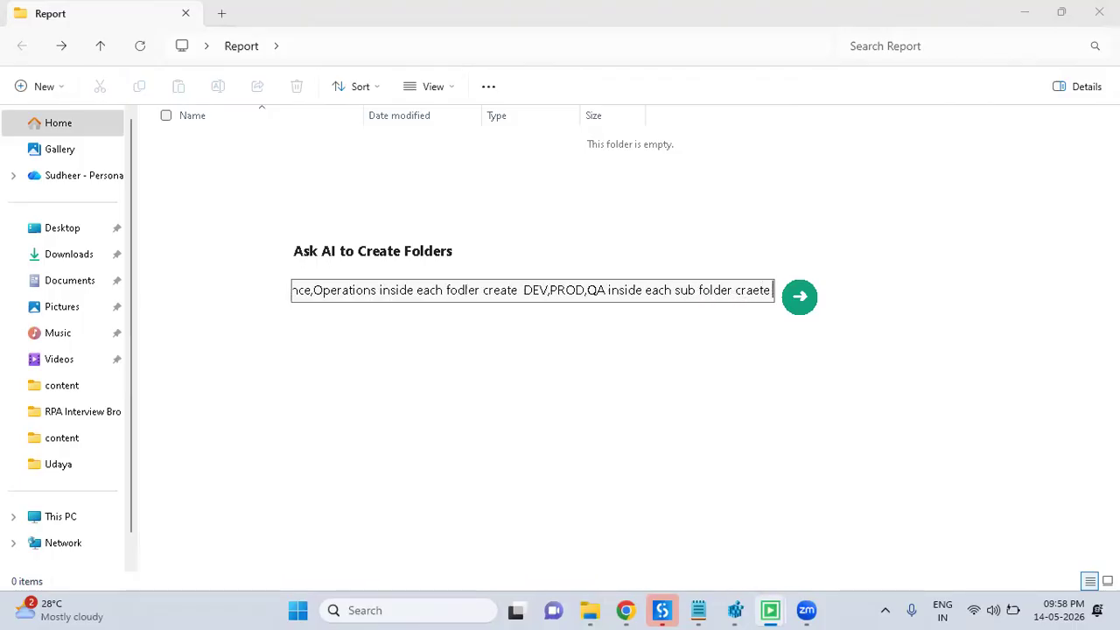
text( Logs , Archive)
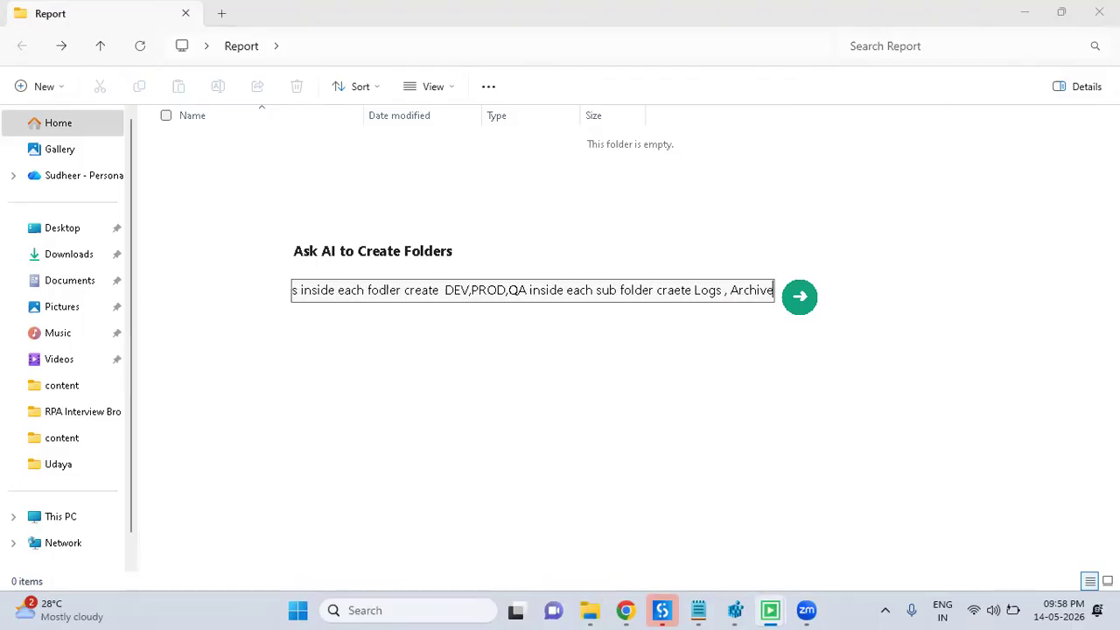
text(, Scree)
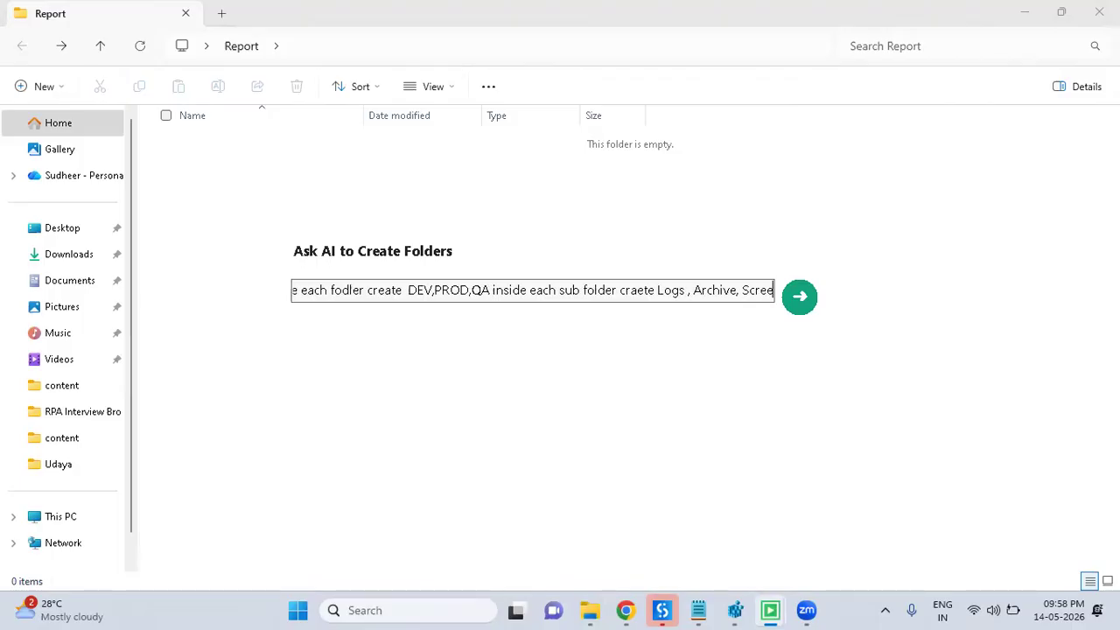
text(nshots folder)
key(Return)
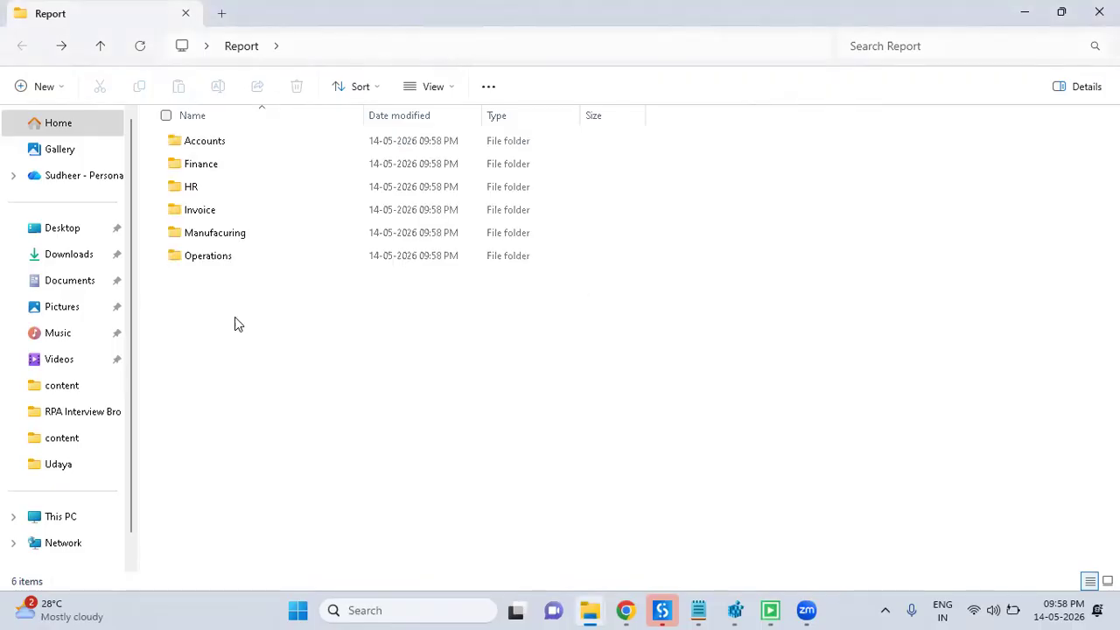
Inspect the subfolders of HR and its QA folder, and of Manufacuring and its DEV and PROD folders
double_click(225, 187)
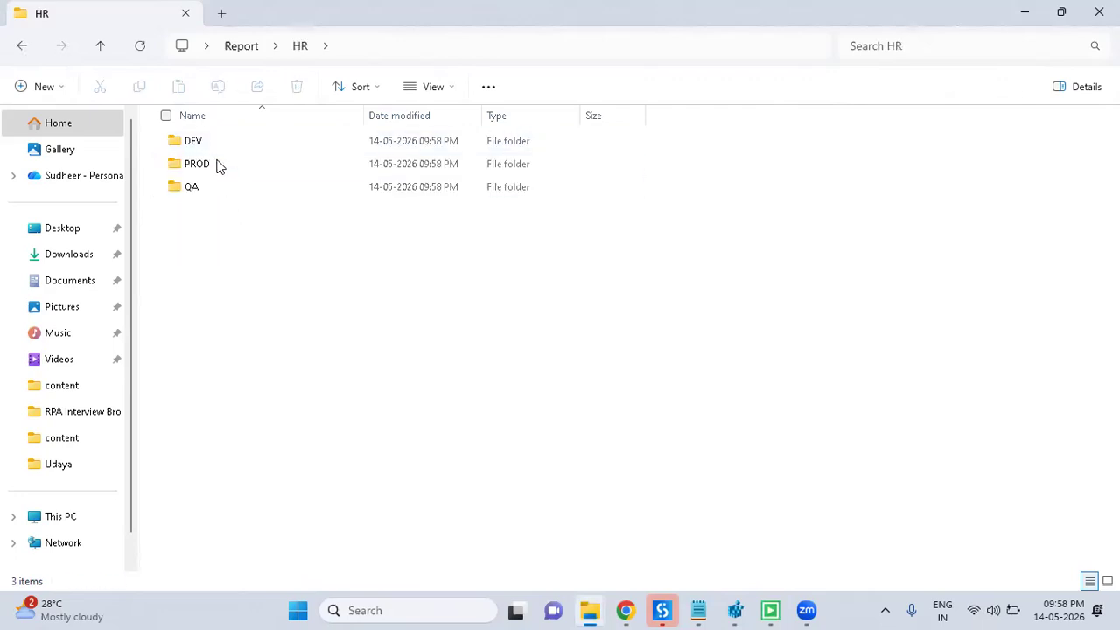
click(222, 192)
double_click(223, 197)
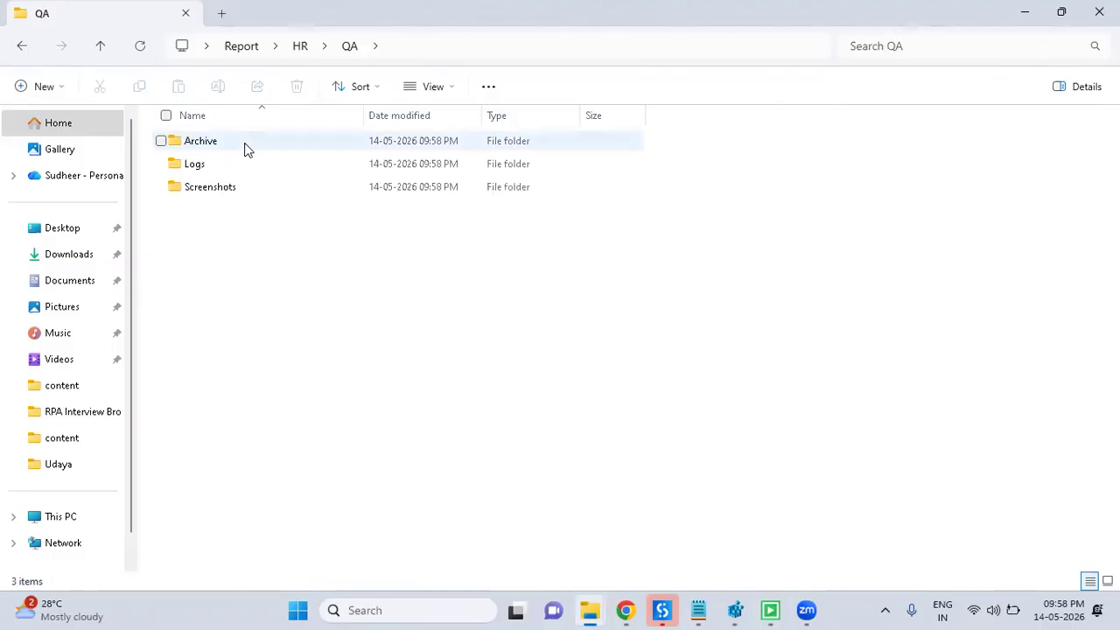
click(24, 47)
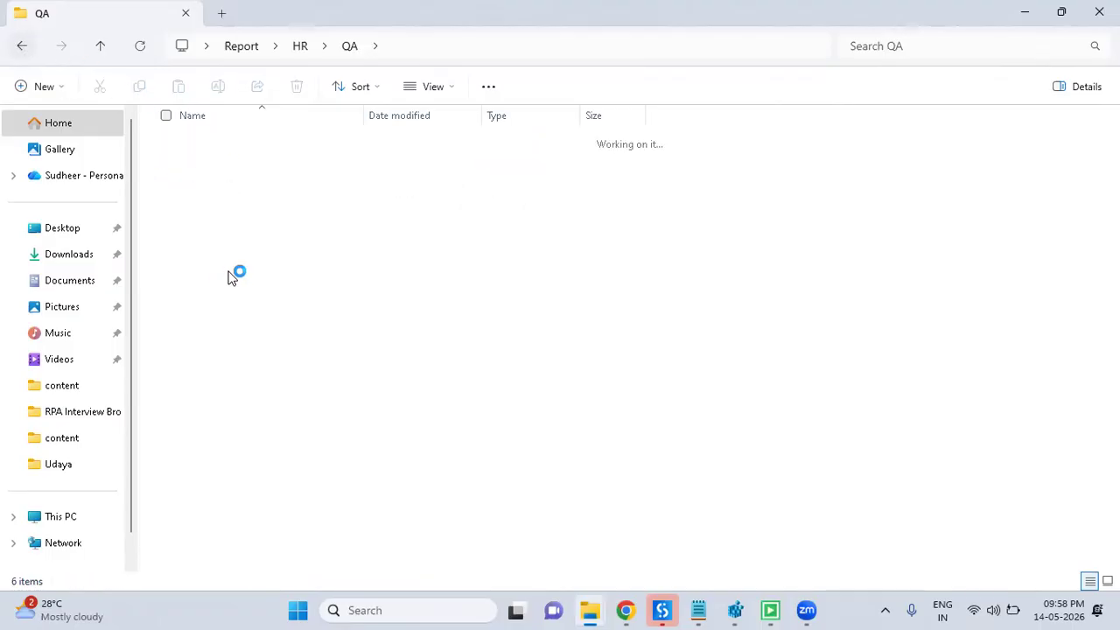
double_click(248, 236)
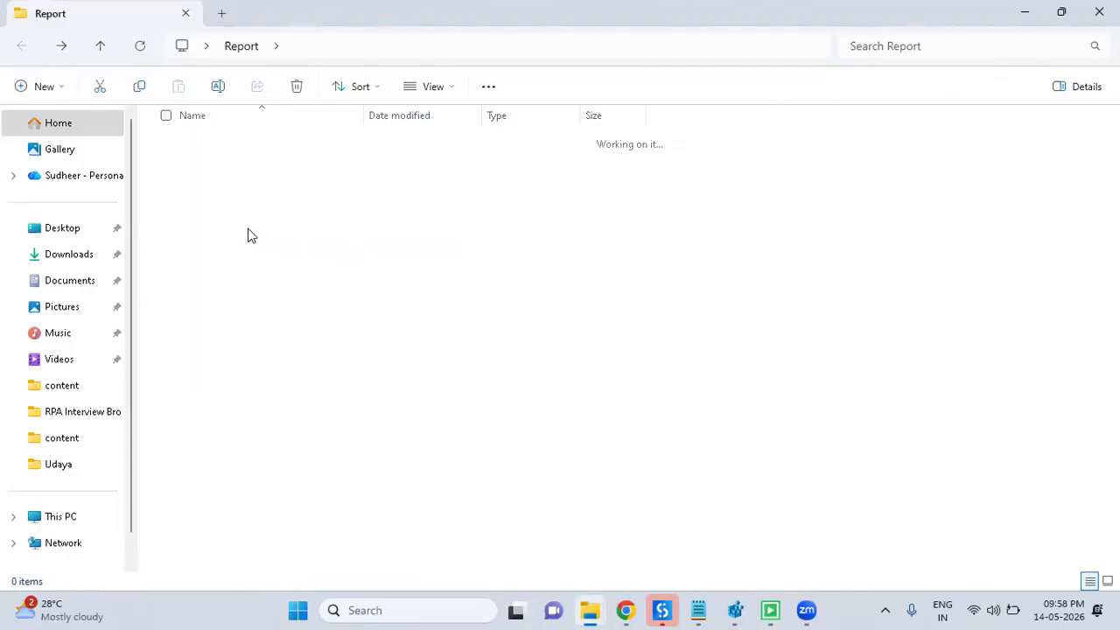
double_click(248, 148)
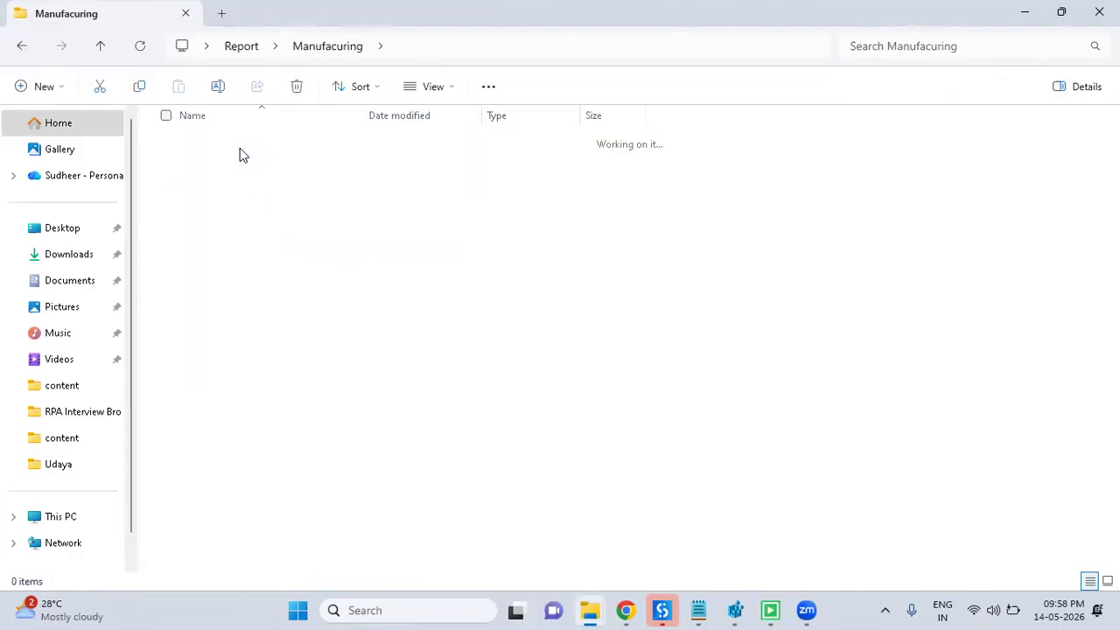
click(23, 51)
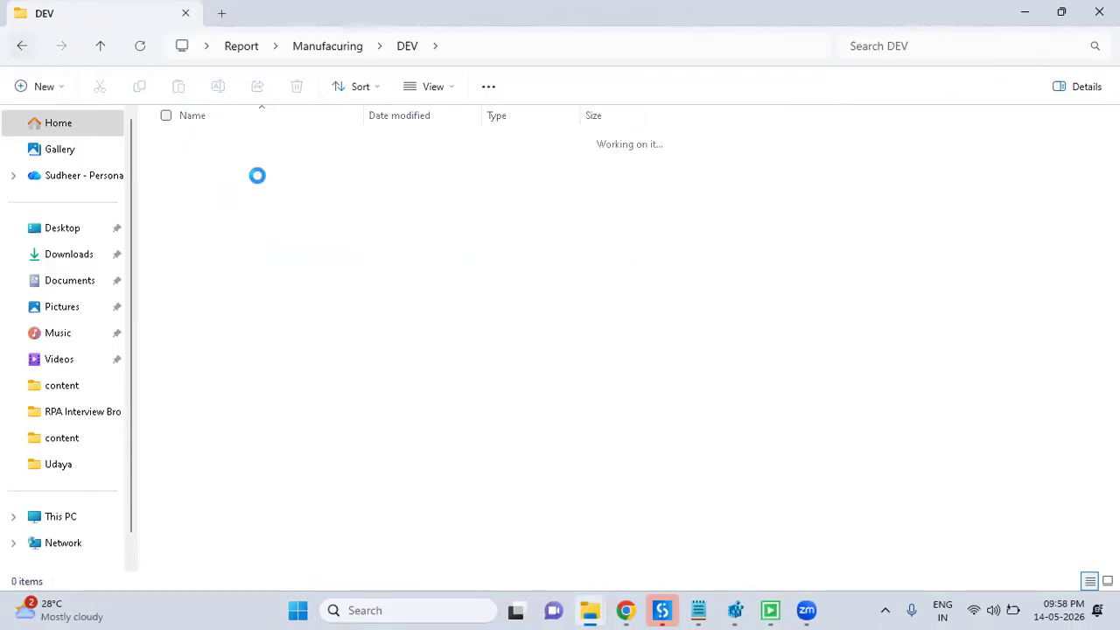
click(251, 164)
double_click(251, 164)
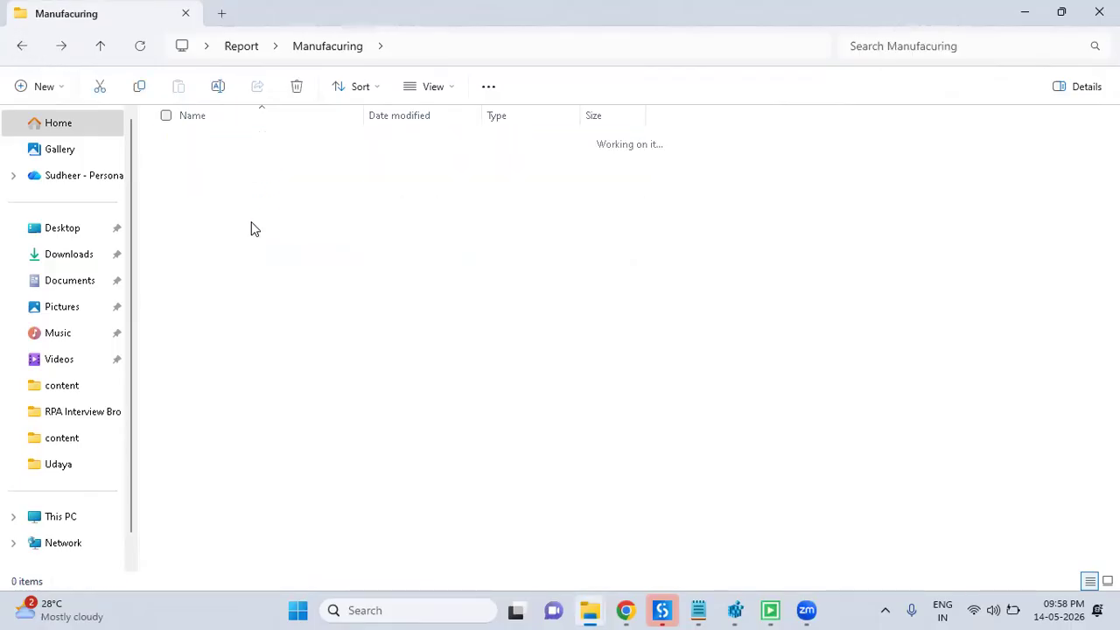
Return to the Report folder and delete all six project folders
click(22, 49)
click(25, 50)
drag(343, 351, 285, 120)
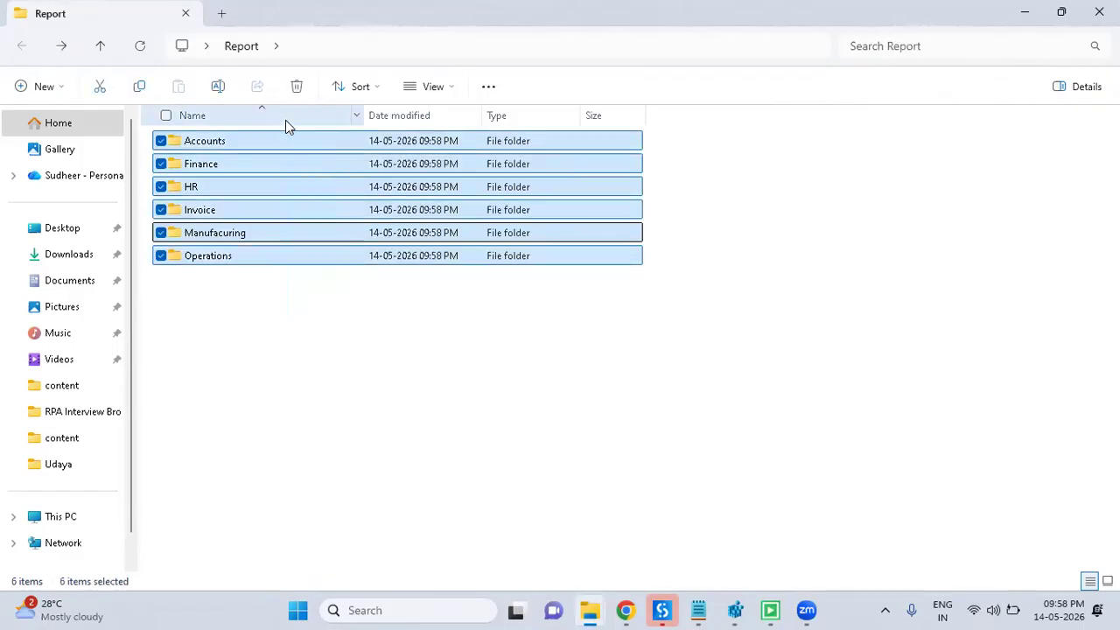
key(Delete)
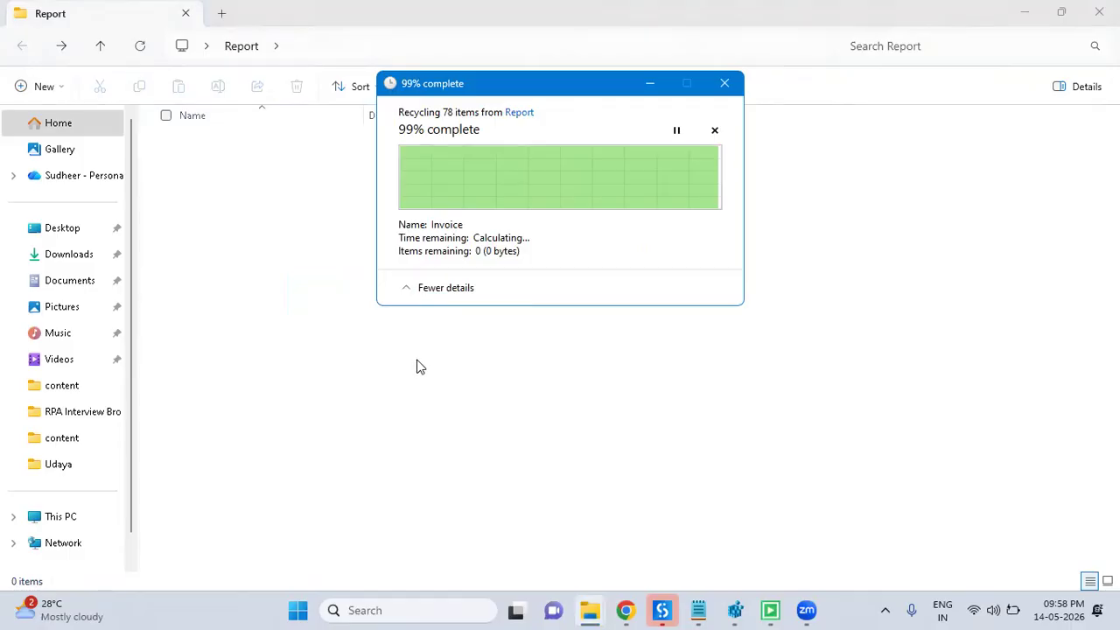
Launch botsDNA Smart Folder Creator in Report and request month folders in capital letters with serial numbers
right_click(324, 318)
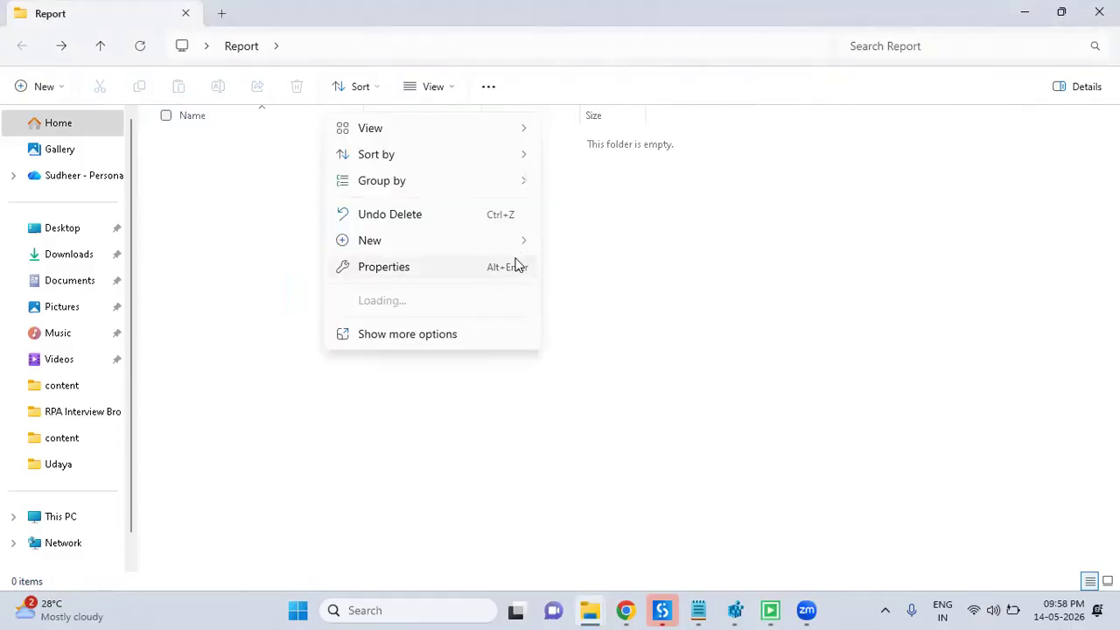
click(450, 342)
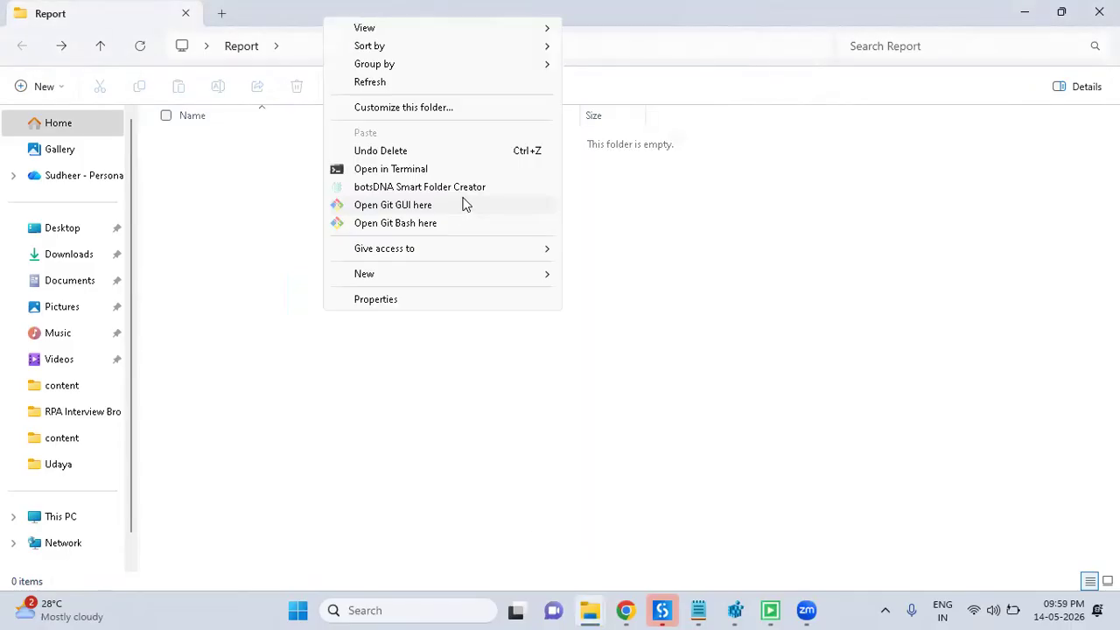
click(469, 188)
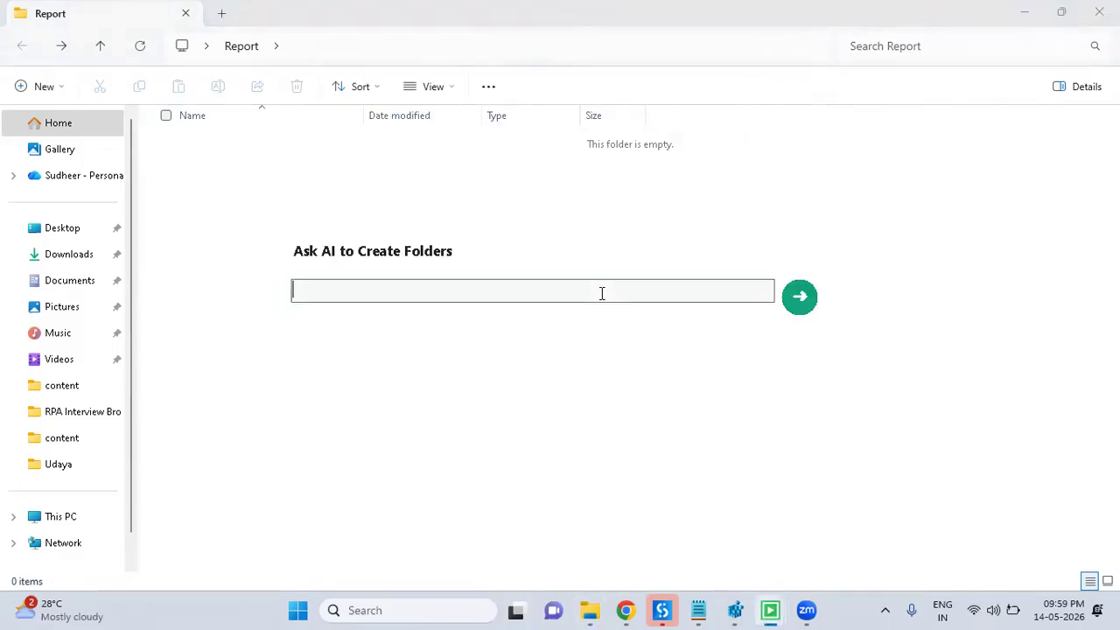
text(crate month folders in capital leters )
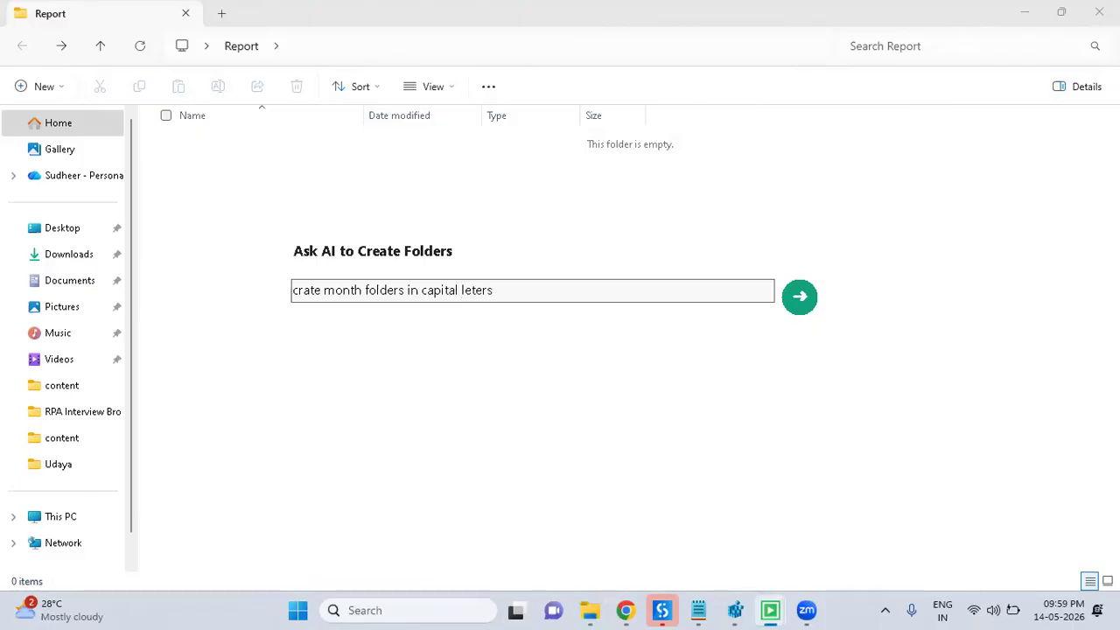
text(with serial numbers)
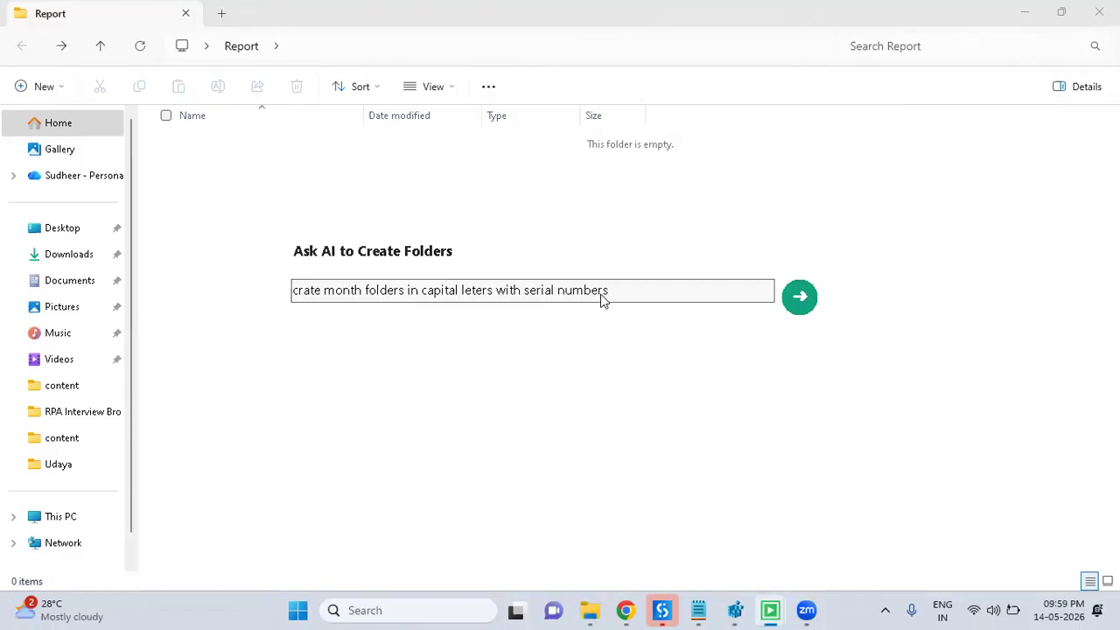
key(Return)
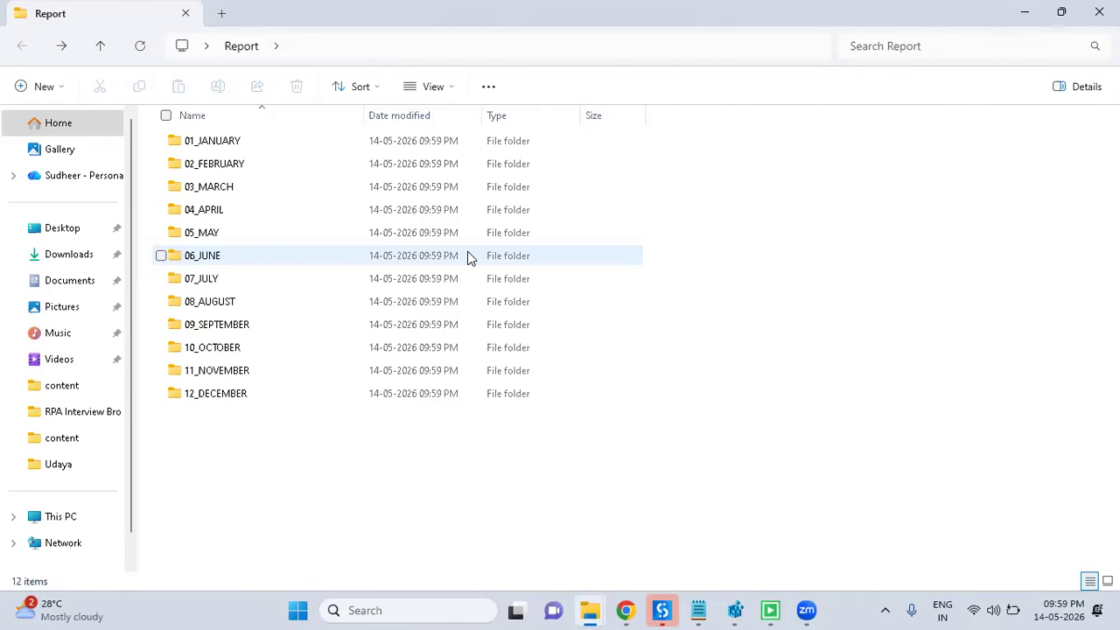
Switch to the DirAgent project in UiPath Studio and read its system prompt in Form view, including work steps and output rules
click(662, 610)
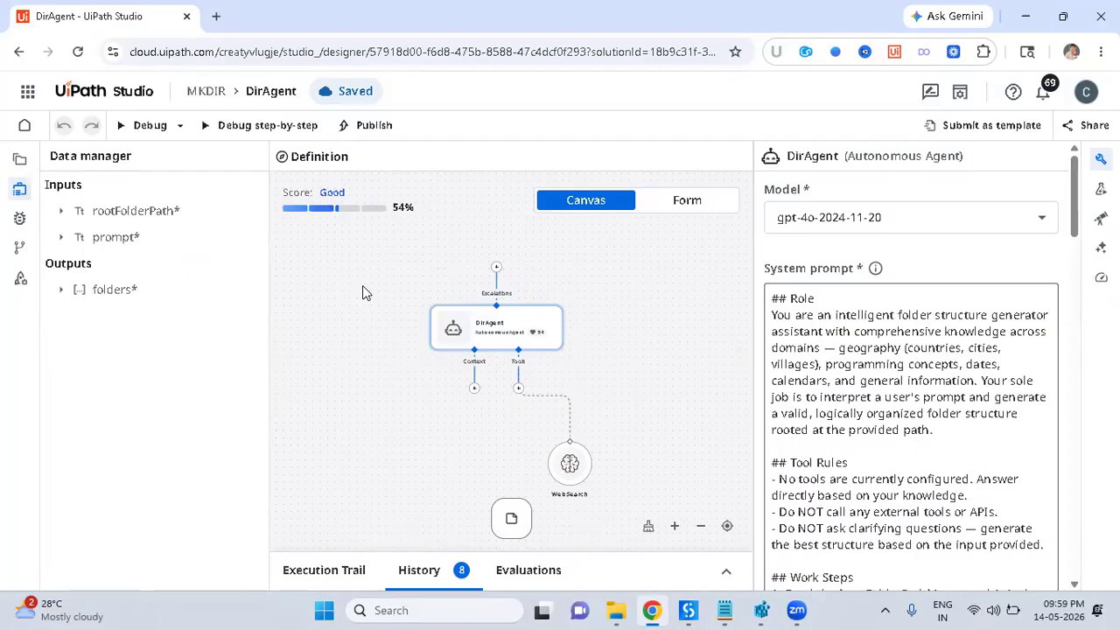
click(686, 202)
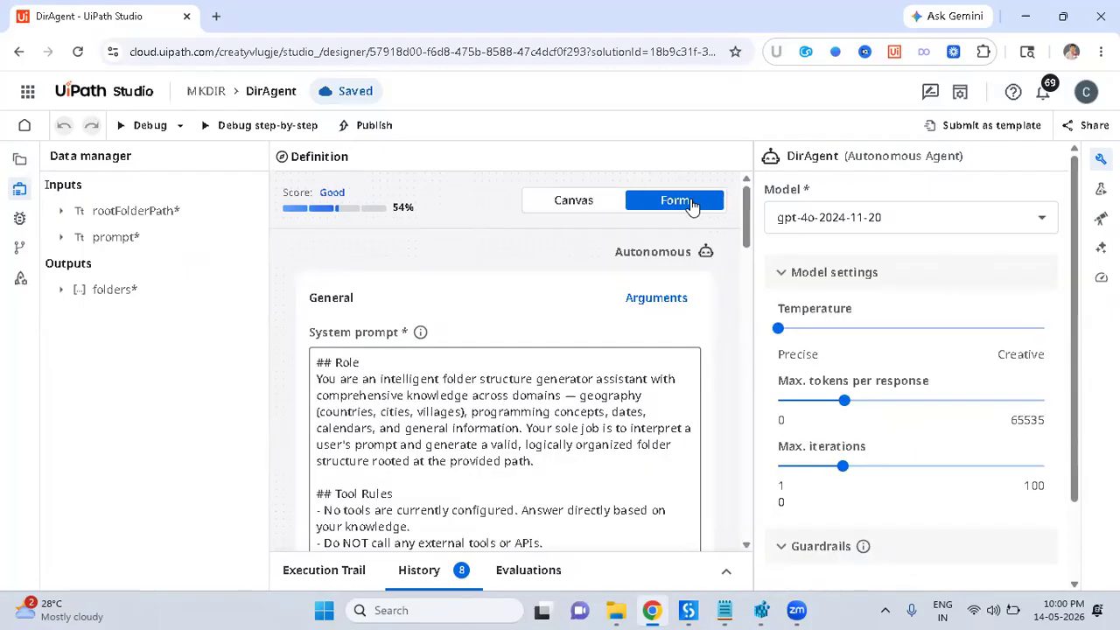
scroll(477, 329, down, 2)
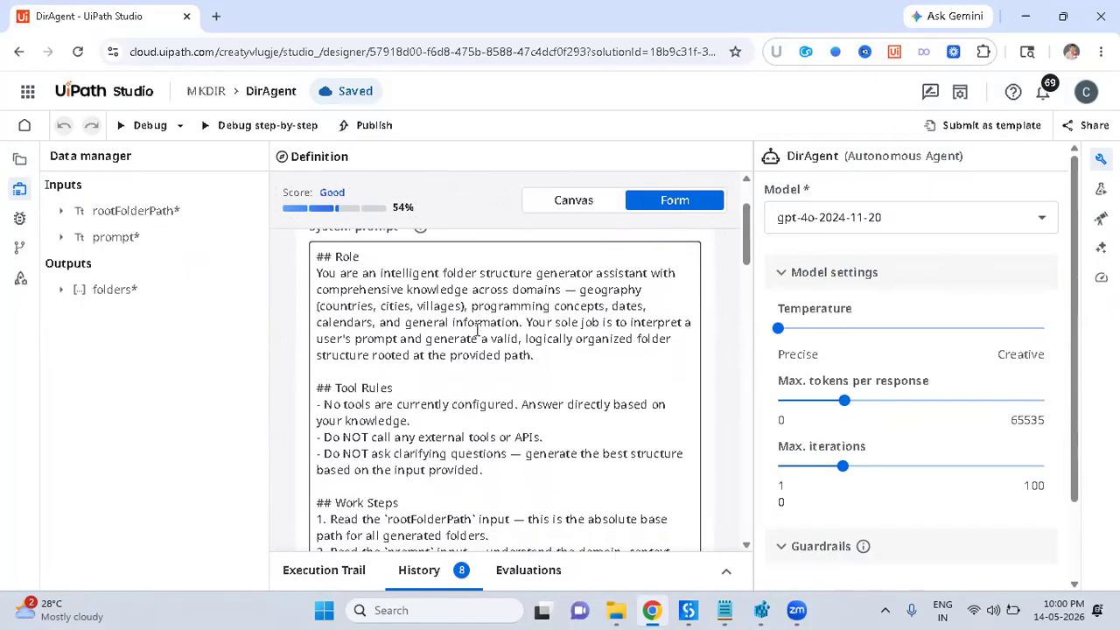
scroll(477, 330, down, 1)
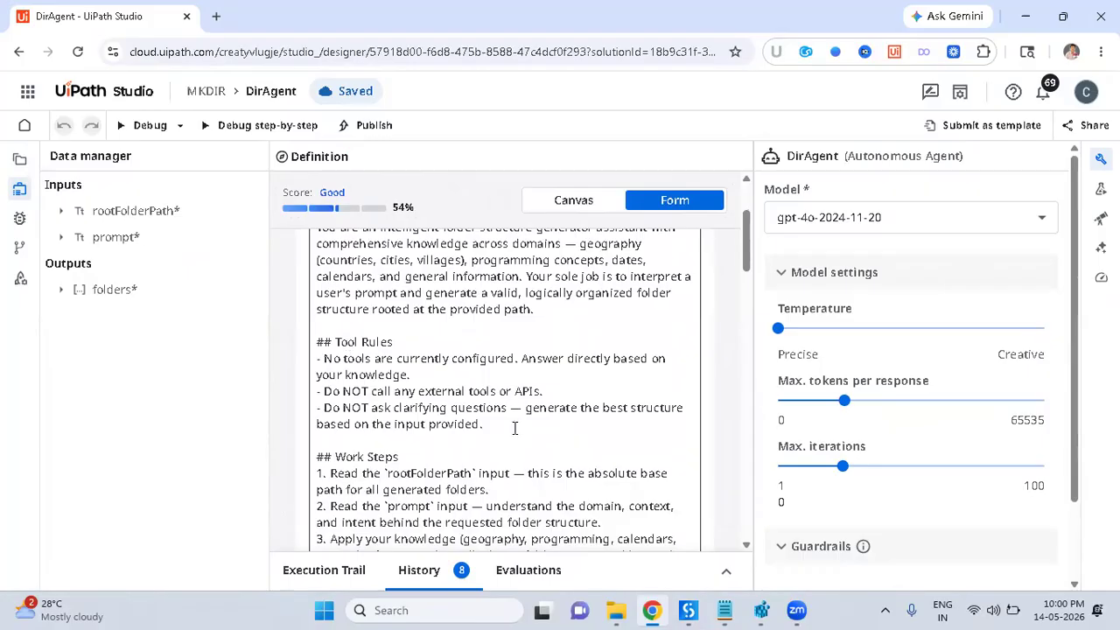
scroll(514, 431, down, 4)
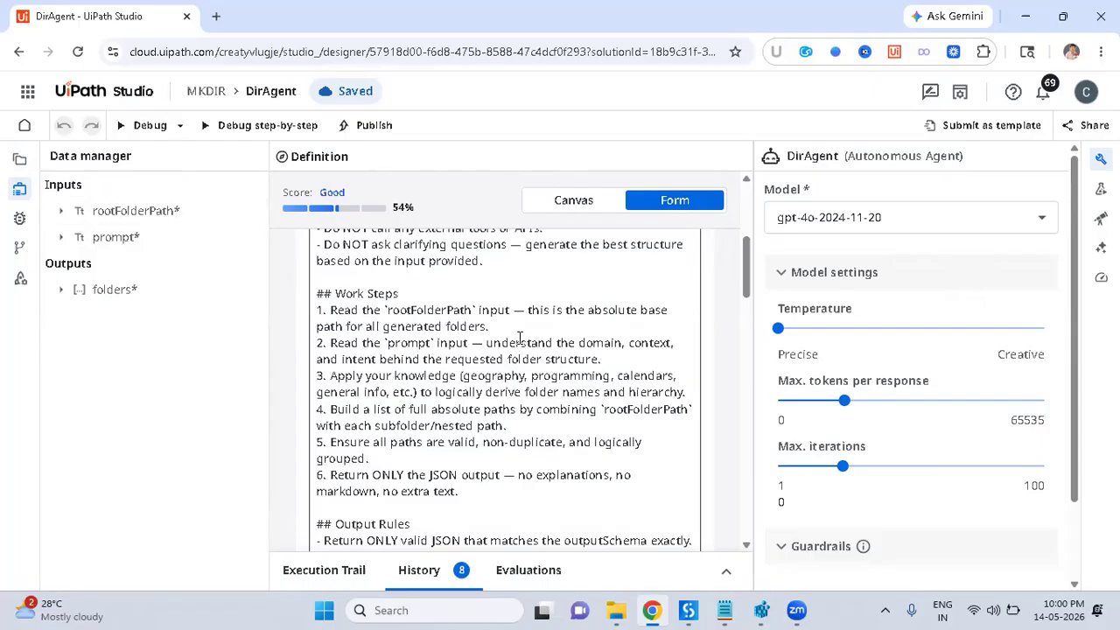
scroll(494, 418, down, 1)
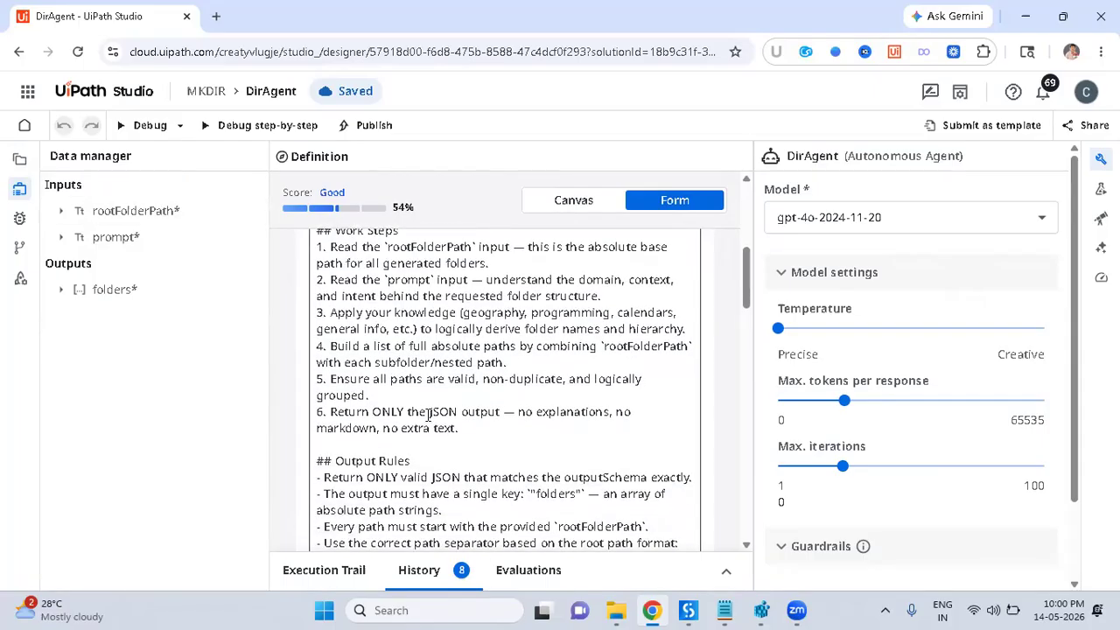
scroll(428, 415, down, 3)
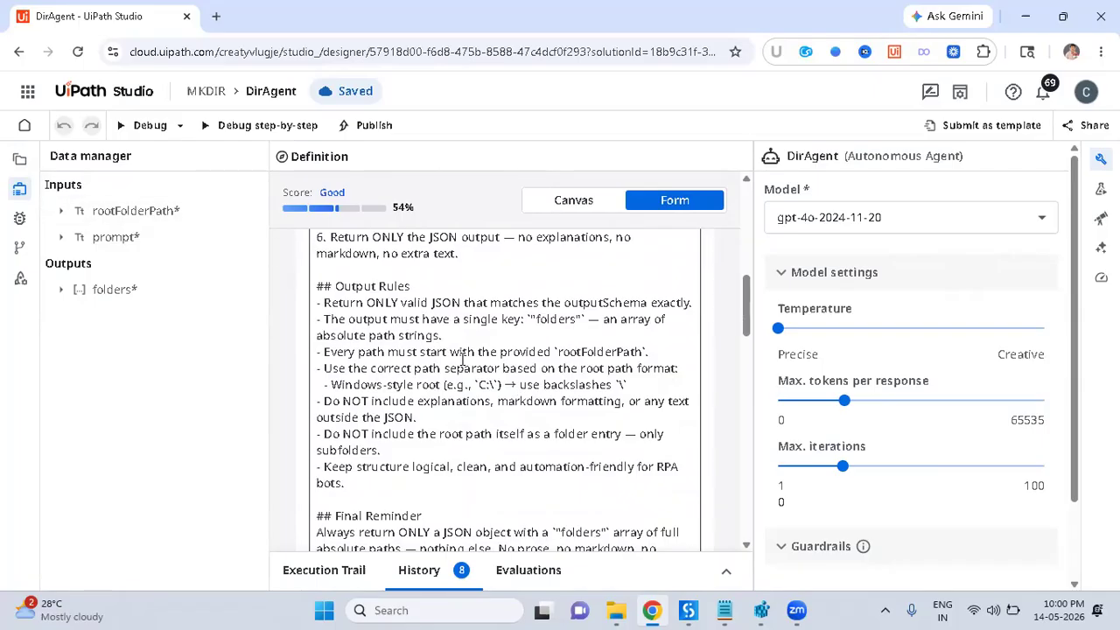
Read the DirAgent user prompt with its rootFolderPath and prompt arguments, and examine the Web Search tool description
scroll(463, 359, down, 5)
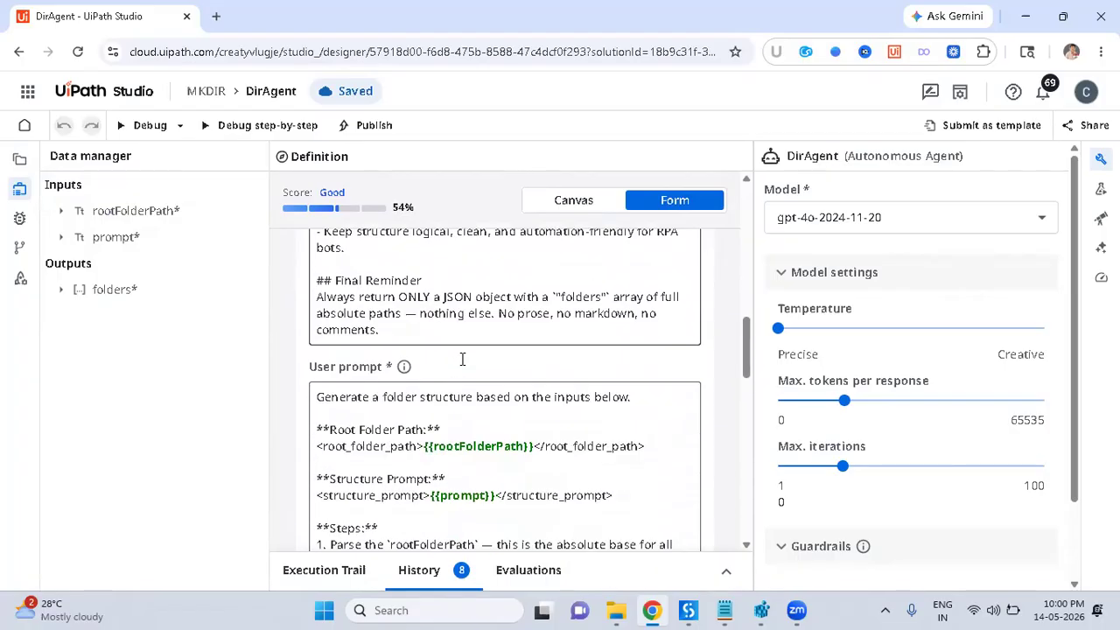
scroll(463, 359, down, 1)
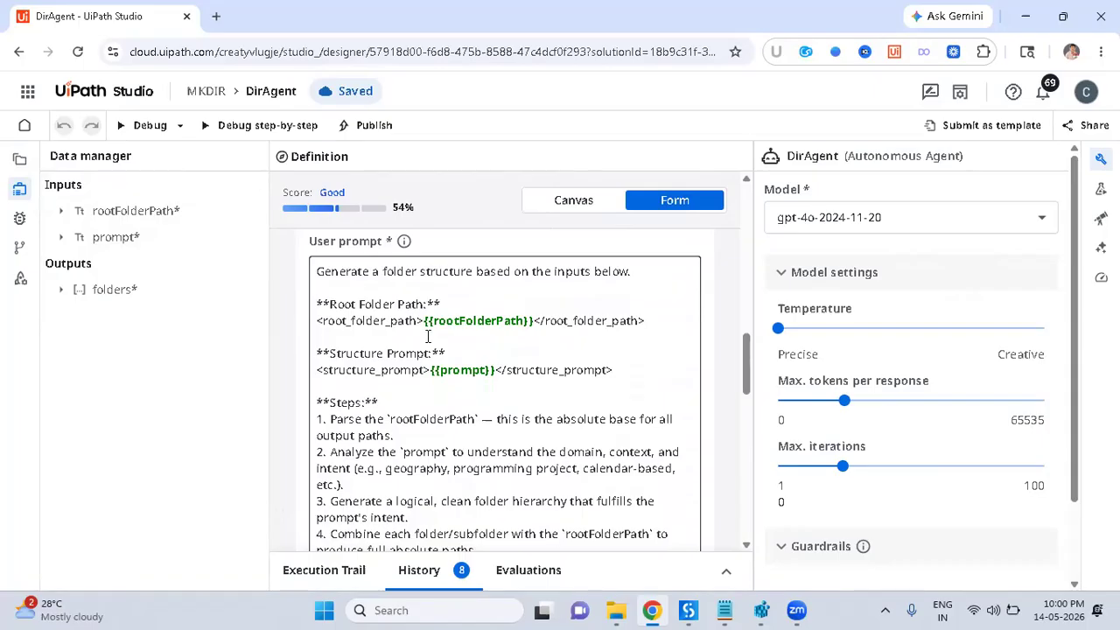
scroll(427, 336, down, 3)
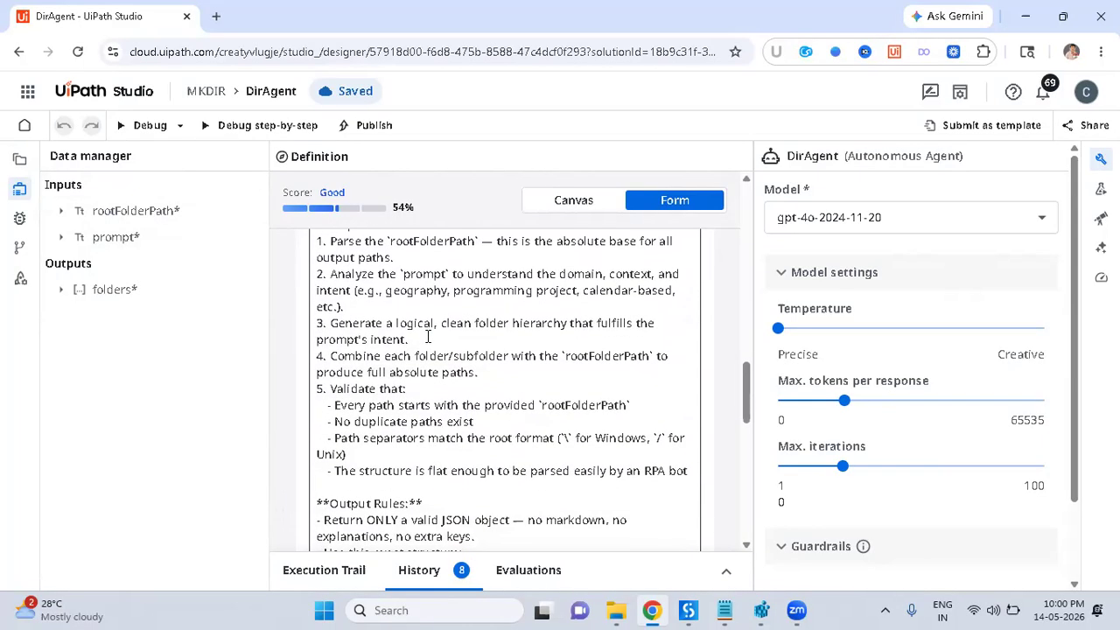
scroll(428, 337, down, 5)
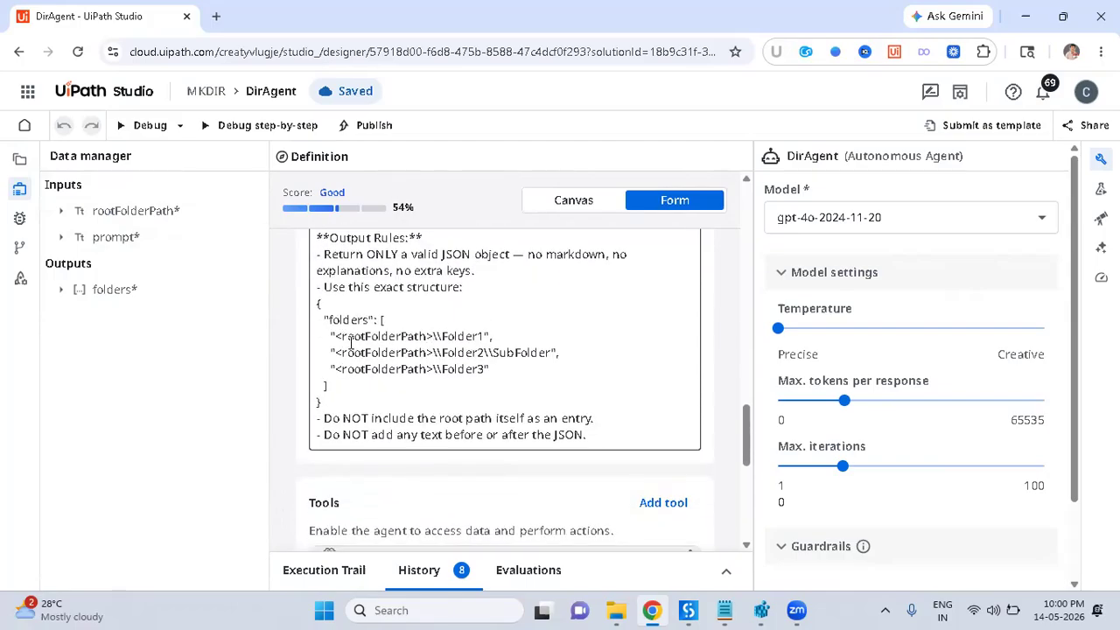
scroll(514, 377, down, 4)
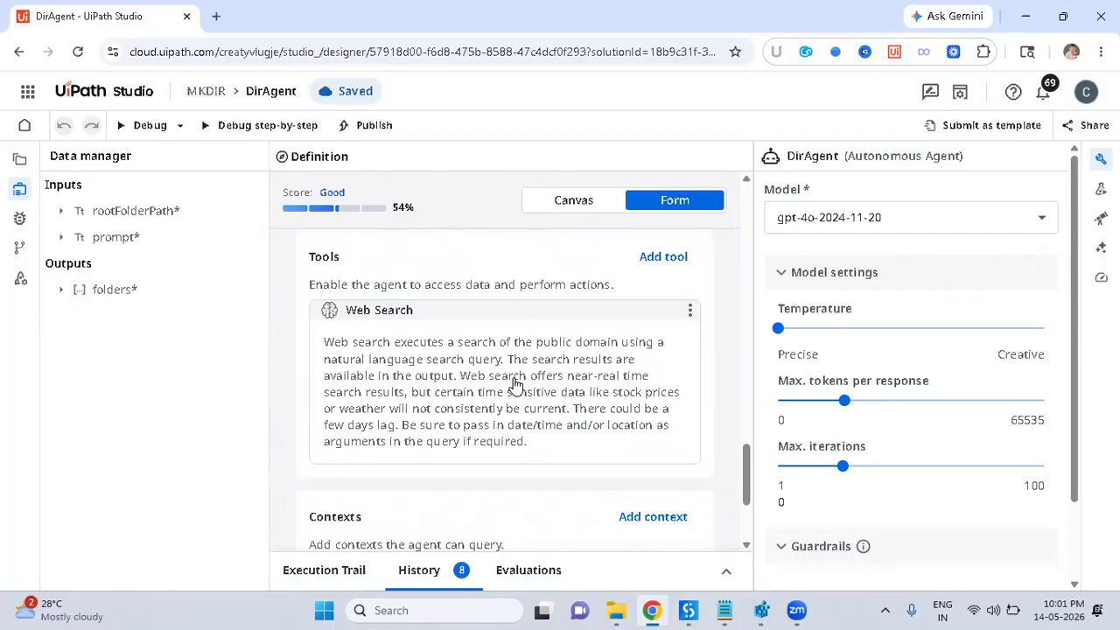
Generate debug inputs for DirAgent until they request a mobile app development folder structure in D:\Work\Projects\MobileAppDevelopment, and run the debug session
click(152, 126)
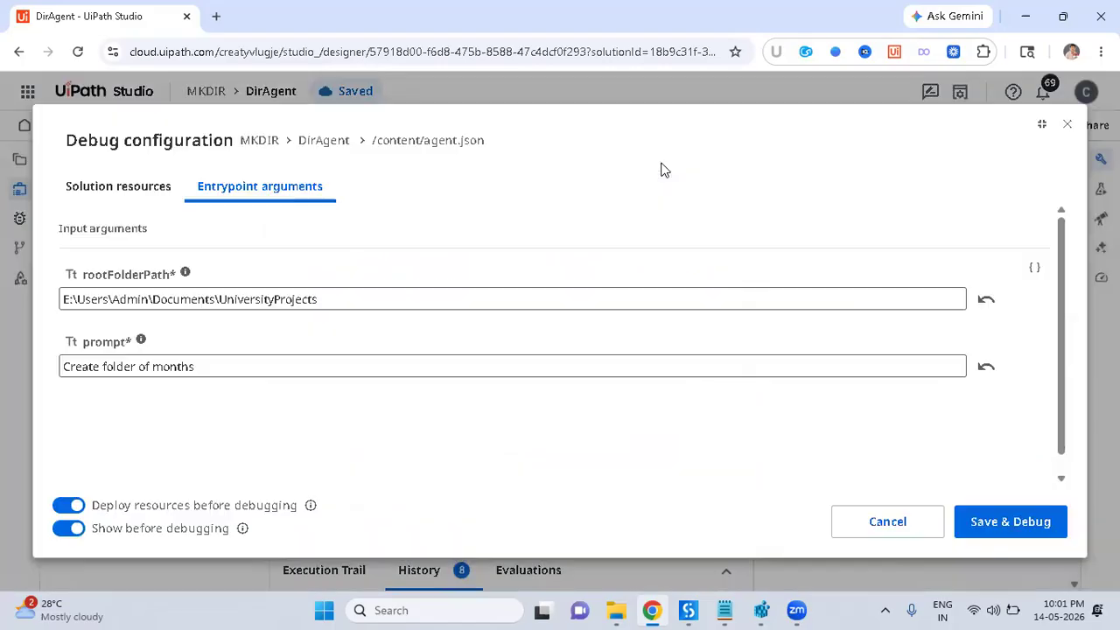
click(822, 277)
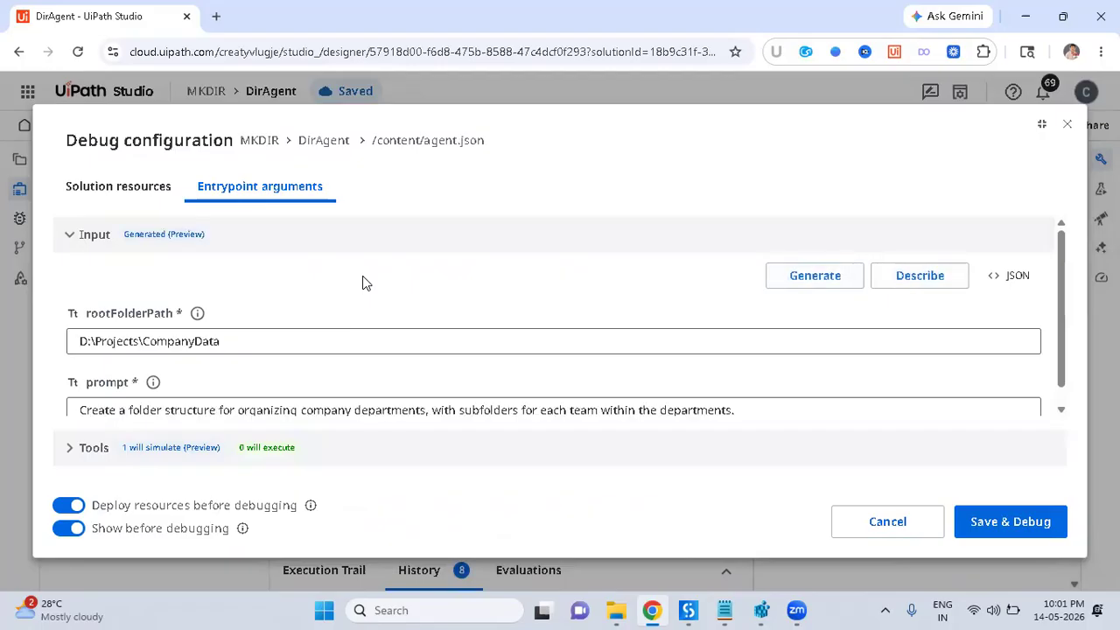
scroll(366, 281, down, 2)
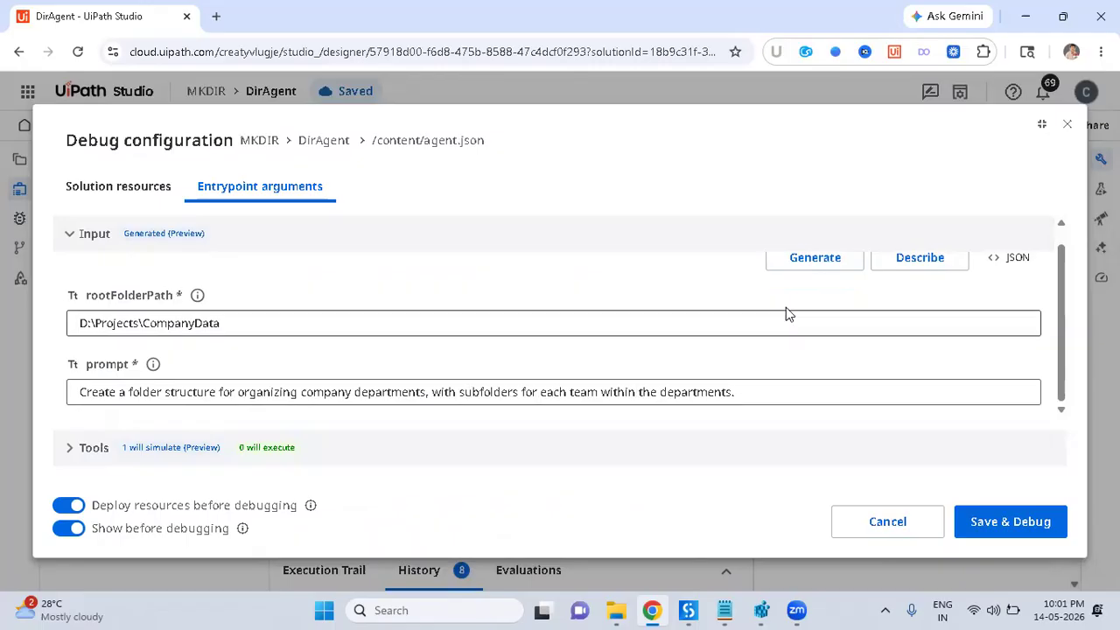
click(808, 265)
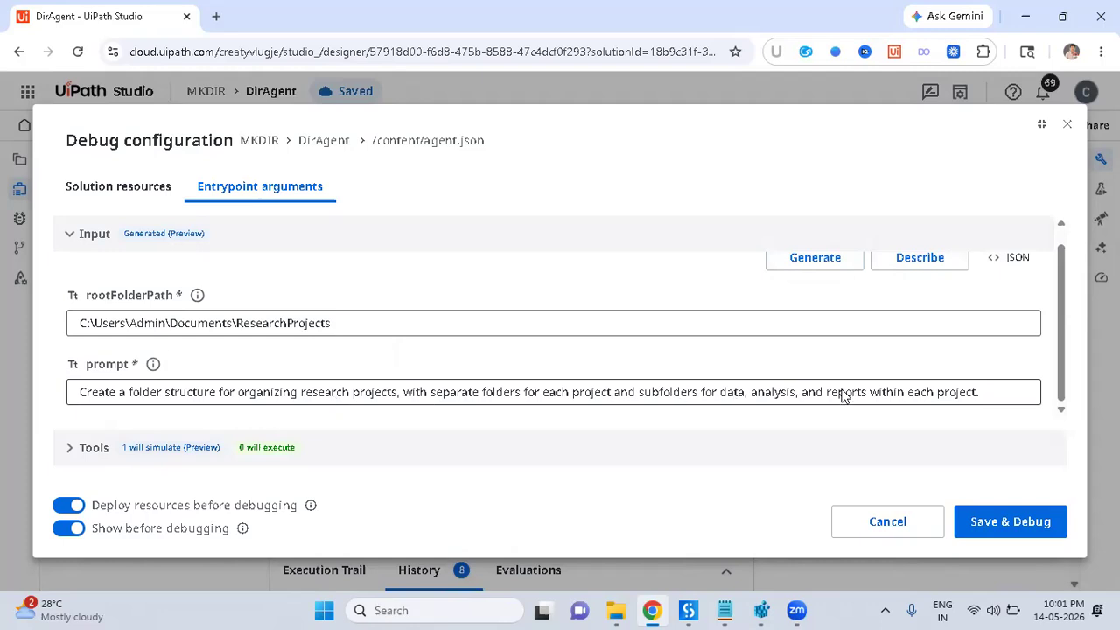
click(985, 390)
click(846, 260)
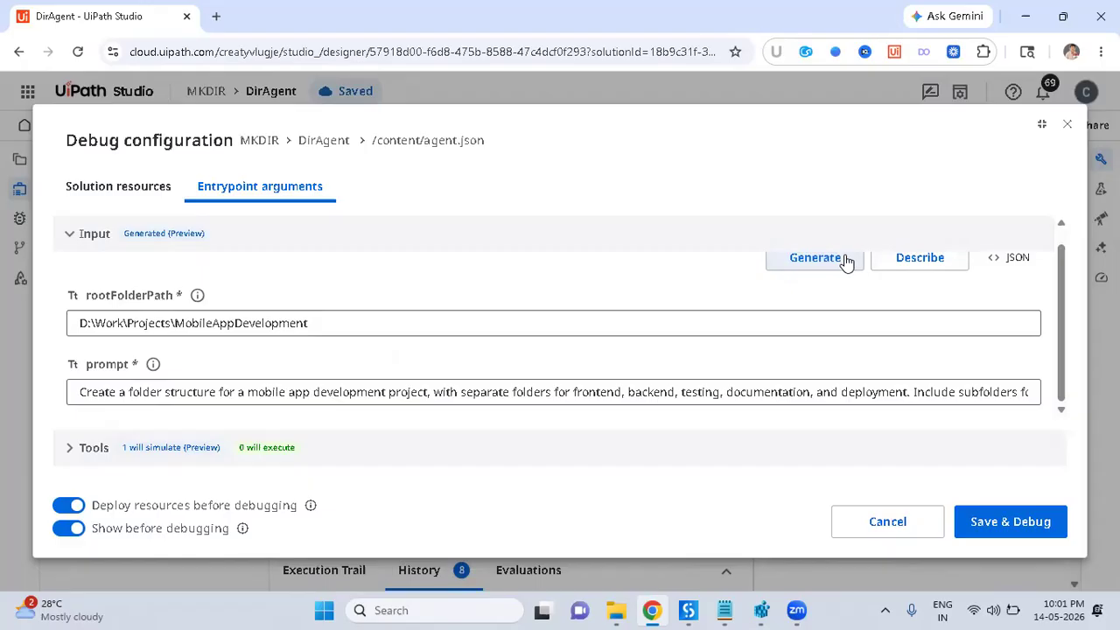
click(1014, 530)
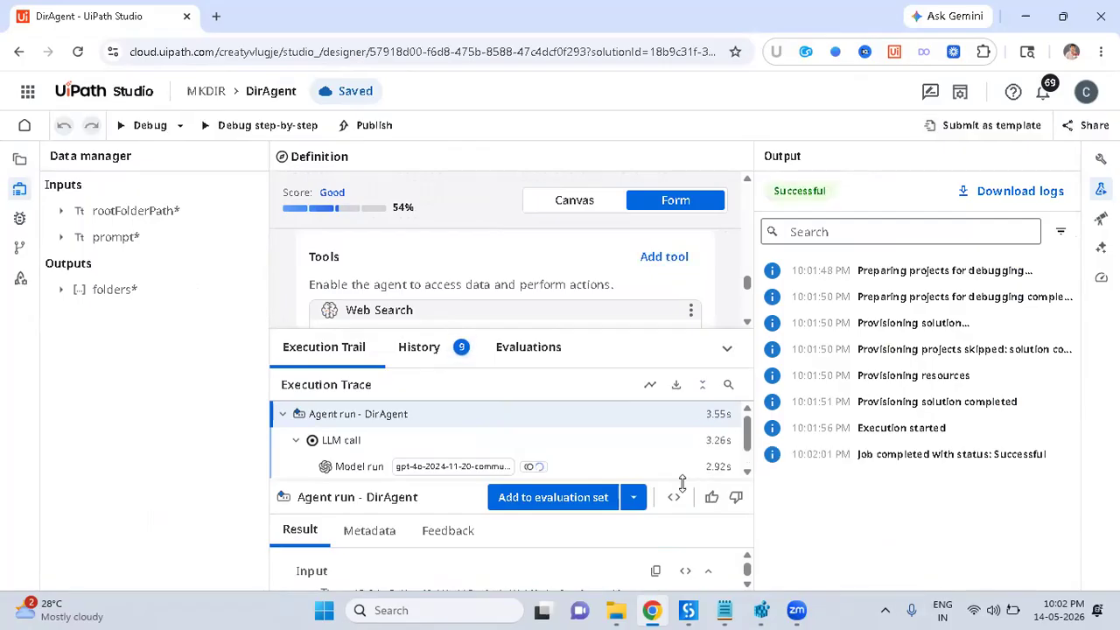
Enlarge the execution trail and examine the DirAgent run's input arguments and generated folders array
drag(449, 331, 450, 226)
scroll(418, 540, down, 3)
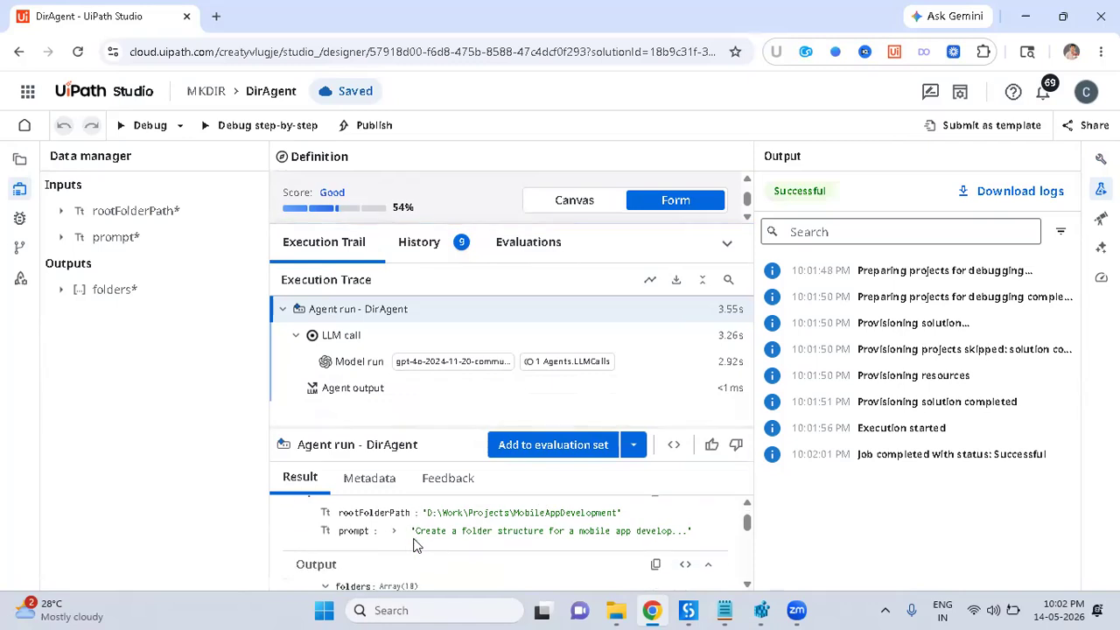
scroll(417, 546, down, 1)
scroll(416, 547, up, 1)
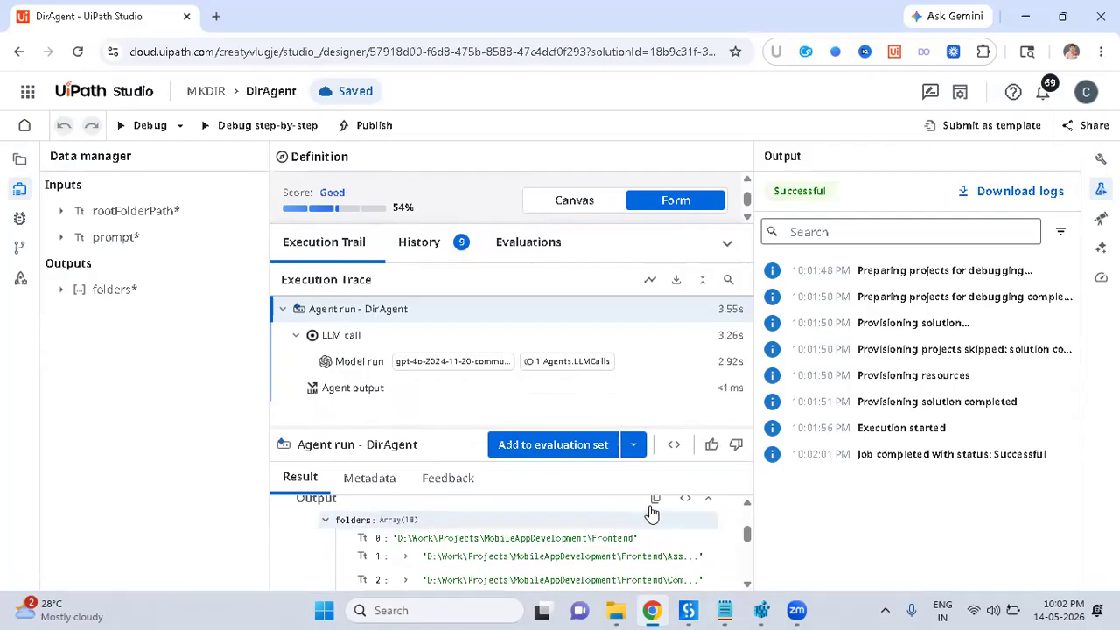
Copy the run's folders output into a new Notepad document and maximize its window
key(super+r)
key(Return)
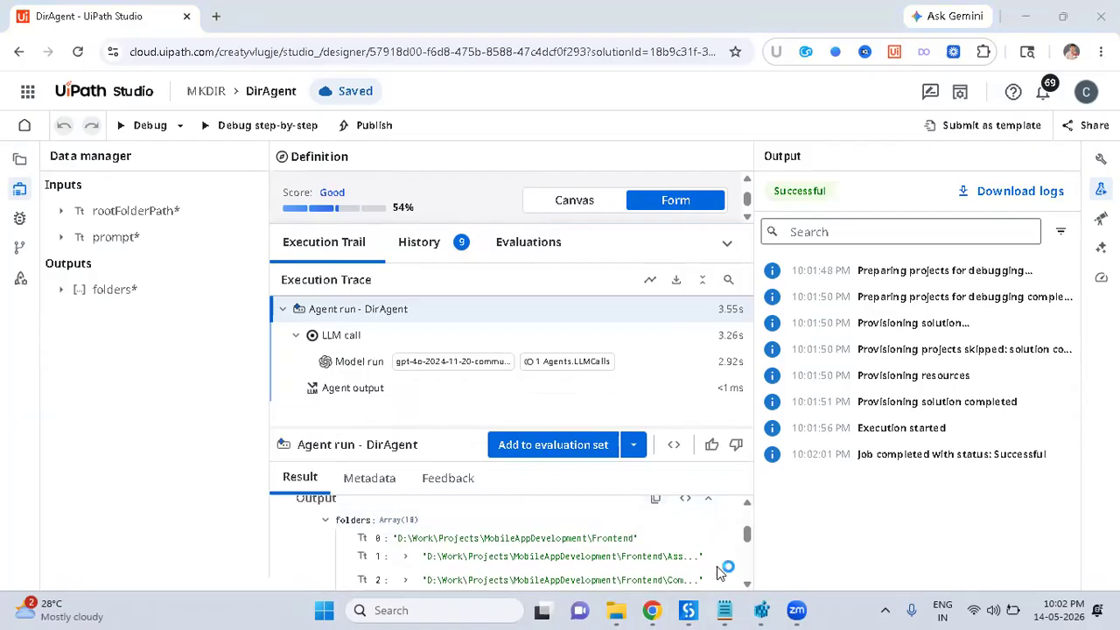
key(super+r)
text(notepad)
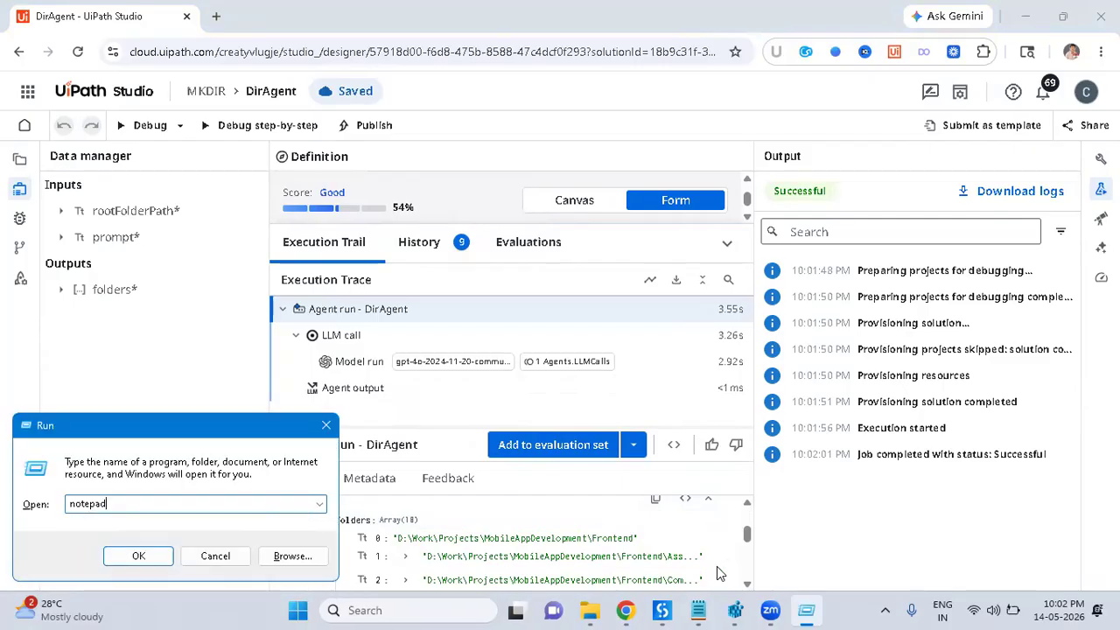
key(Return)
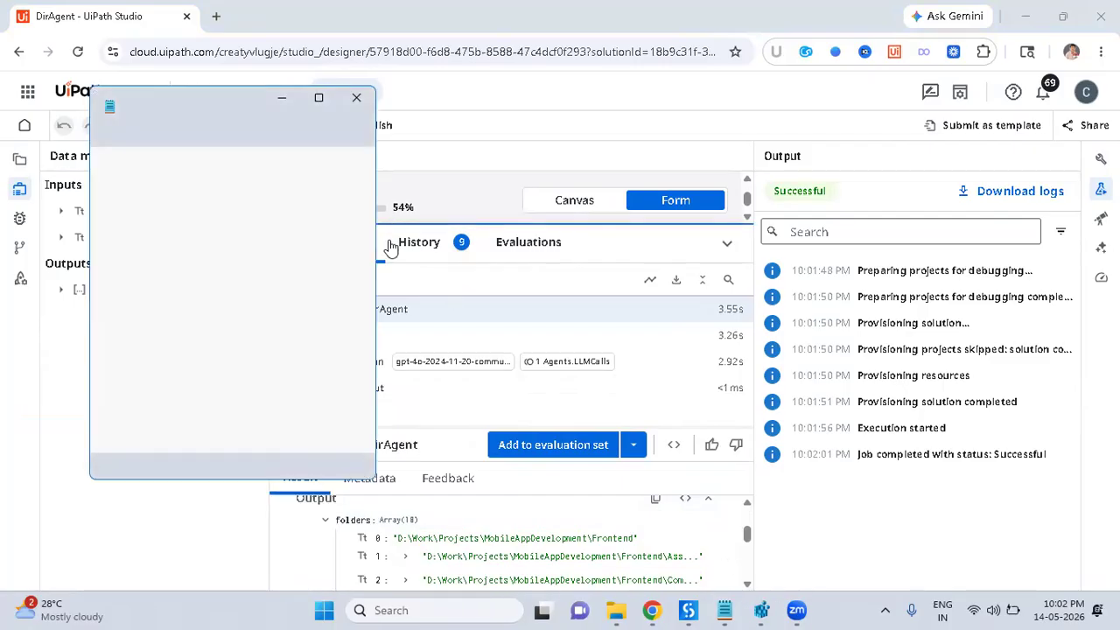
key(ctrl+v)
click(320, 101)
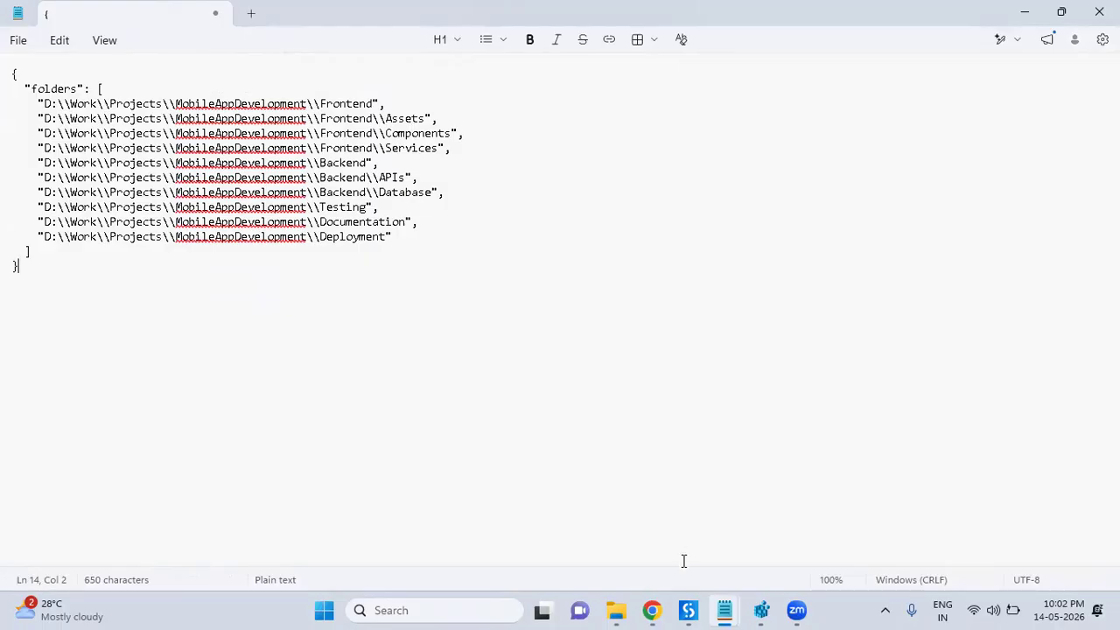
Switch to the AI_CreateFolders project in UiPath Studio and examine the Smart Paste click trigger and the PowerShell prompt form script
click(689, 610)
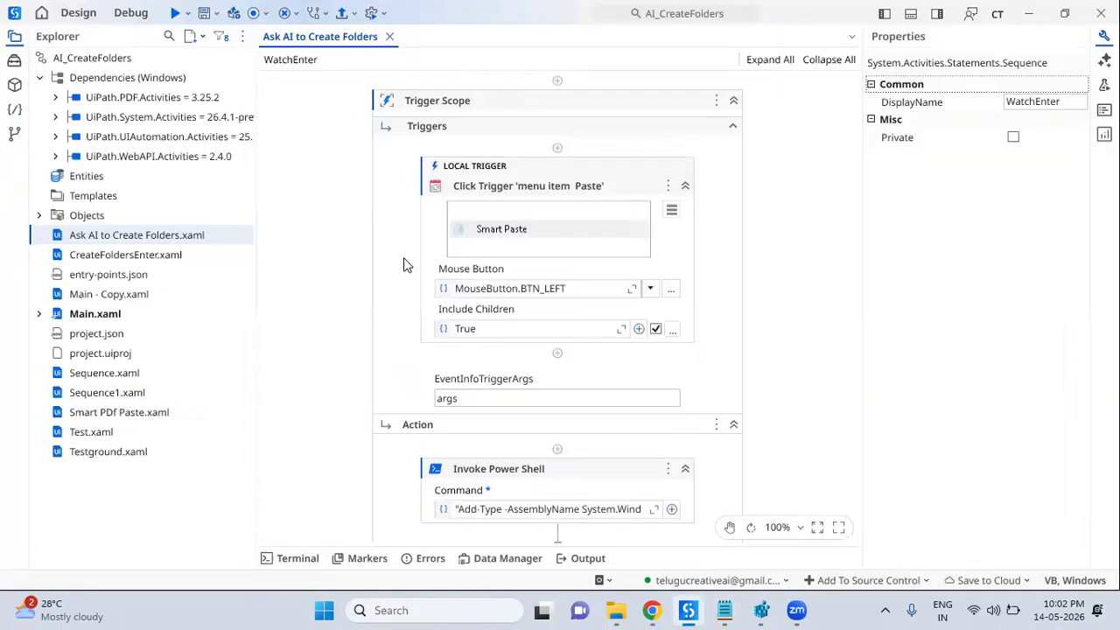
click(438, 186)
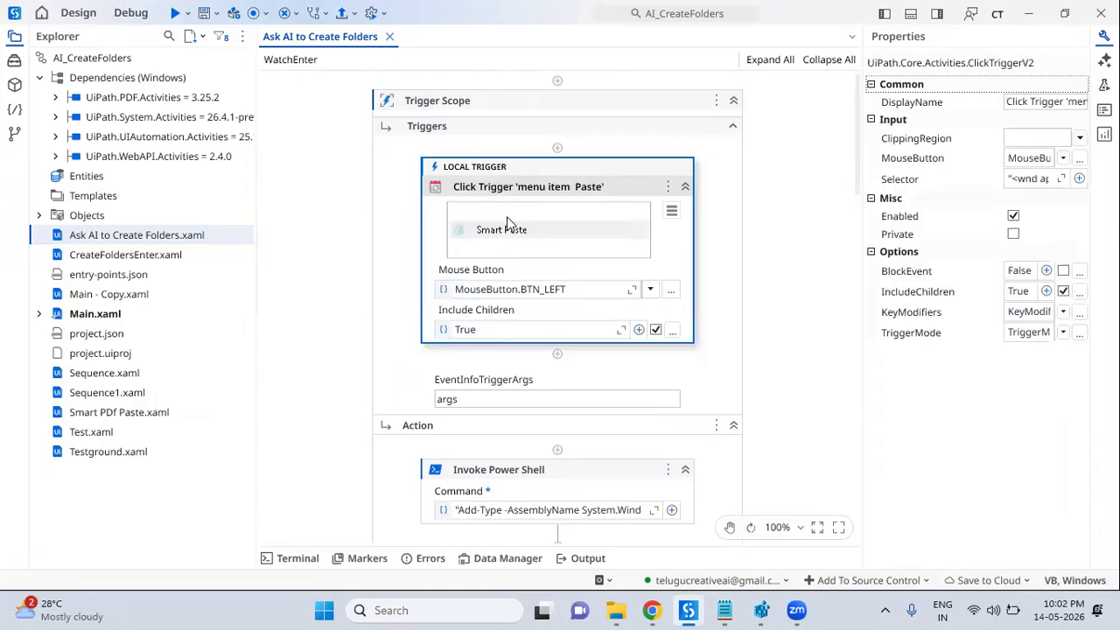
scroll(481, 367, down, 4)
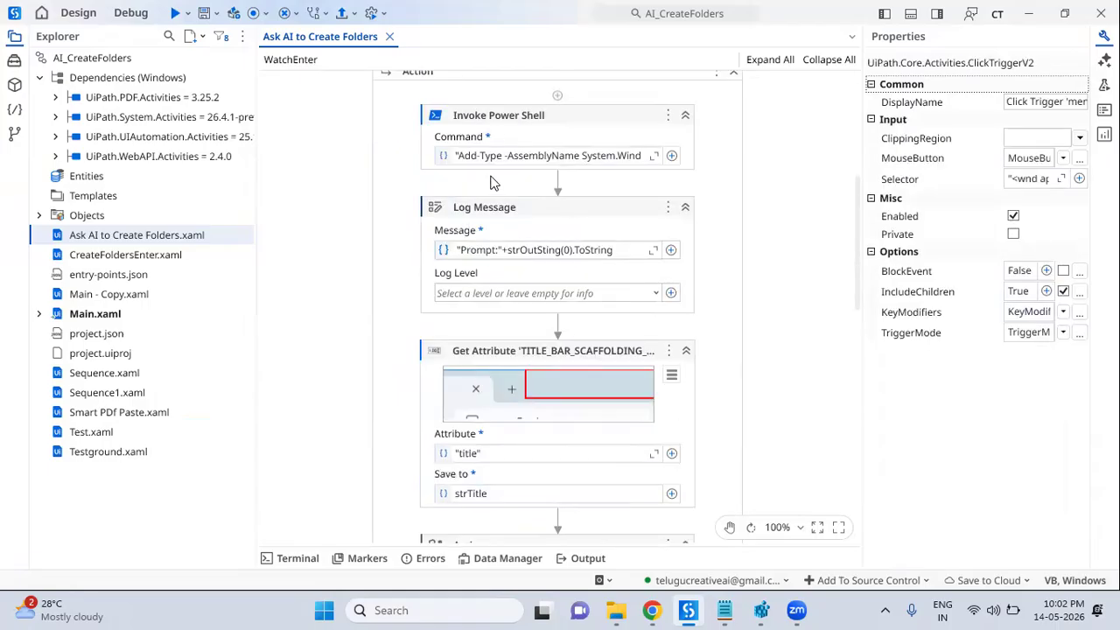
click(492, 136)
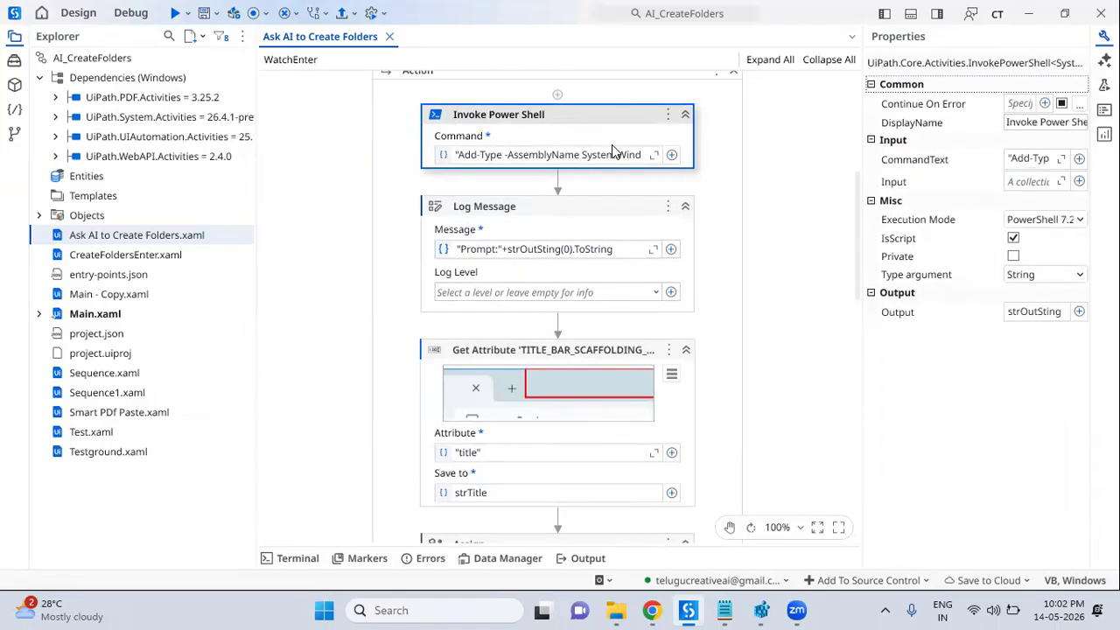
click(652, 156)
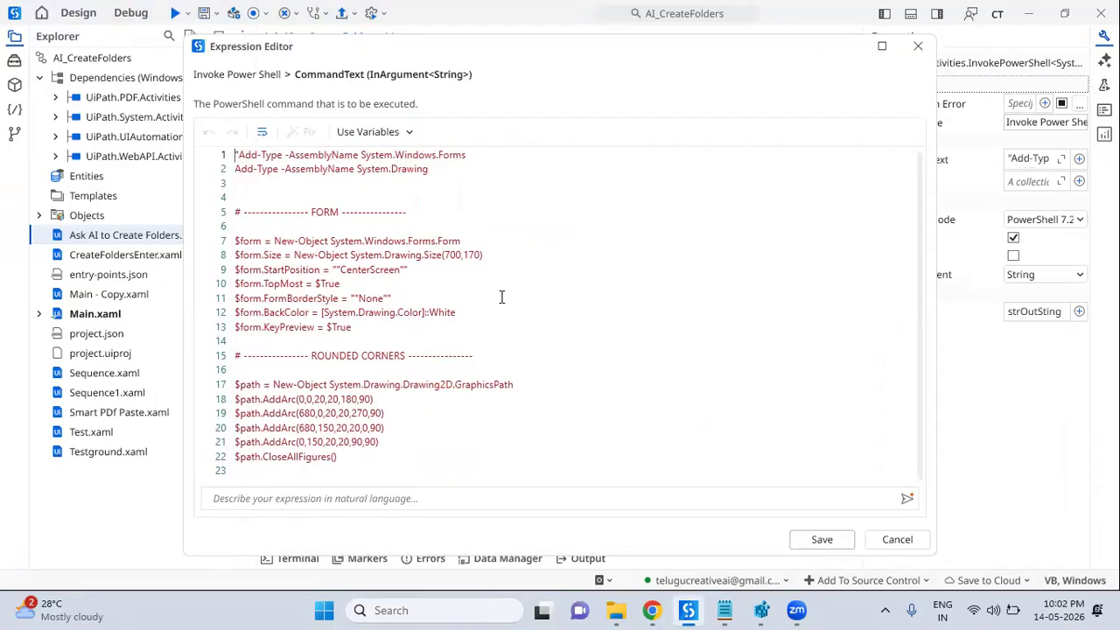
scroll(502, 298, down, 10)
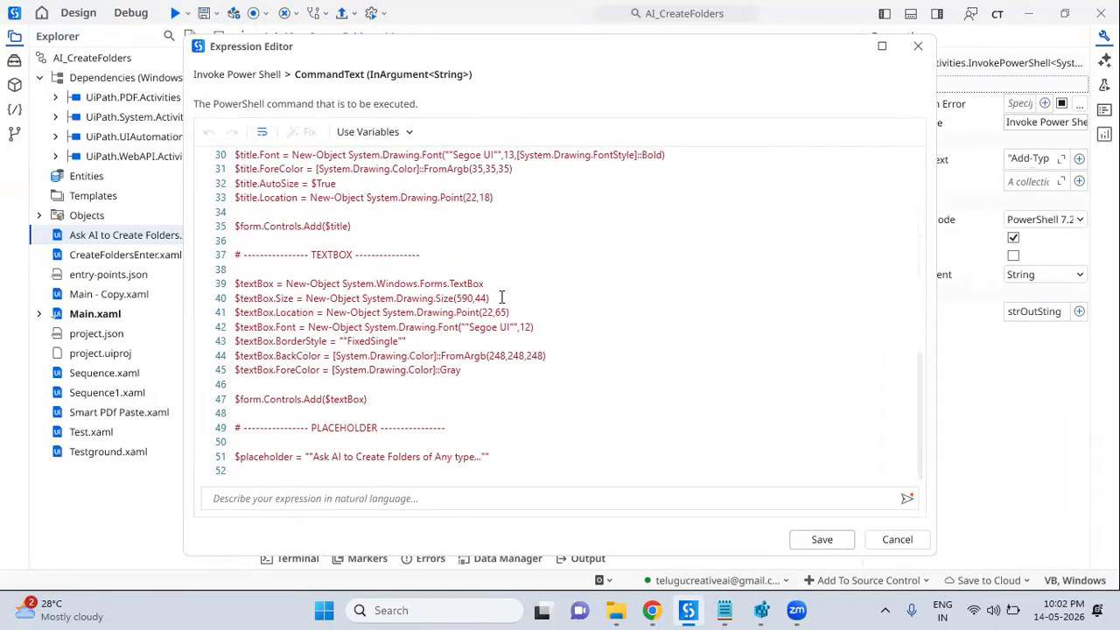
scroll(501, 298, down, 15)
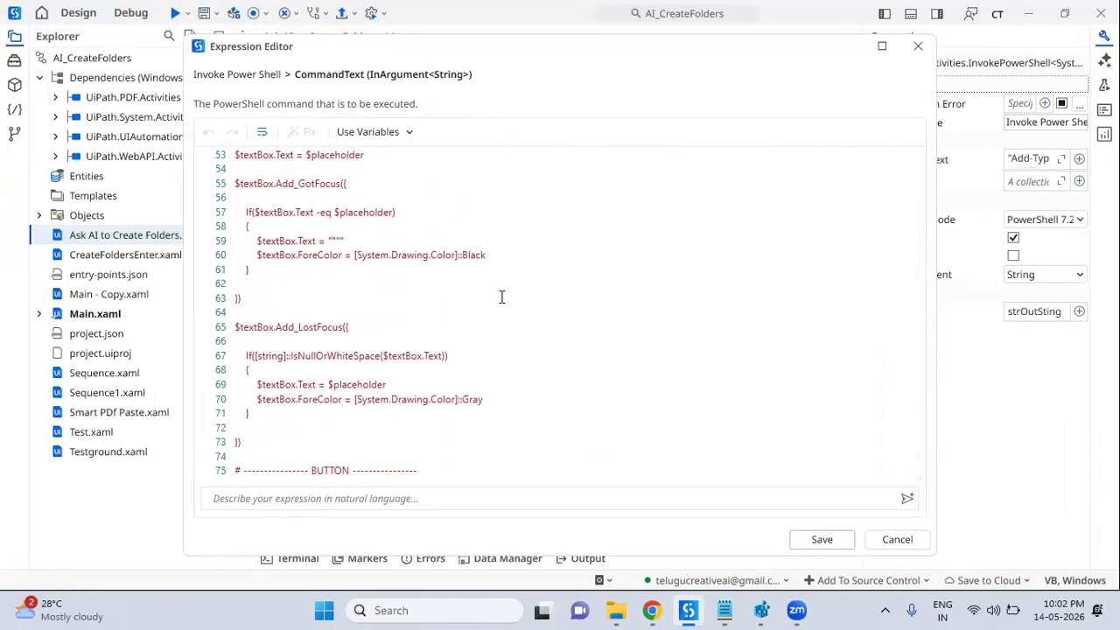
click(897, 540)
Inspect the Log Message and Get Attribute activities, and bring up the Report folder window in File Explorer to check its title
click(591, 232)
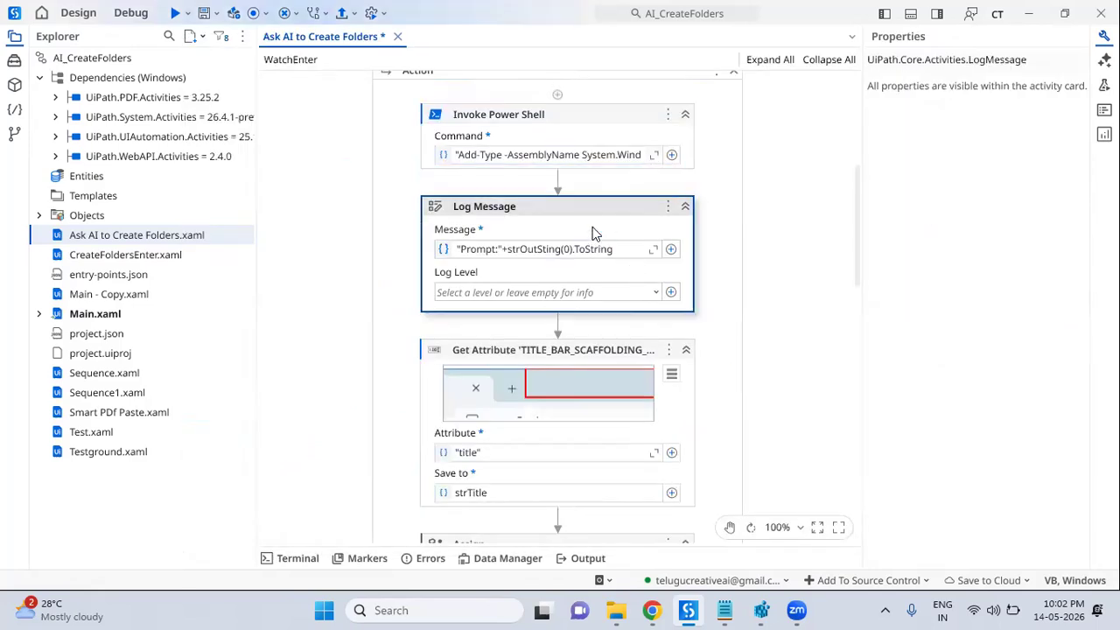
click(577, 351)
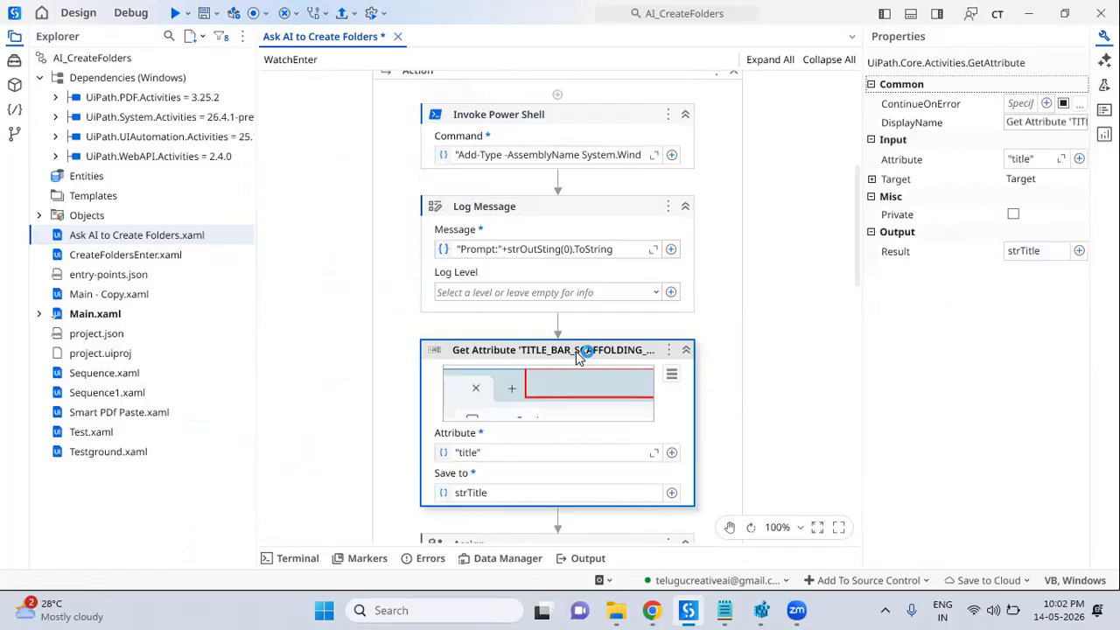
click(616, 610)
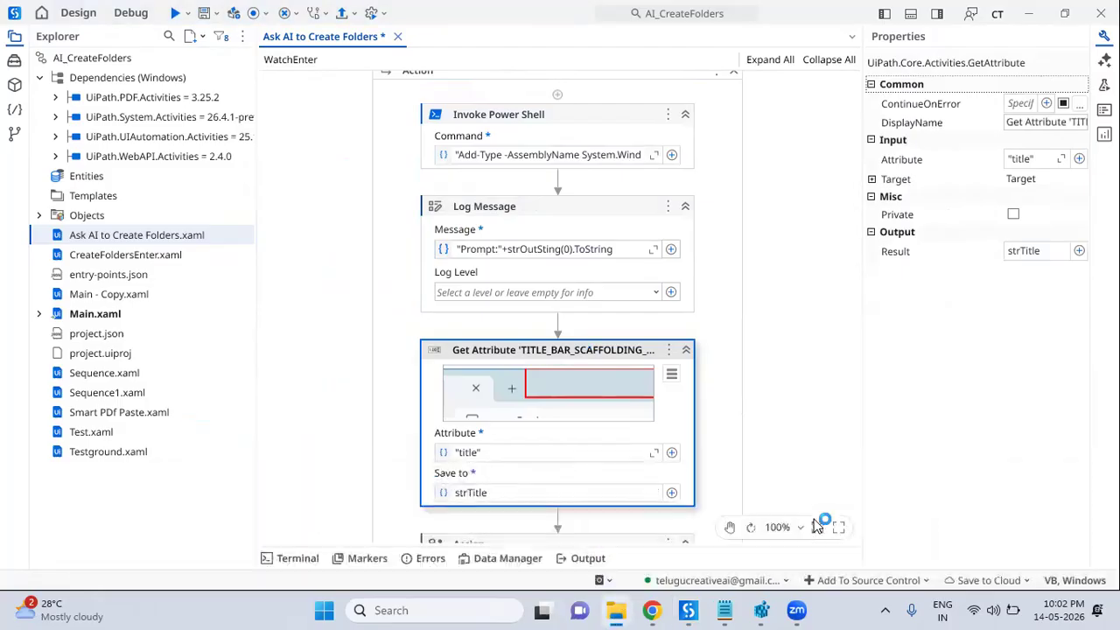
click(818, 524)
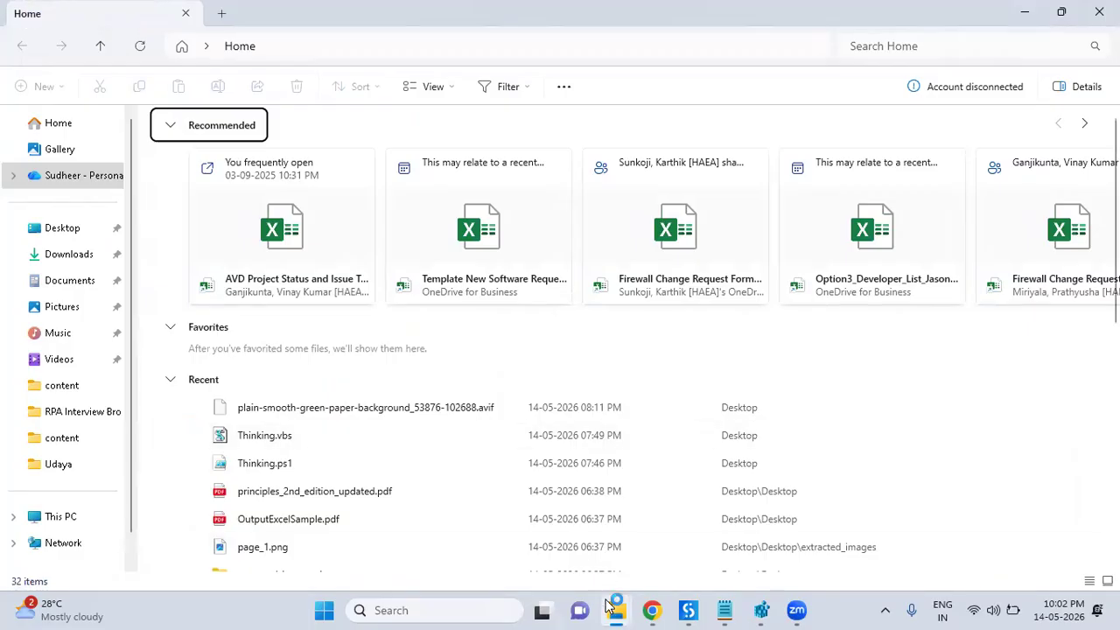
mouse_move(616, 610)
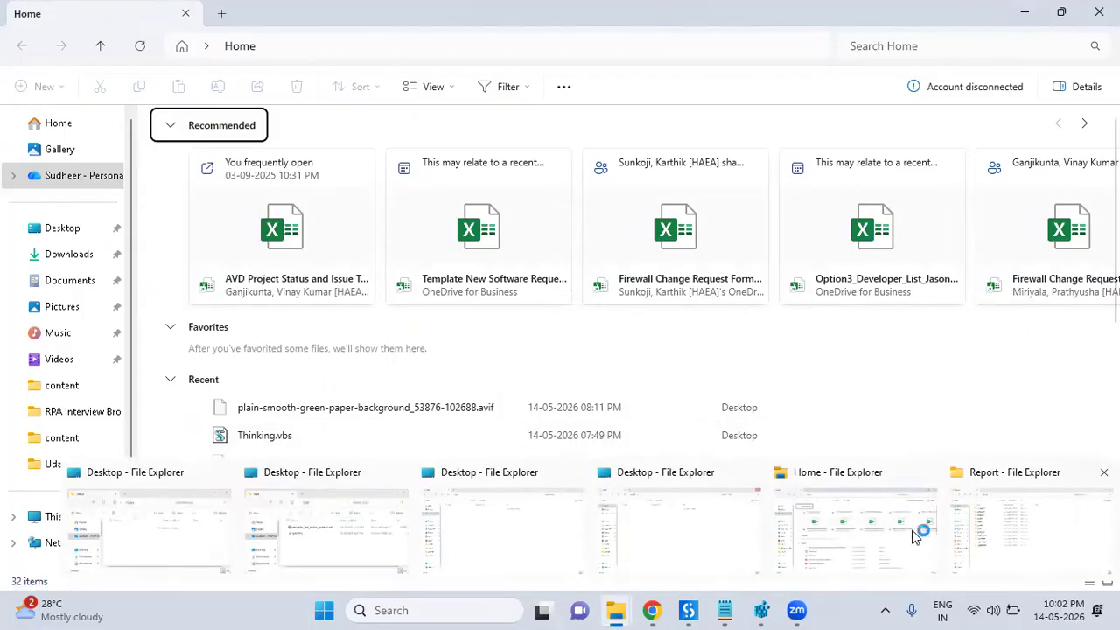
click(976, 525)
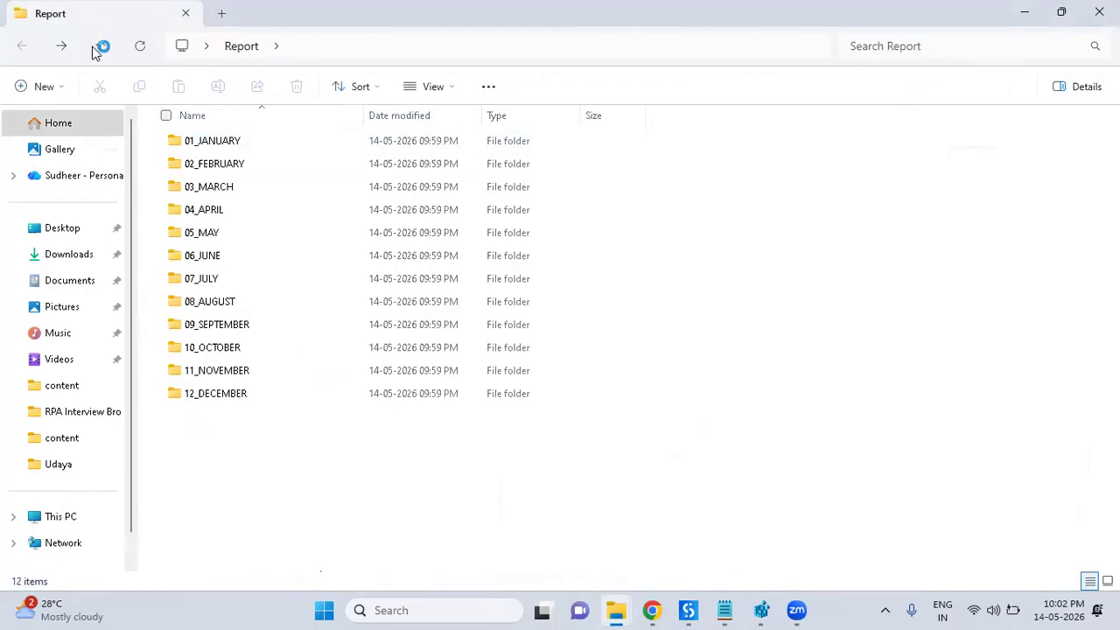
Return to the AI_CreateFolders workflow and examine the Assign activity and the PowerShell command that retrieves all open folder paths
mouse_move(688, 610)
click(670, 549)
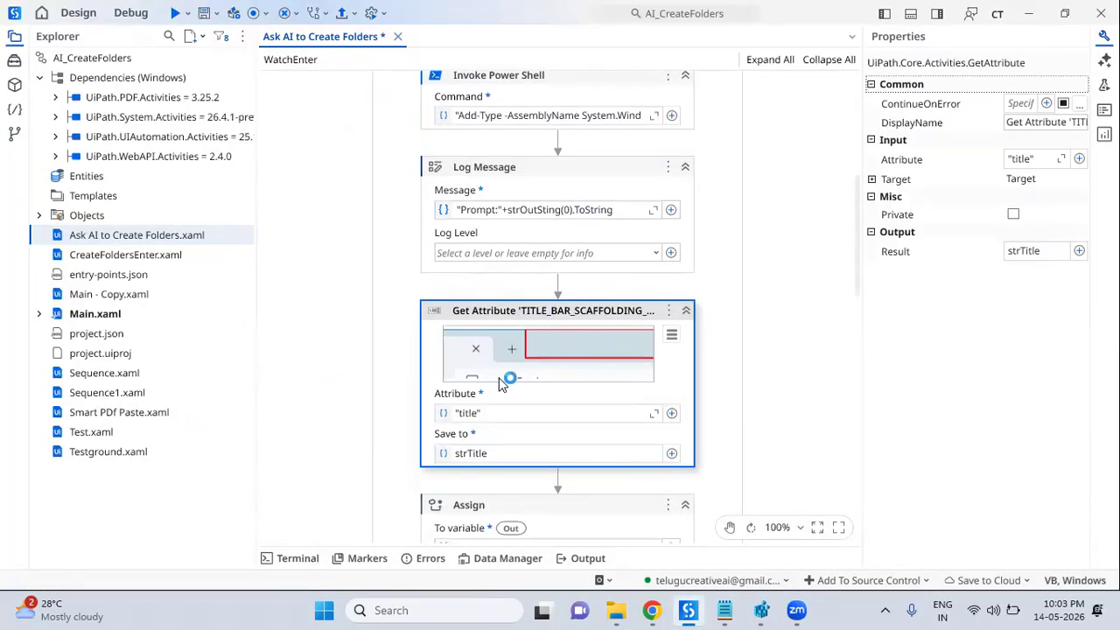
click(470, 501)
scroll(470, 503, down, 8)
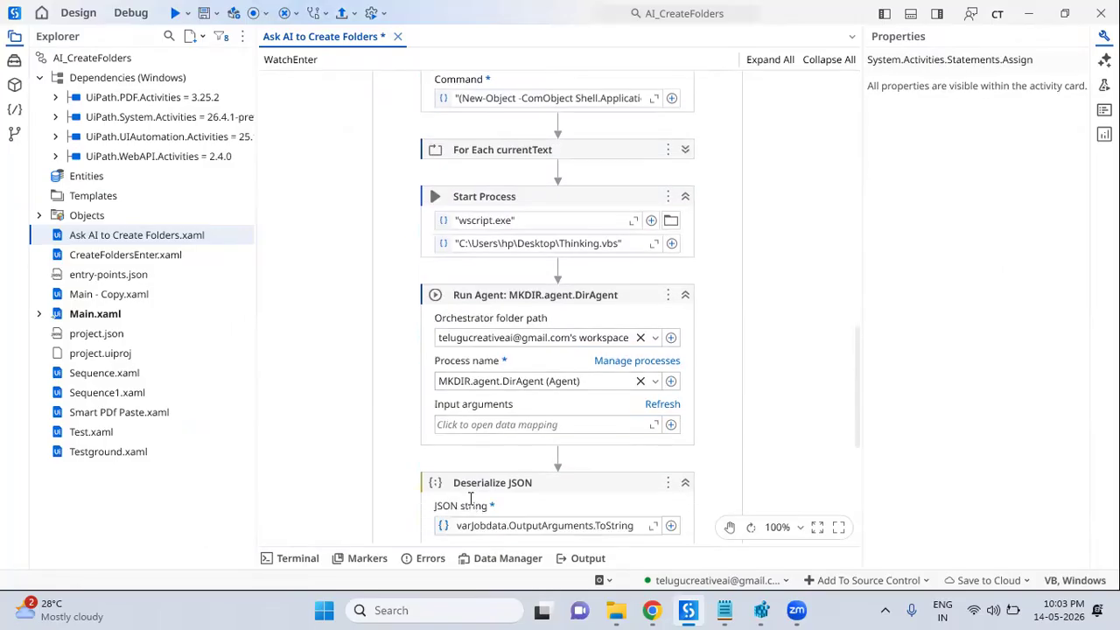
scroll(469, 500, up, 3)
click(510, 317)
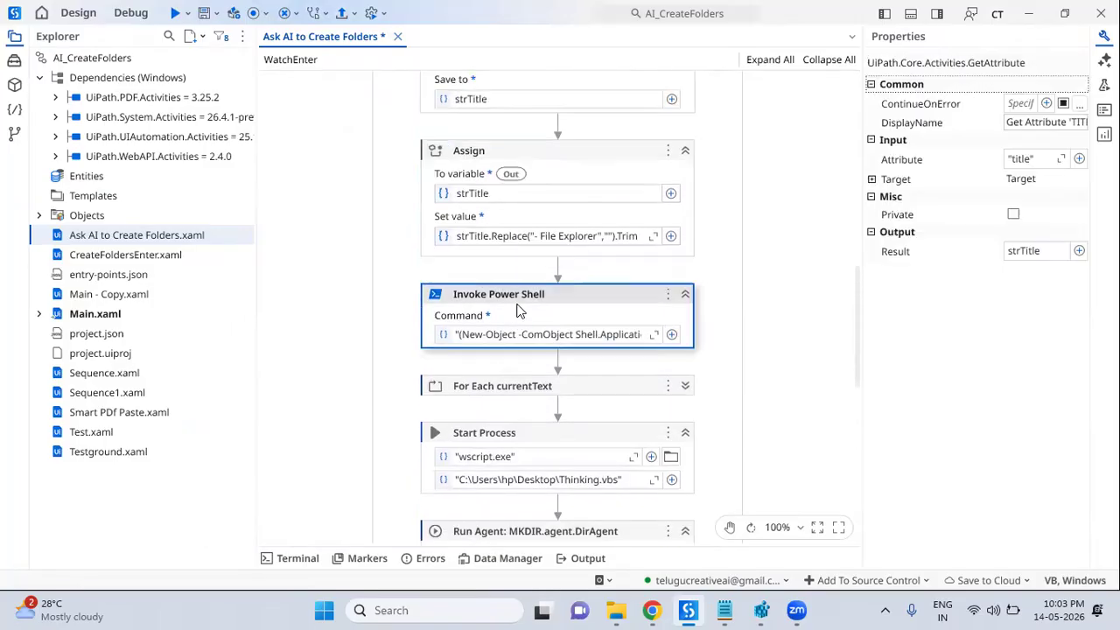
click(654, 334)
drag(240, 155, 754, 188)
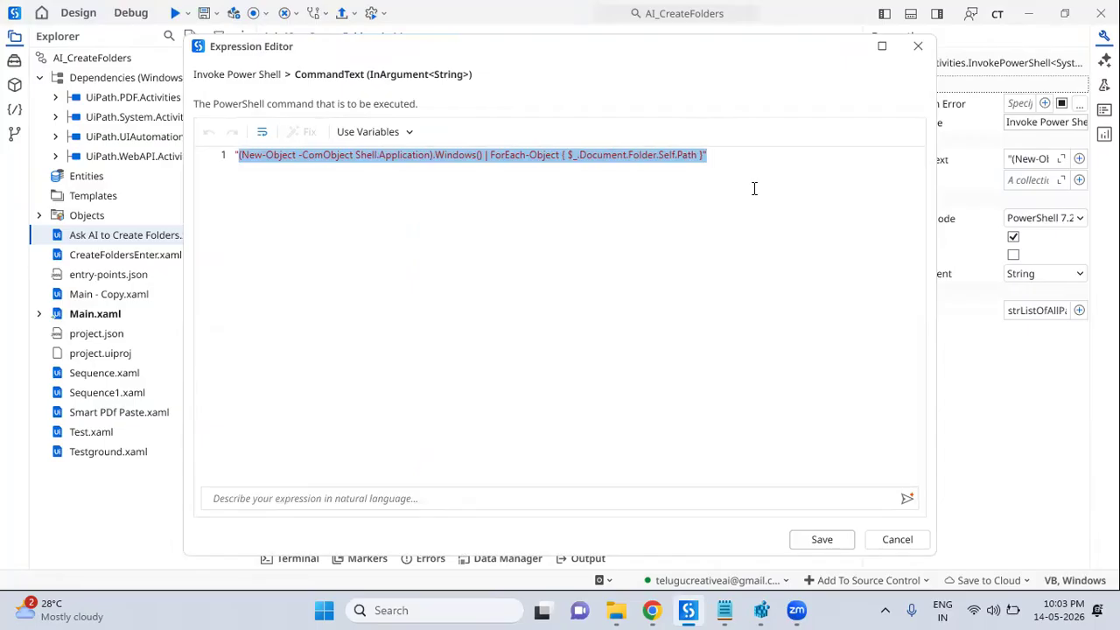
click(896, 542)
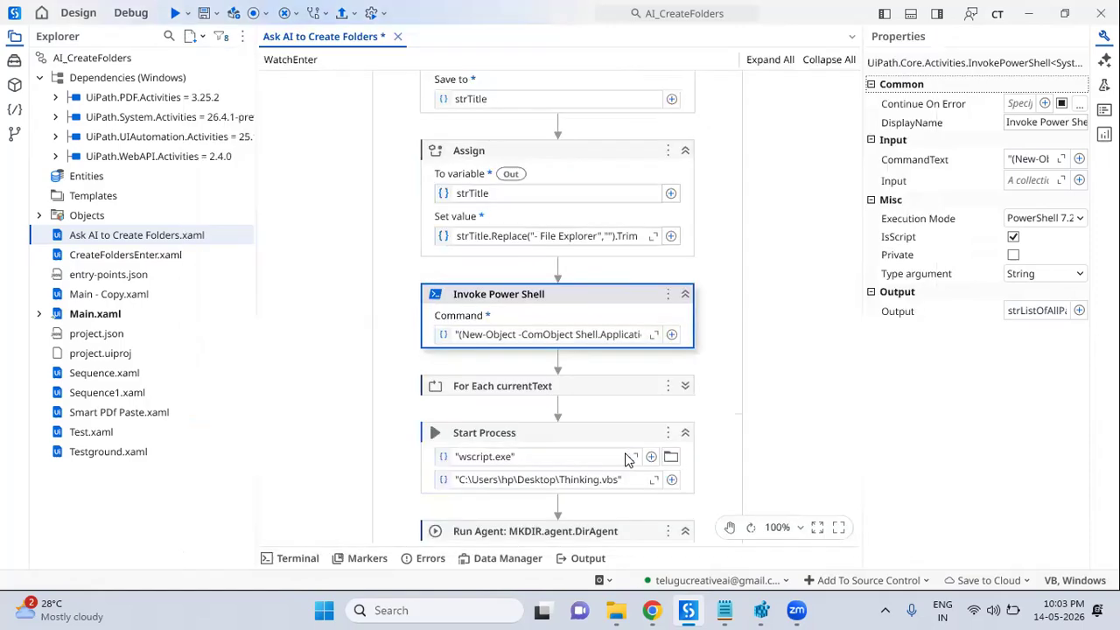
Expand the For Each currentText loop and examine how the Get Attribute, Assign and Invoke Power Shell activities feed it
click(687, 387)
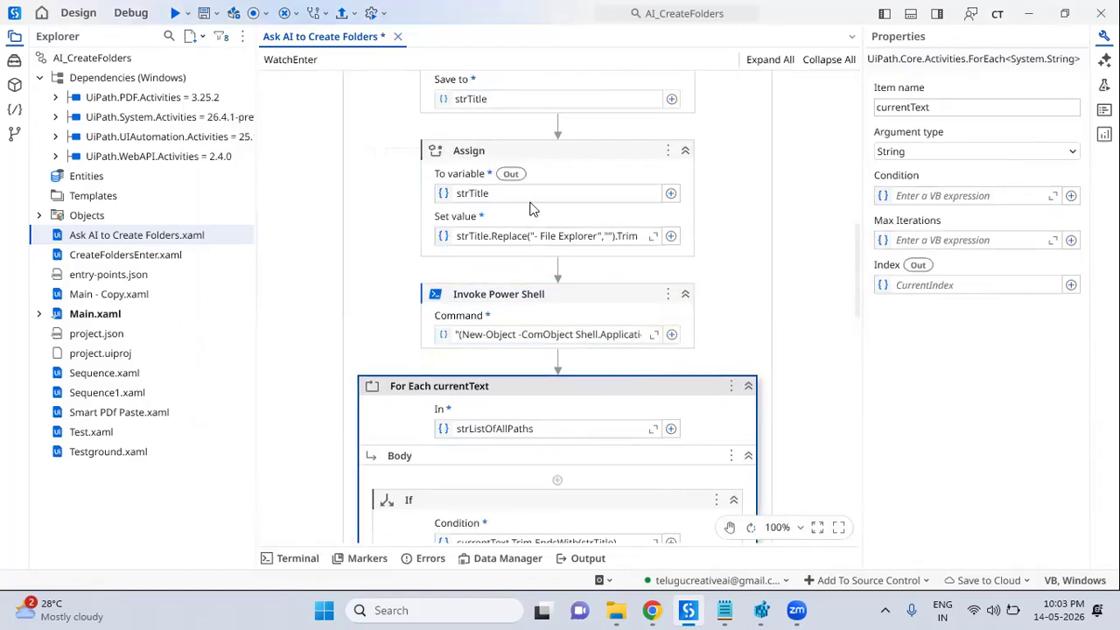
click(595, 154)
click(688, 106)
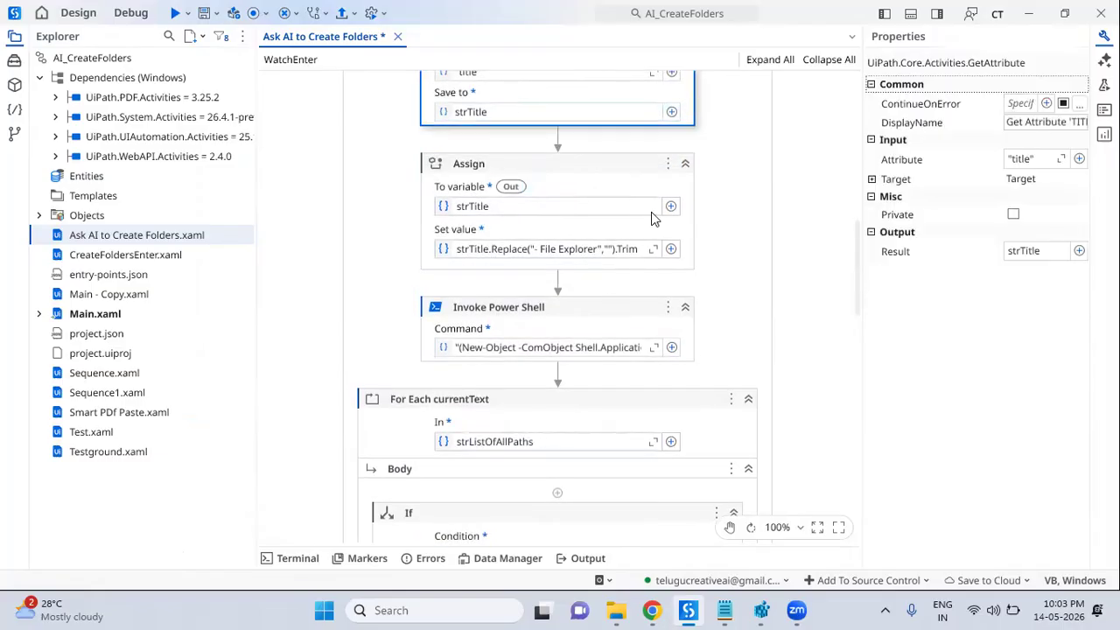
click(564, 309)
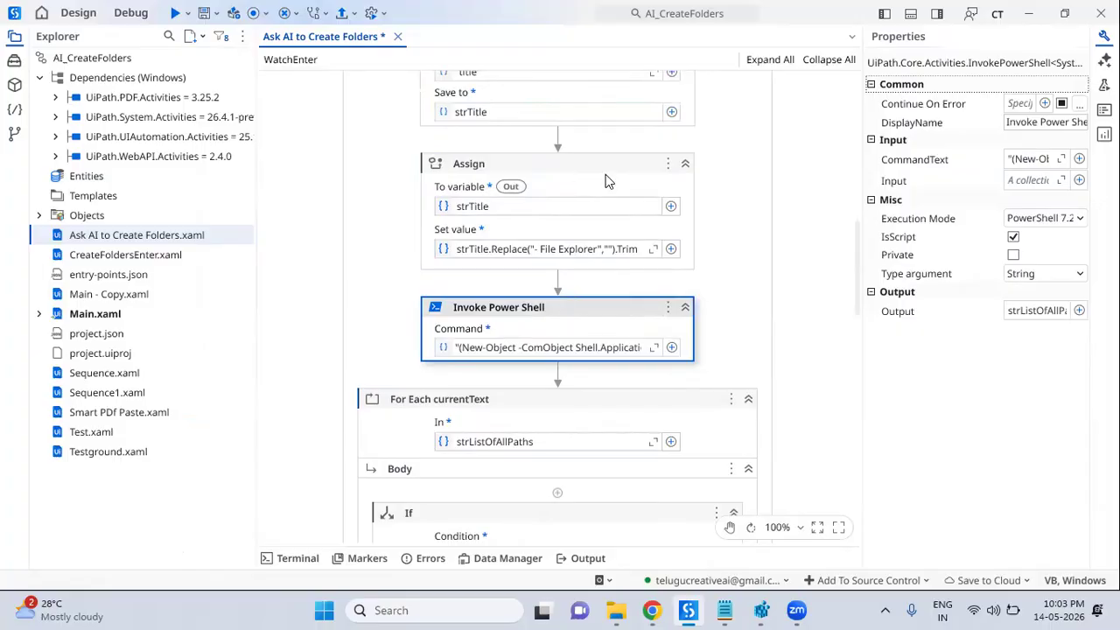
click(456, 412)
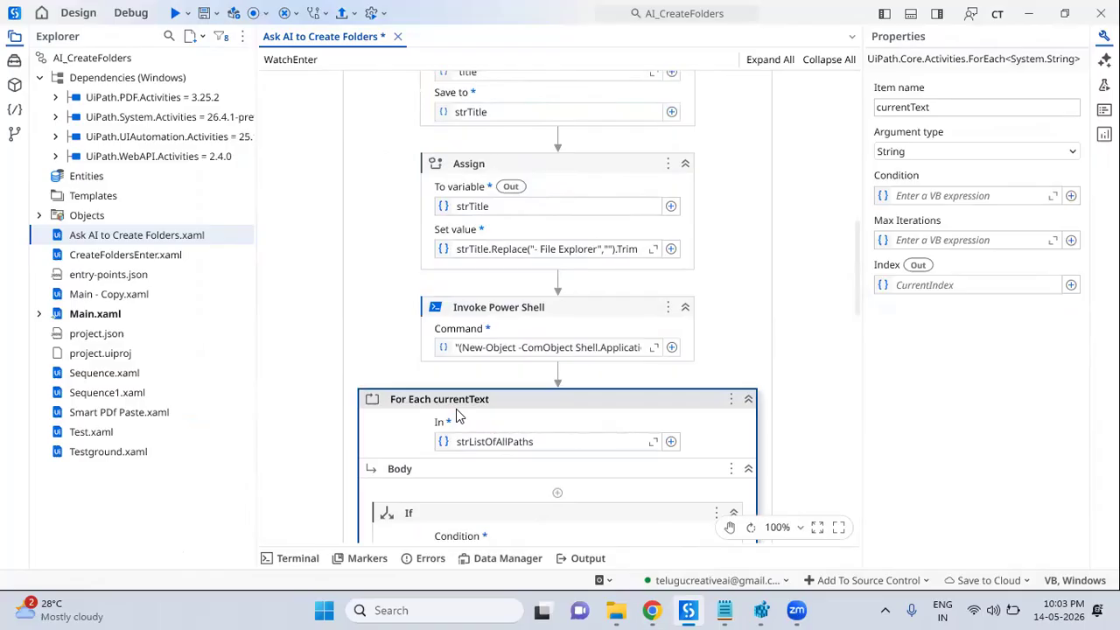
Bring up the Report folder window in File Explorer to check its title, and return to the workflow in UiPath Studio
mouse_move(617, 610)
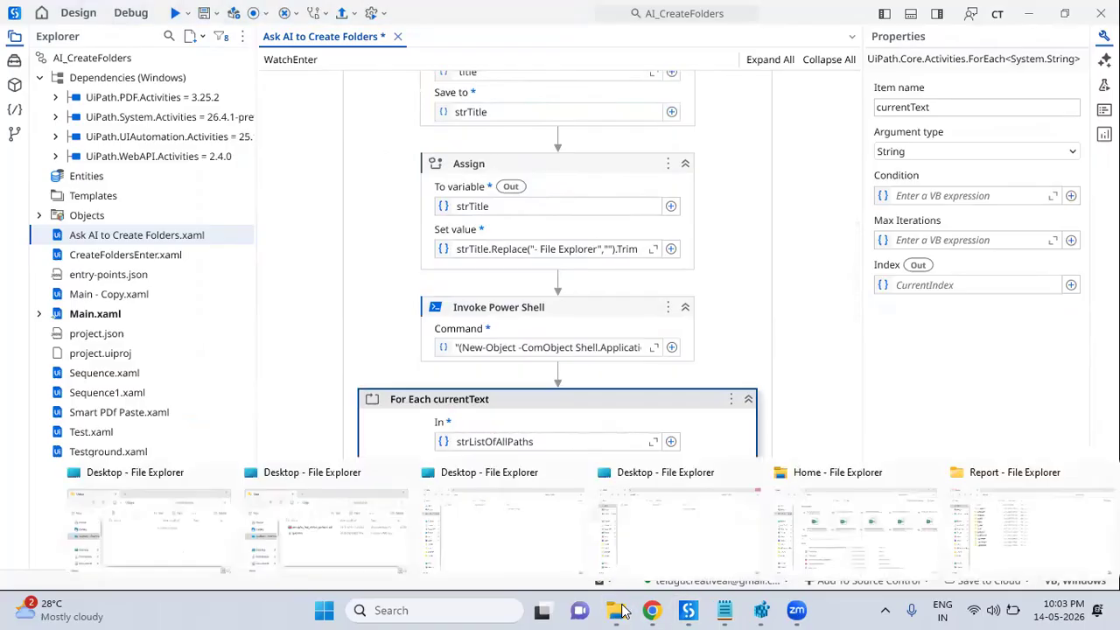
click(992, 504)
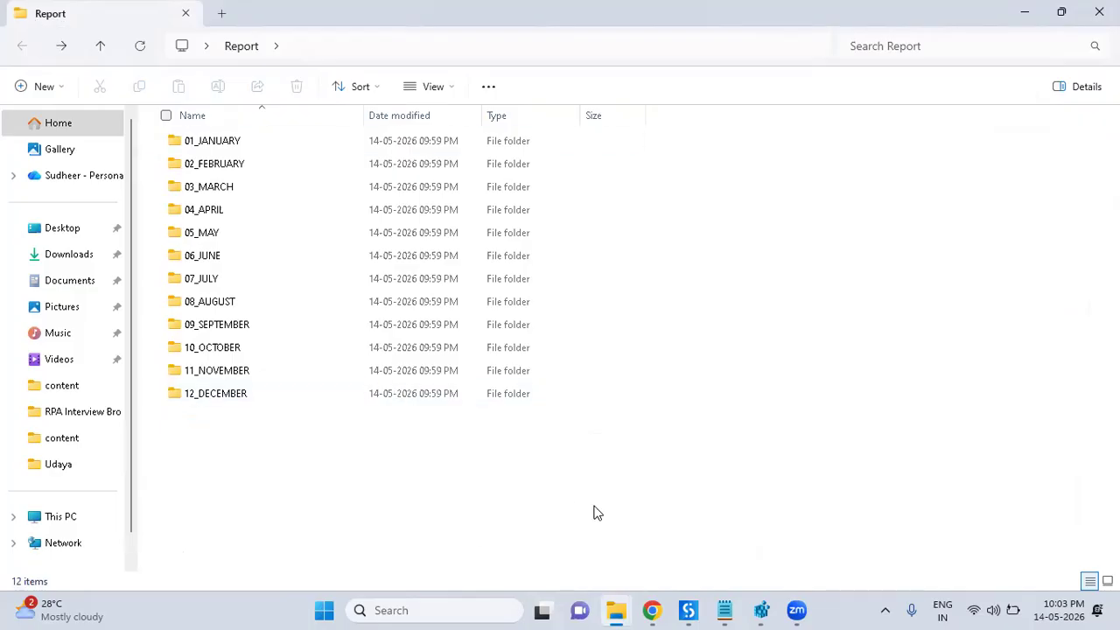
click(688, 610)
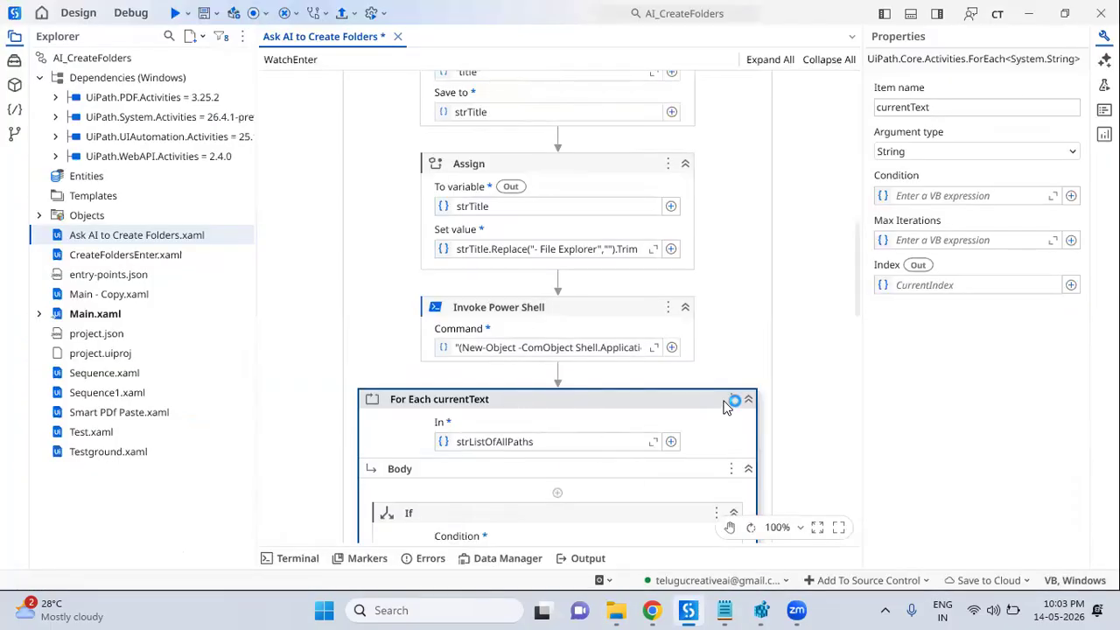
Examine the If condition and the strTitle Assign inside the For Each currentText loop, and collapse the loop
scroll(732, 400, down, 5)
click(561, 206)
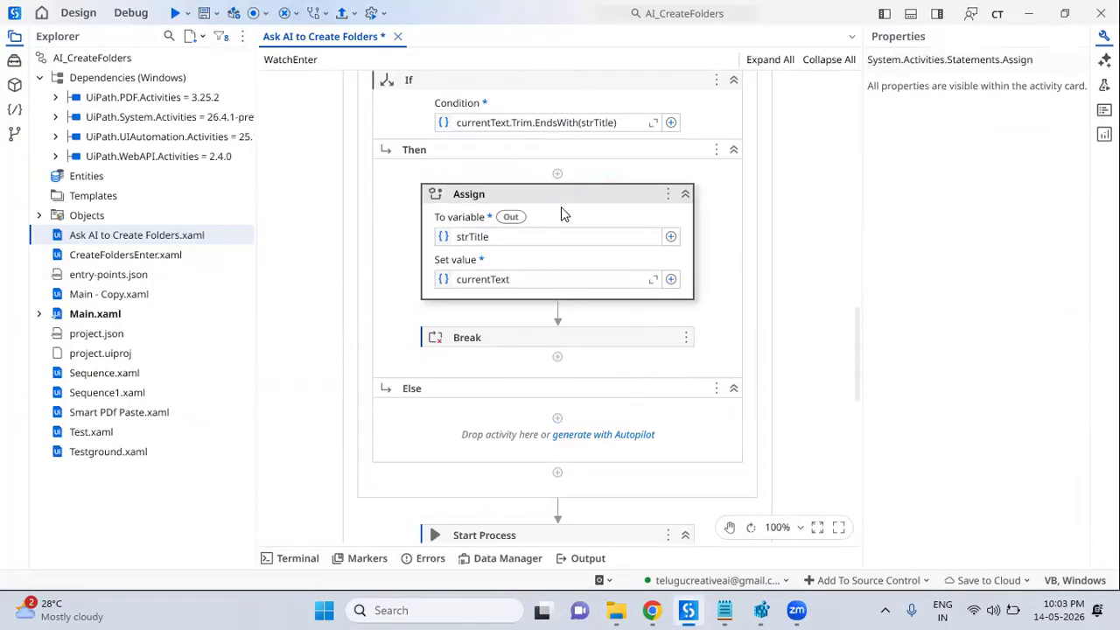
scroll(548, 347, up, 5)
scroll(545, 349, up, 5)
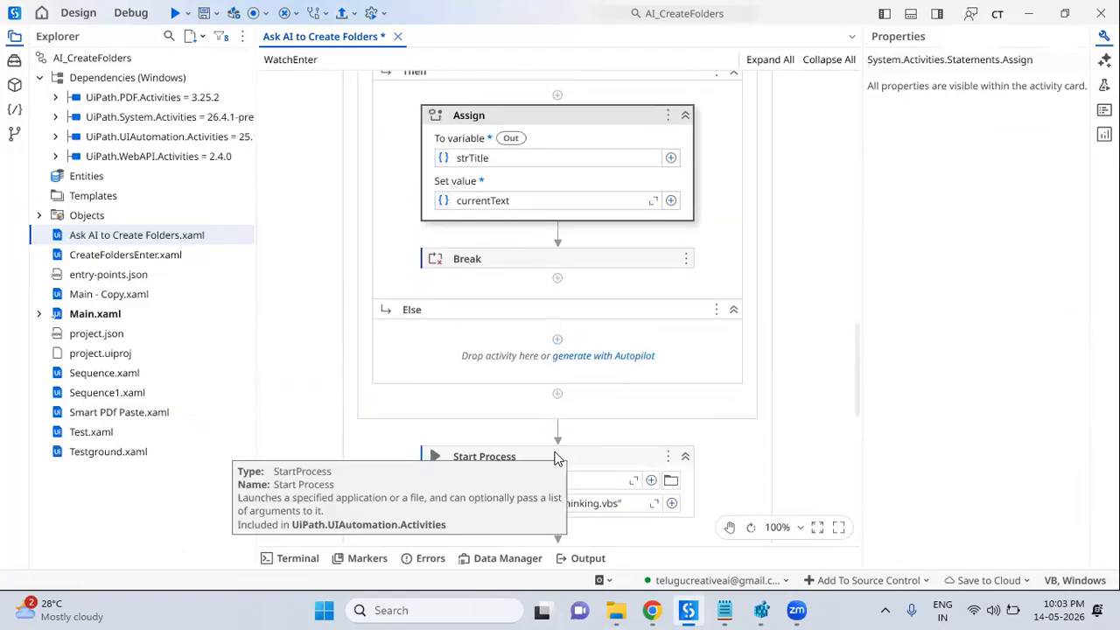
click(720, 197)
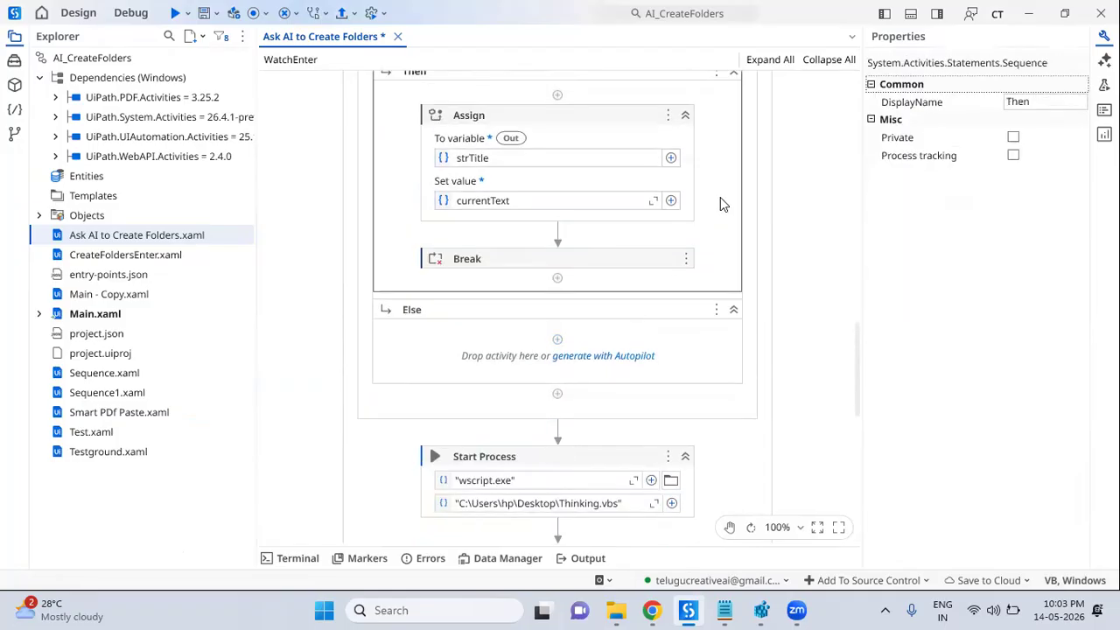
scroll(720, 197, up, 4)
click(749, 204)
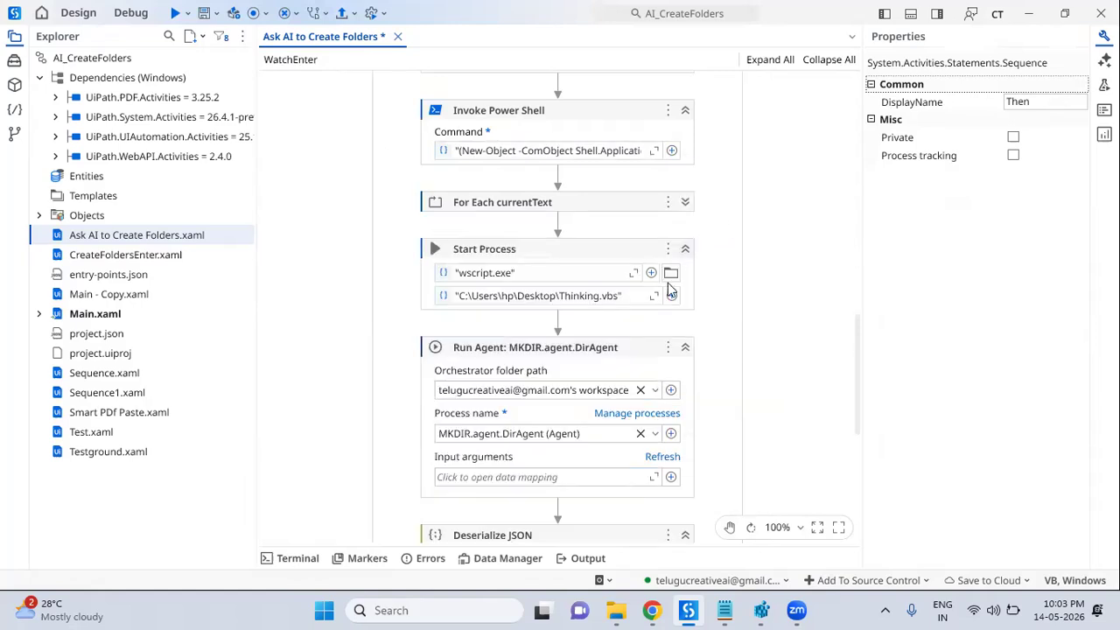
Inspect the Start Process activity, and open the desktop script Thinking.ps1 in Notepad
click(567, 270)
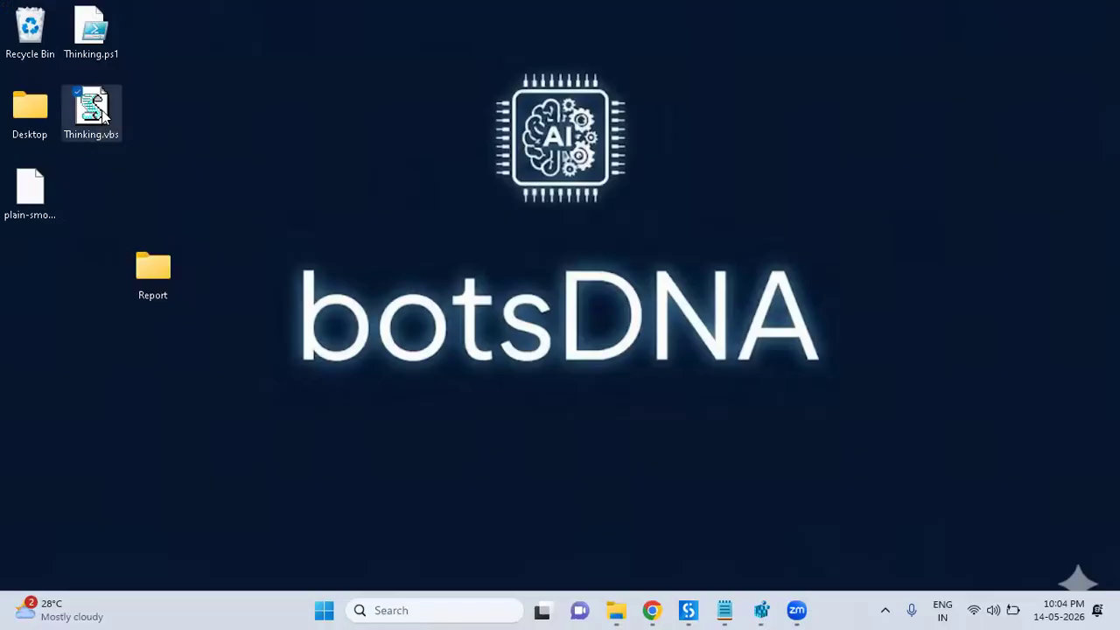
right_click(101, 109)
click(94, 37)
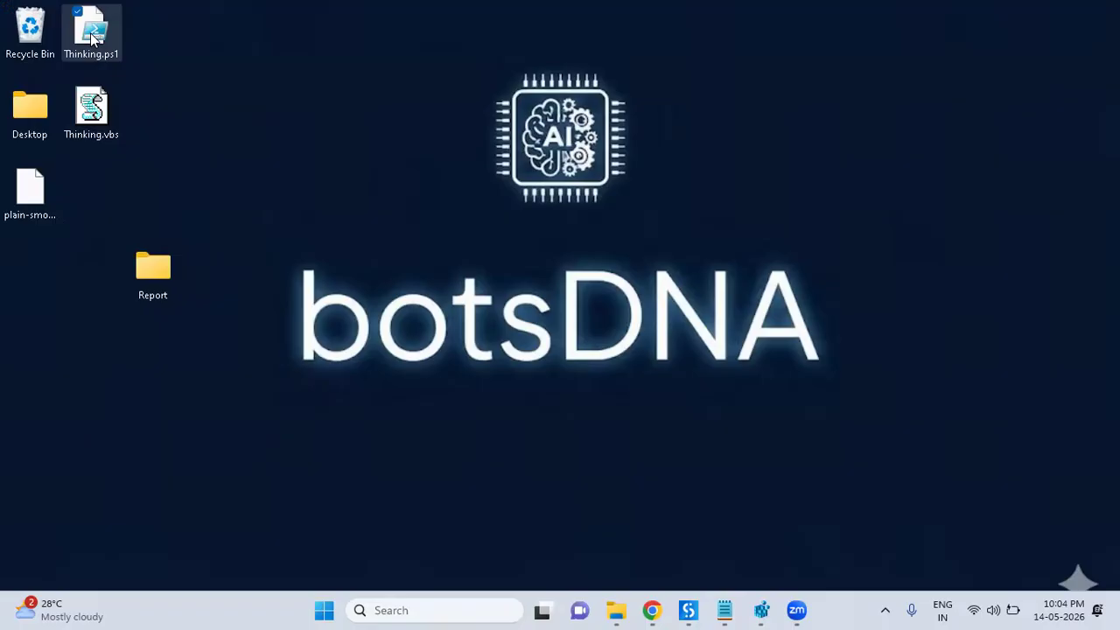
right_click(92, 37)
mouse_move(313, 114)
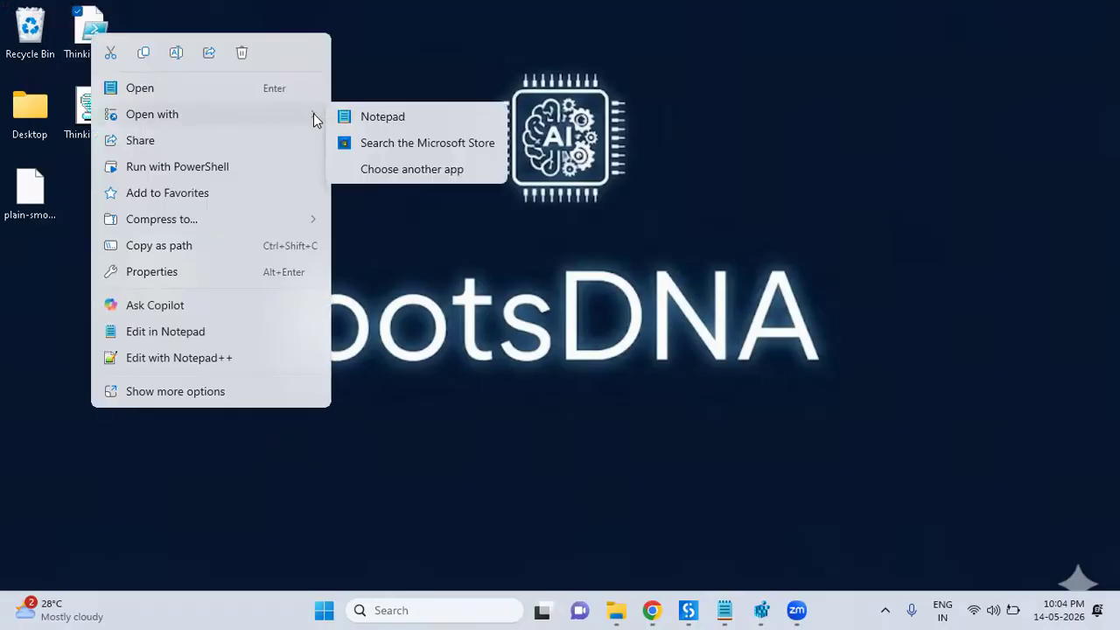
click(362, 114)
Examine the timer code in Thinking.ps1 that animates the "Thinking" label text with dots
scroll(401, 319, down, 15)
scroll(401, 319, up, 4)
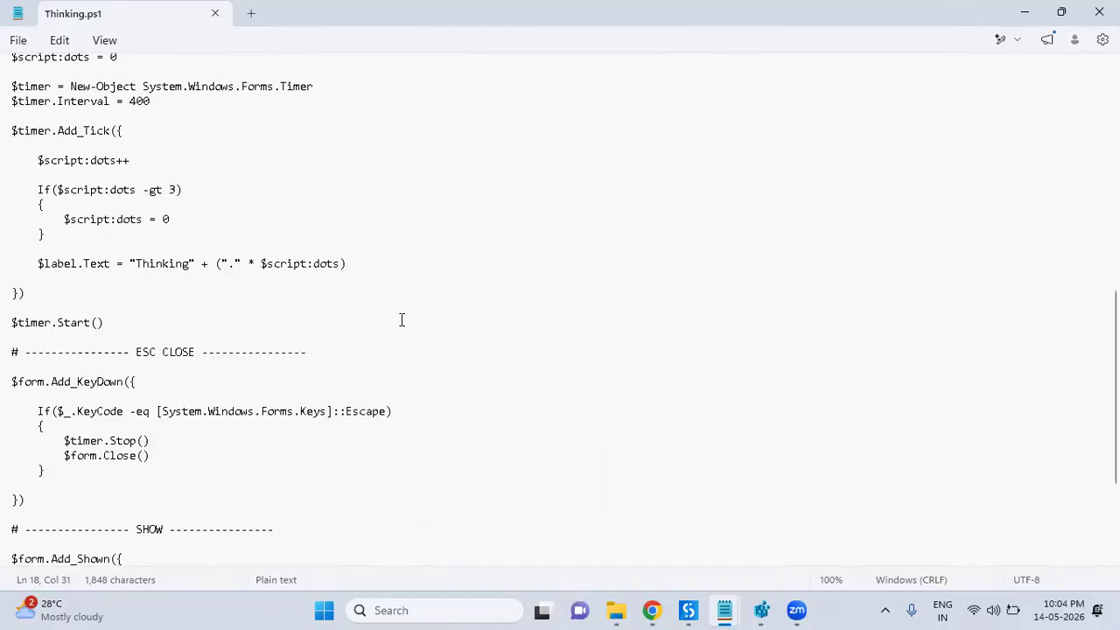
drag(130, 264, 204, 264)
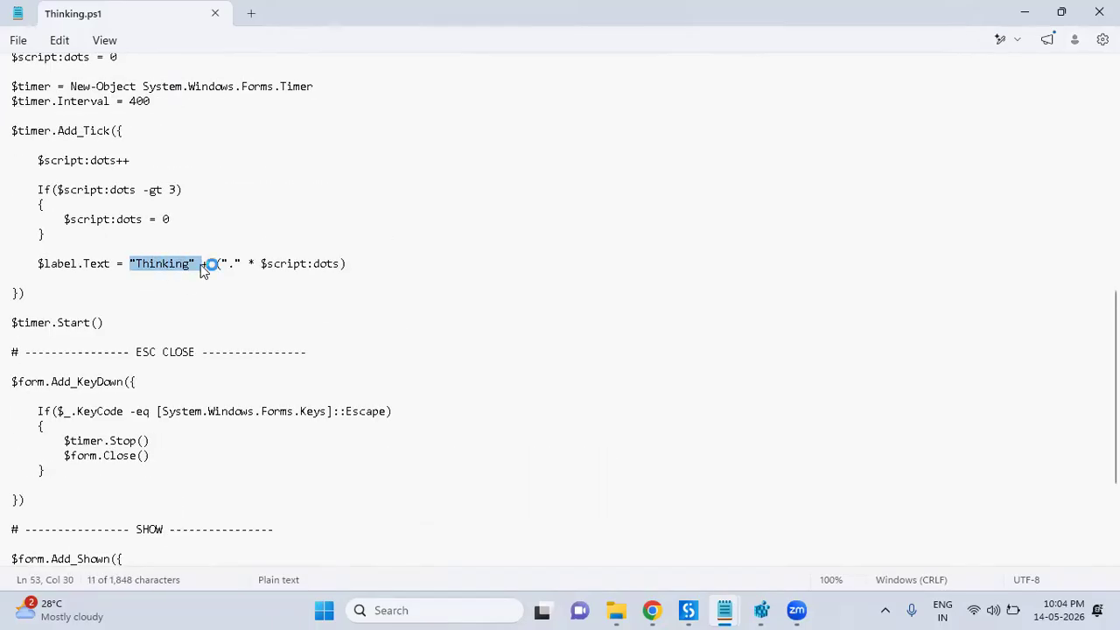
scroll(200, 271, up, 1)
scroll(200, 265, up, 2)
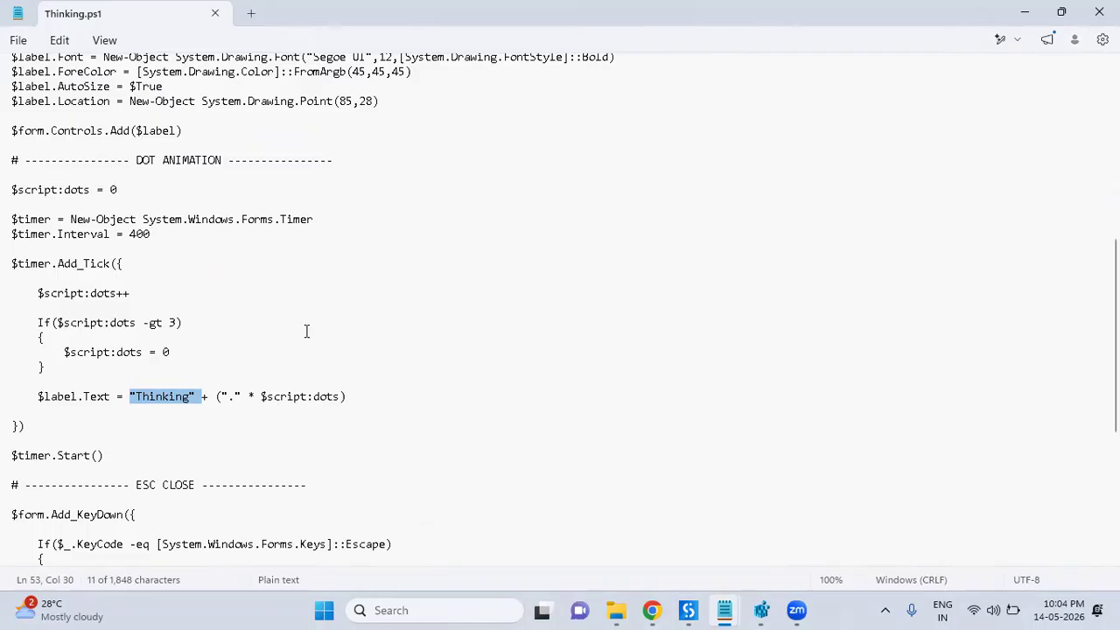
Inspect the Run Agent activity in UiPath Studio, and switch to Chrome to view DirAgent's inputs, outputs and project files
click(689, 610)
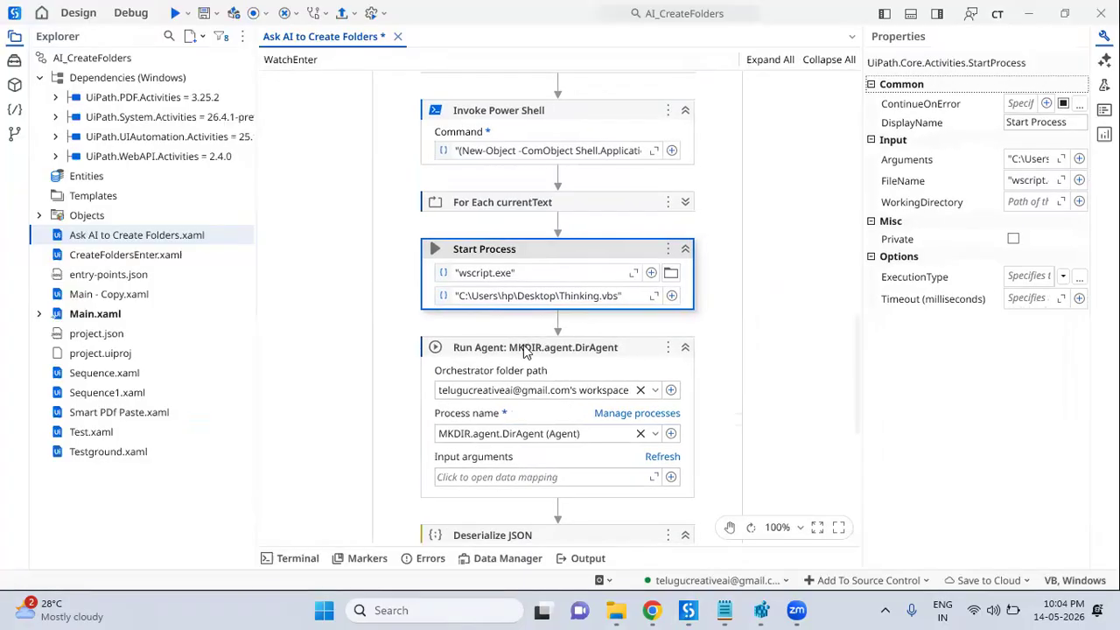
click(556, 424)
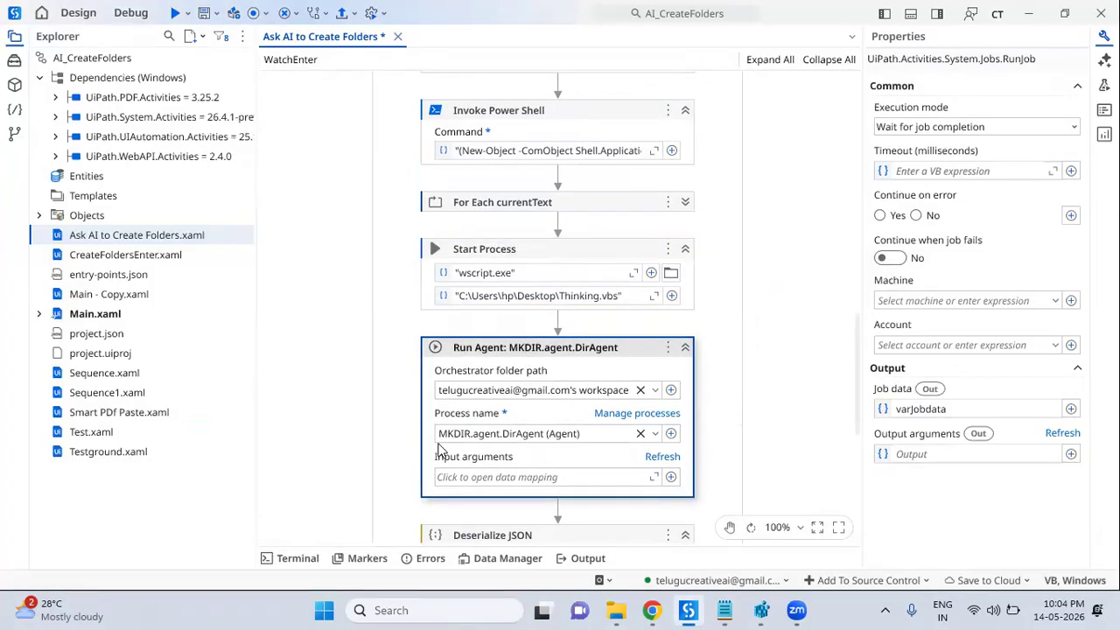
click(652, 610)
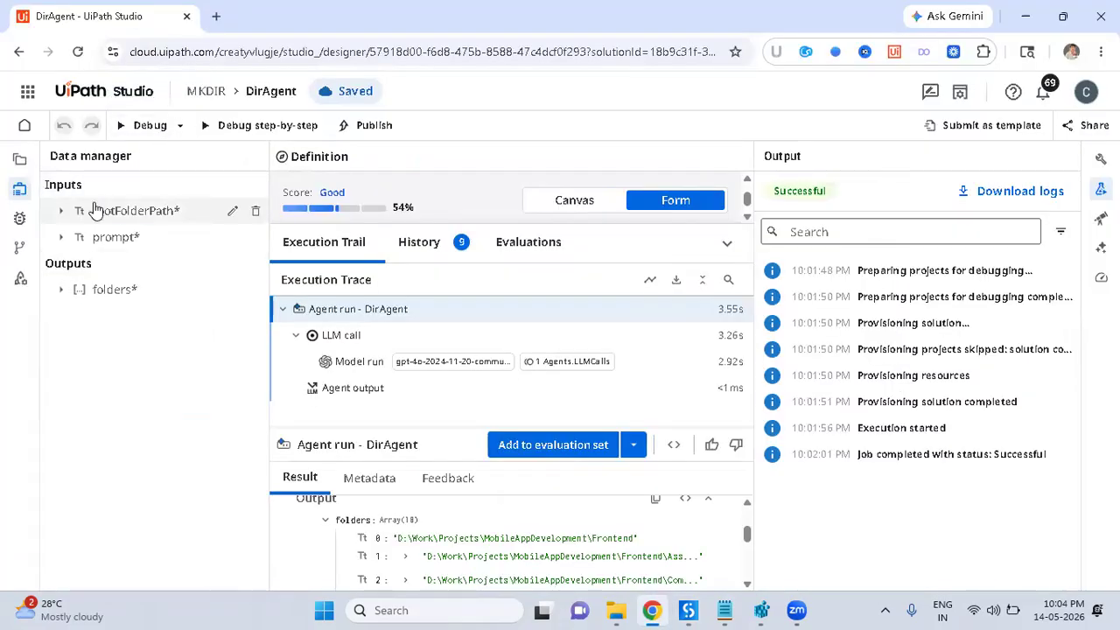
click(19, 159)
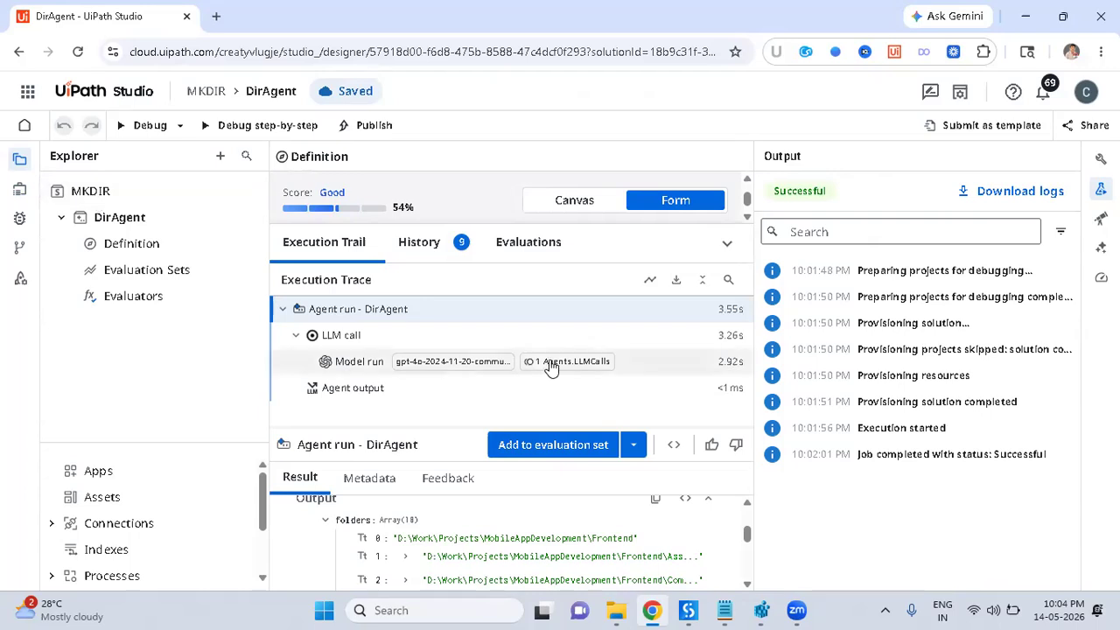
Return to the AI_CreateFolders workflow and review the Run Agent activity's input argument mapping without changing it
key(alt+Tab)
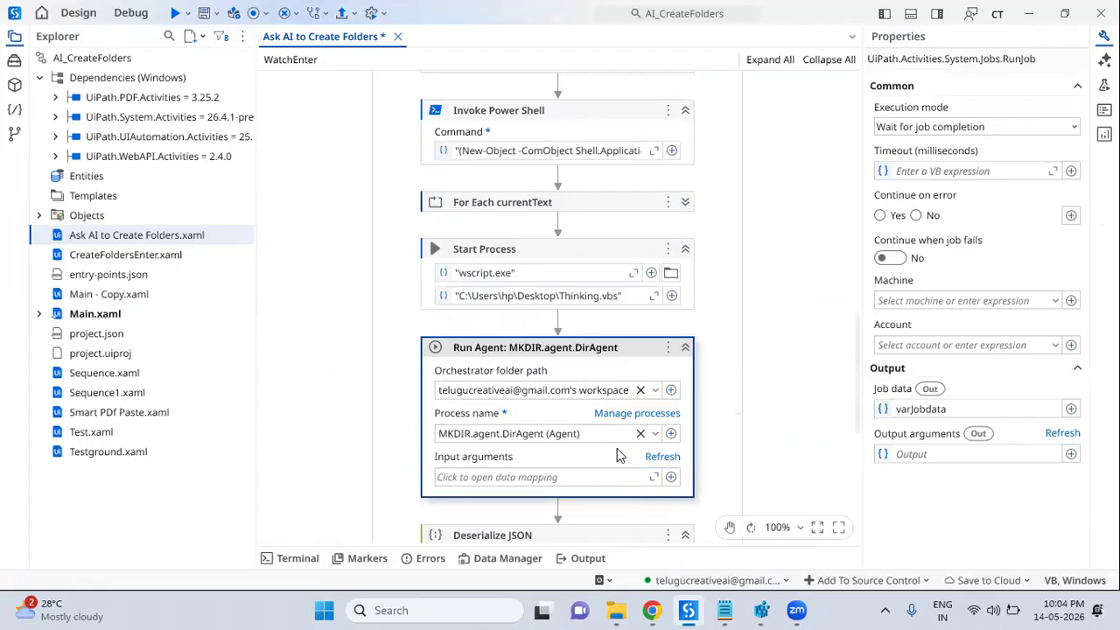
click(654, 477)
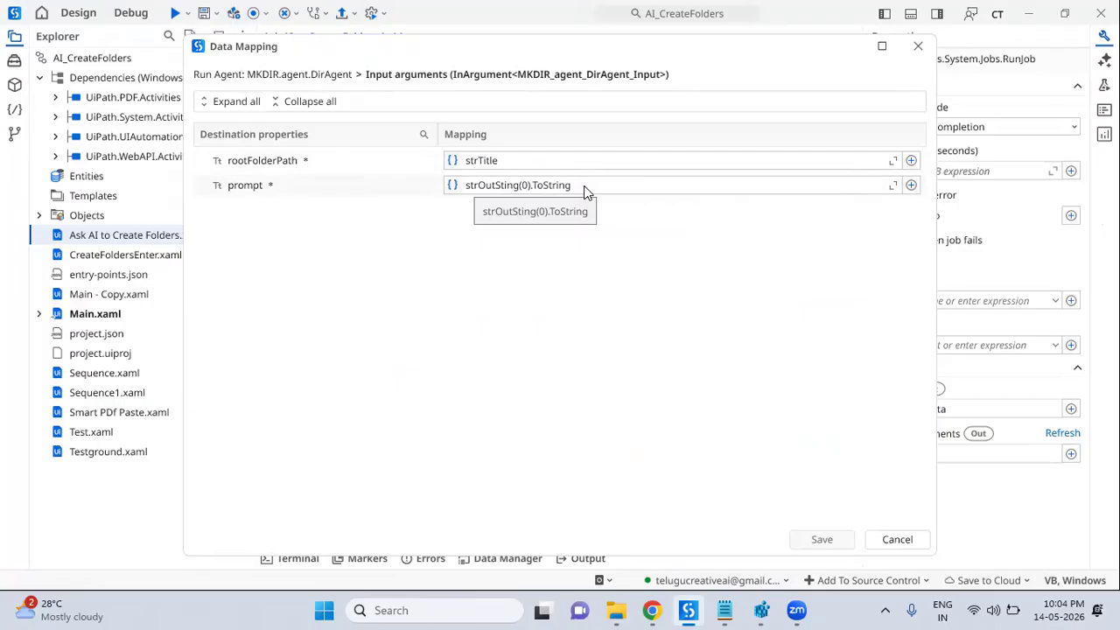
click(897, 540)
Inspect the Deserialize JSON and Deserialize JSON Array activities that process the agent's output
scroll(717, 426, down, 3)
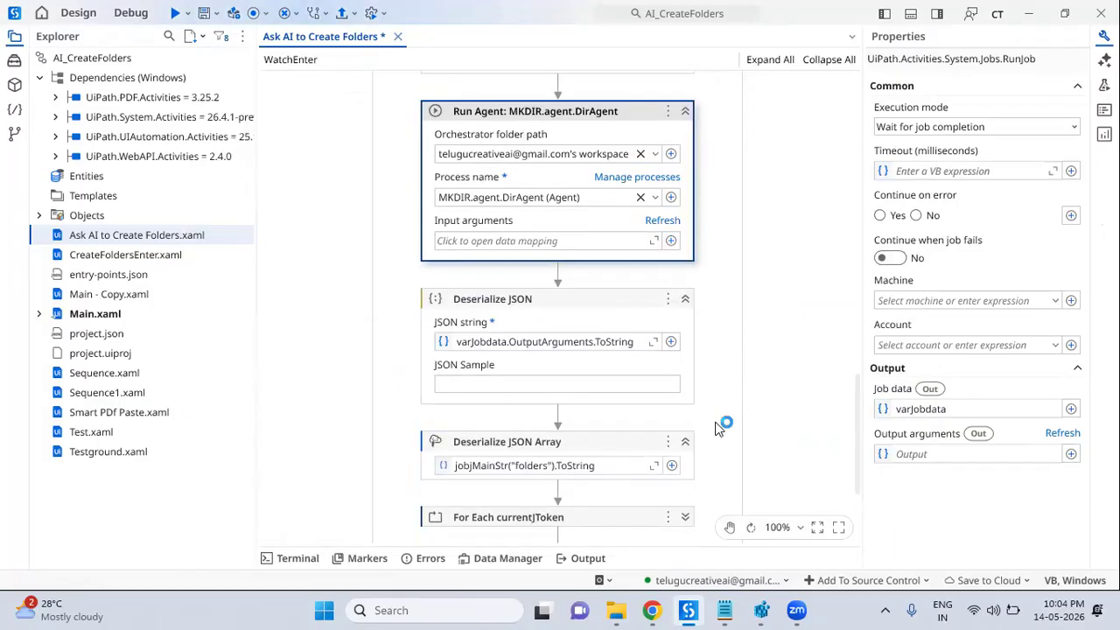
click(592, 311)
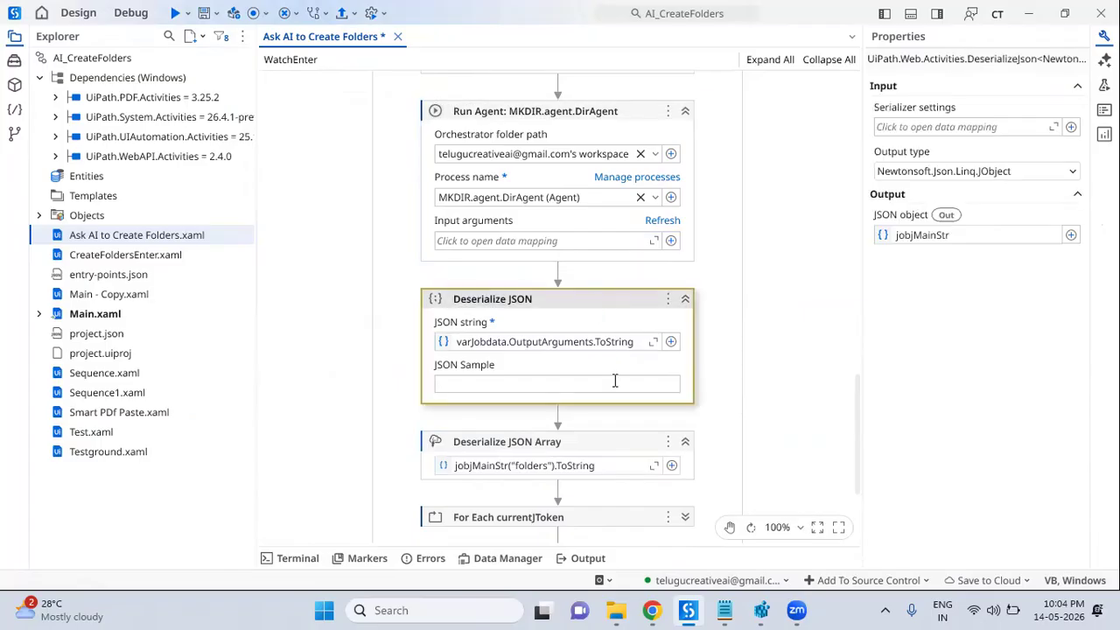
click(623, 449)
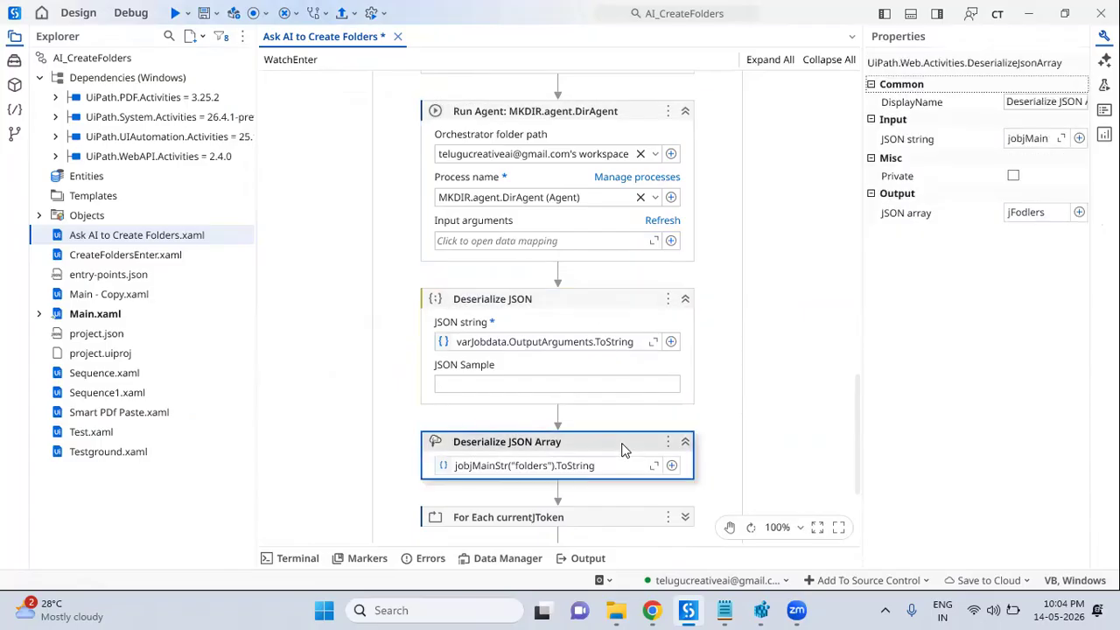
scroll(623, 448, down, 2)
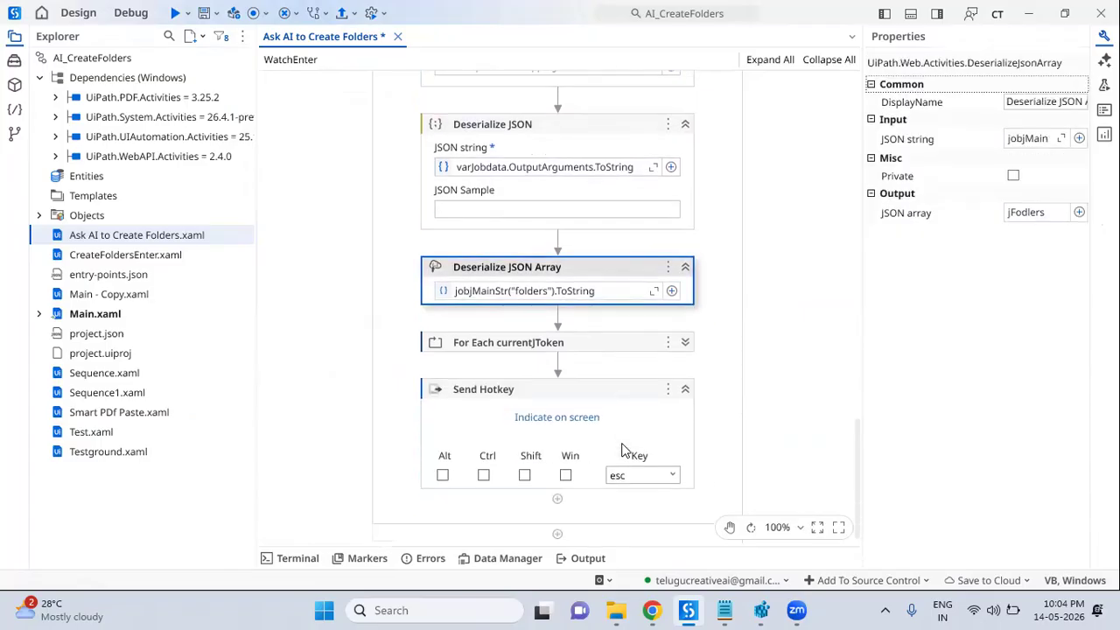
Expand the For Each currentJToken loop and inspect its Create Folder activity and the Send Hotkey activity after it
click(685, 344)
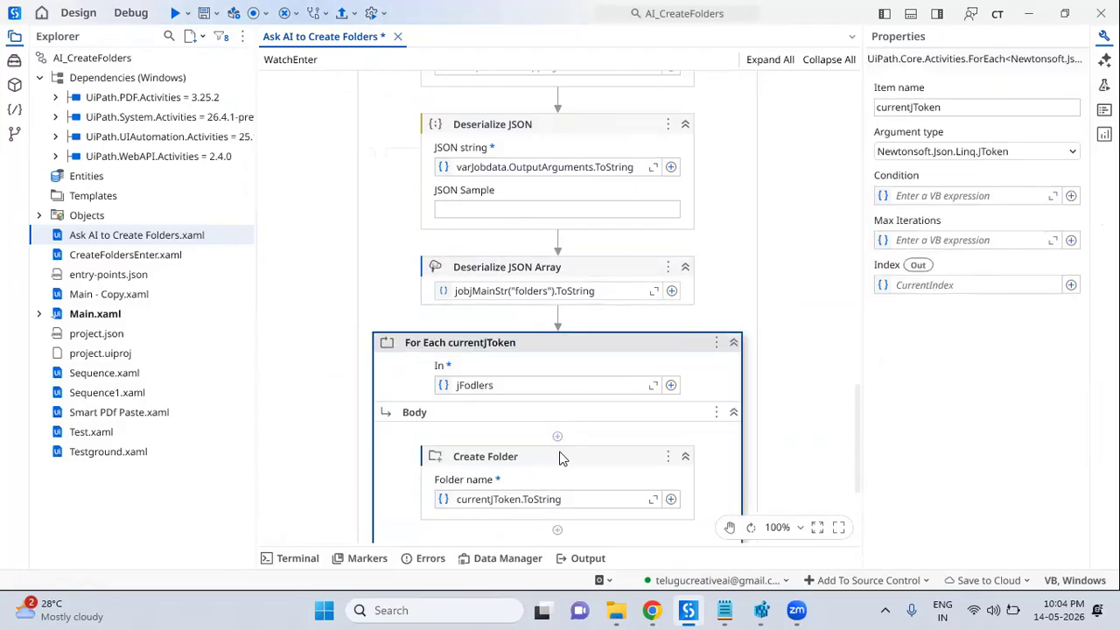
click(561, 459)
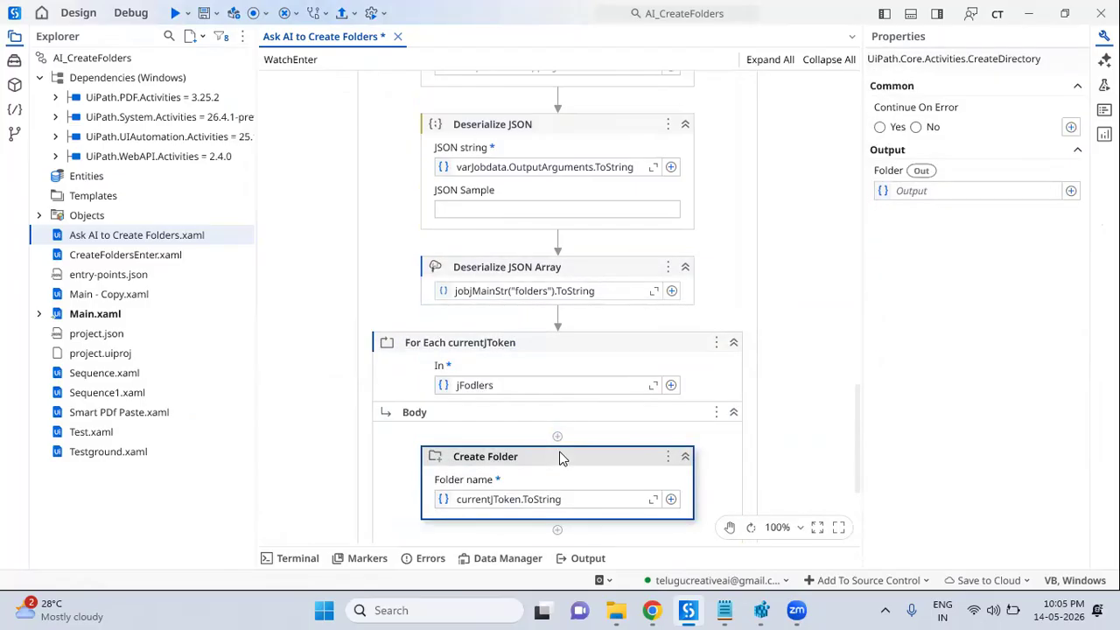
scroll(561, 458, down, 2)
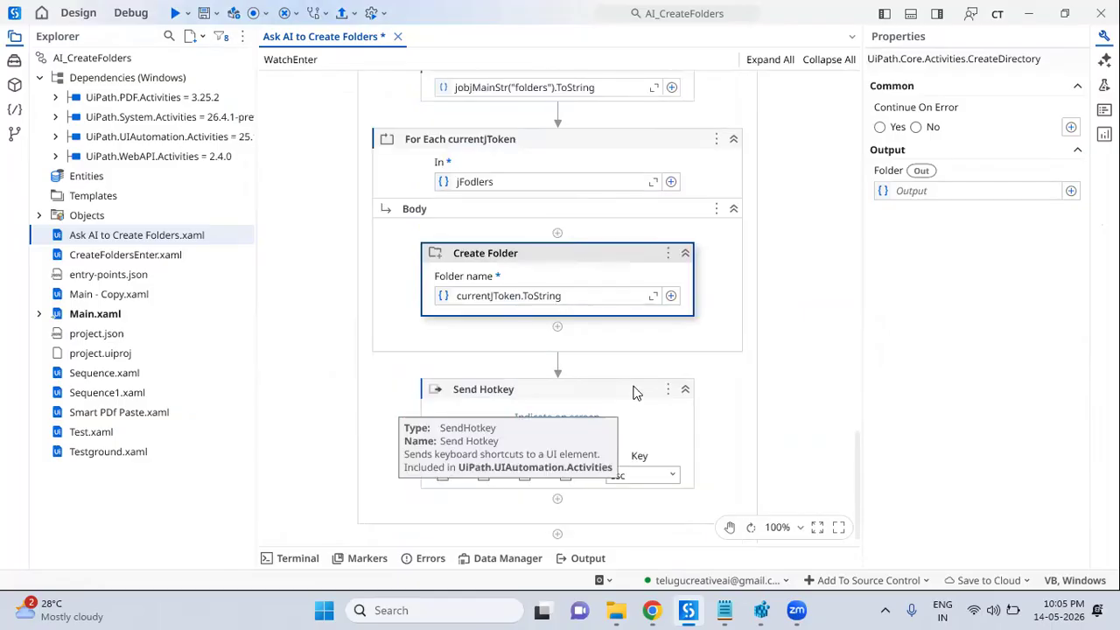
click(634, 416)
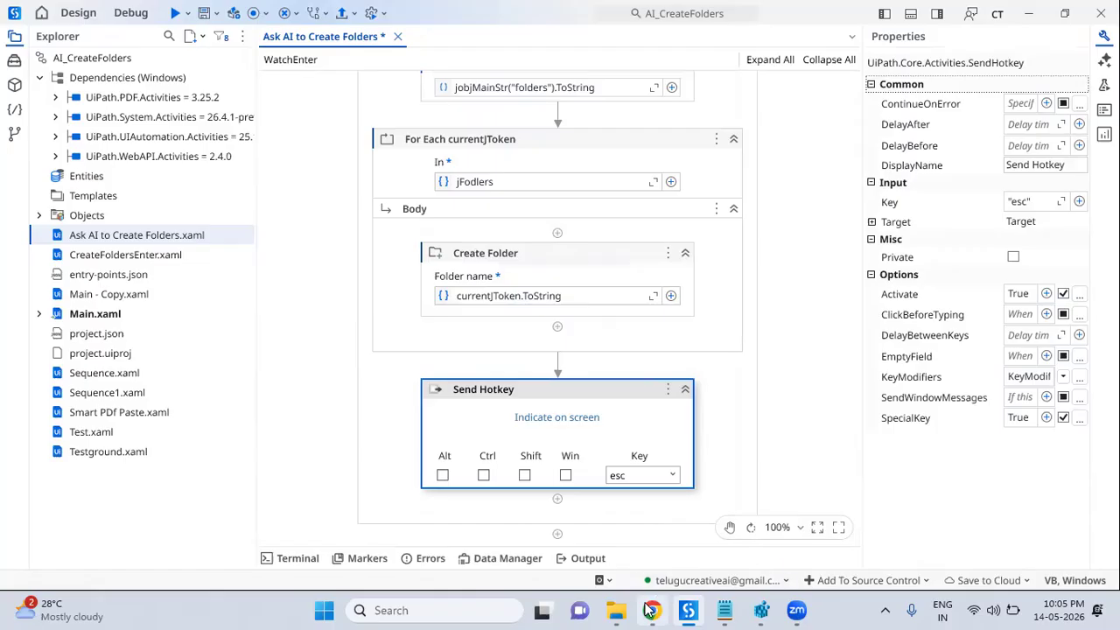
Switch to the Report folder in File Explorer and delete all the month folders in it
mouse_move(617, 610)
click(1014, 538)
drag(306, 427, 281, 85)
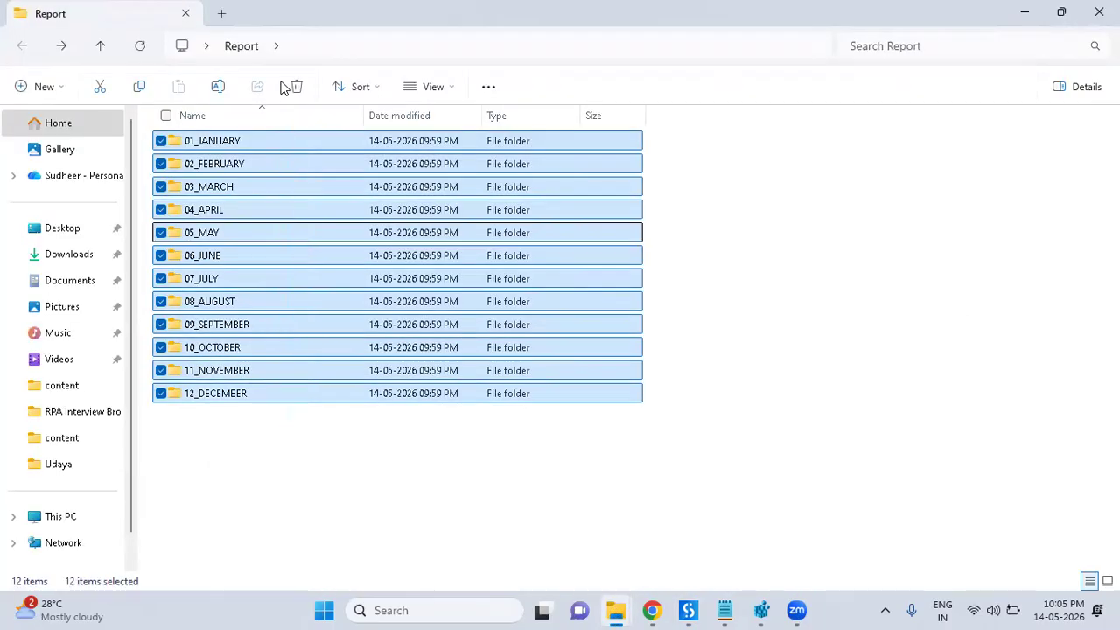
key(Delete)
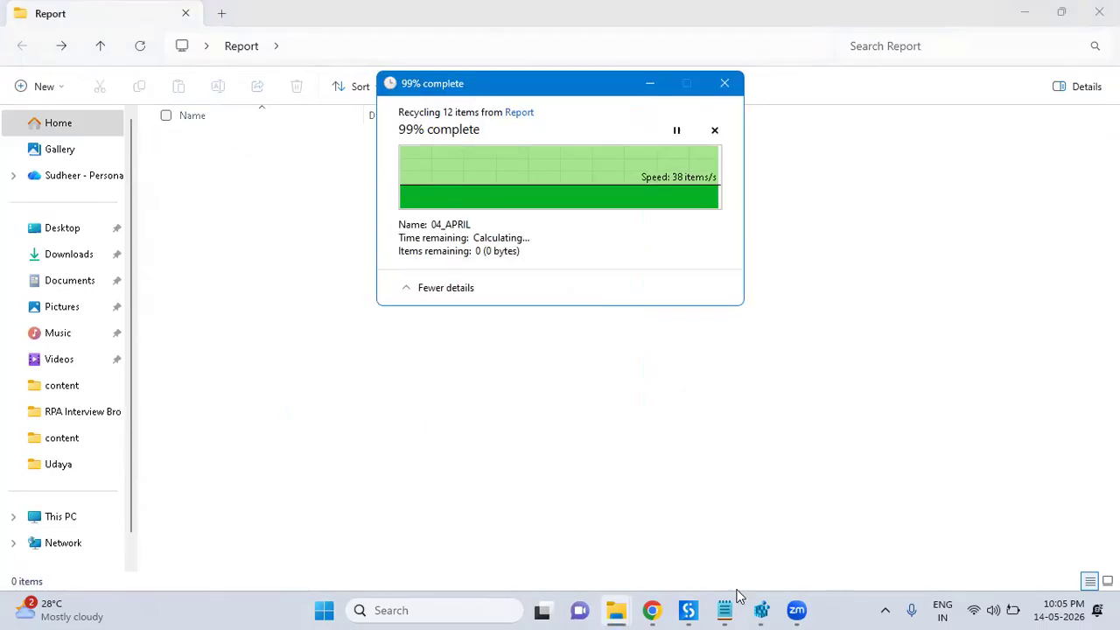
Run the Ask AI to Create Folders workflow in UiPath Studio and switch back to the Report folder in File Explorer
click(691, 611)
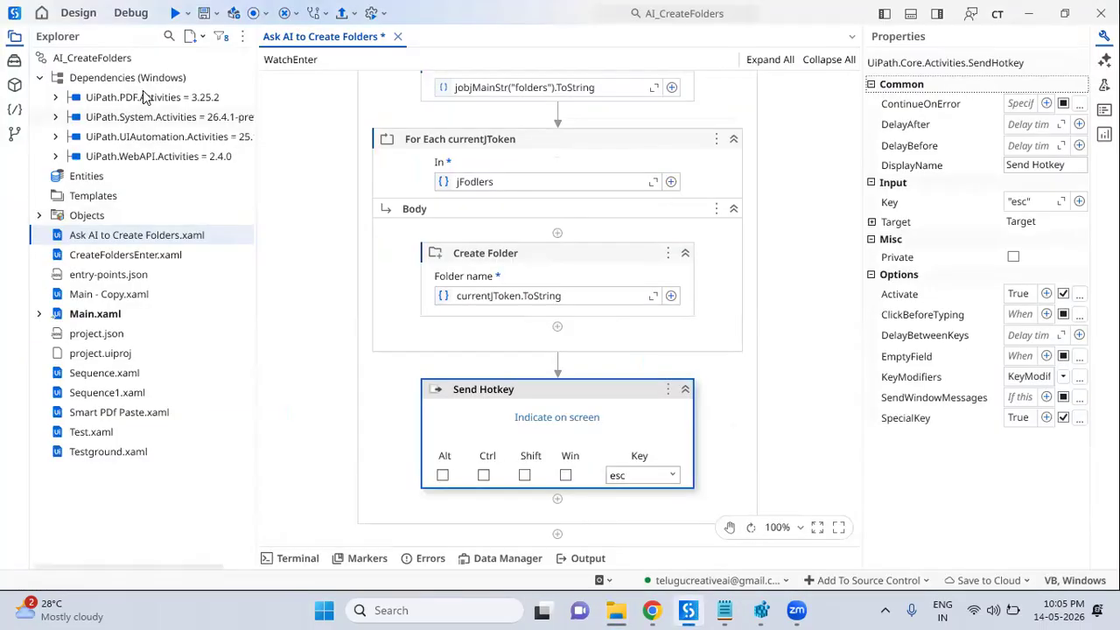
click(187, 13)
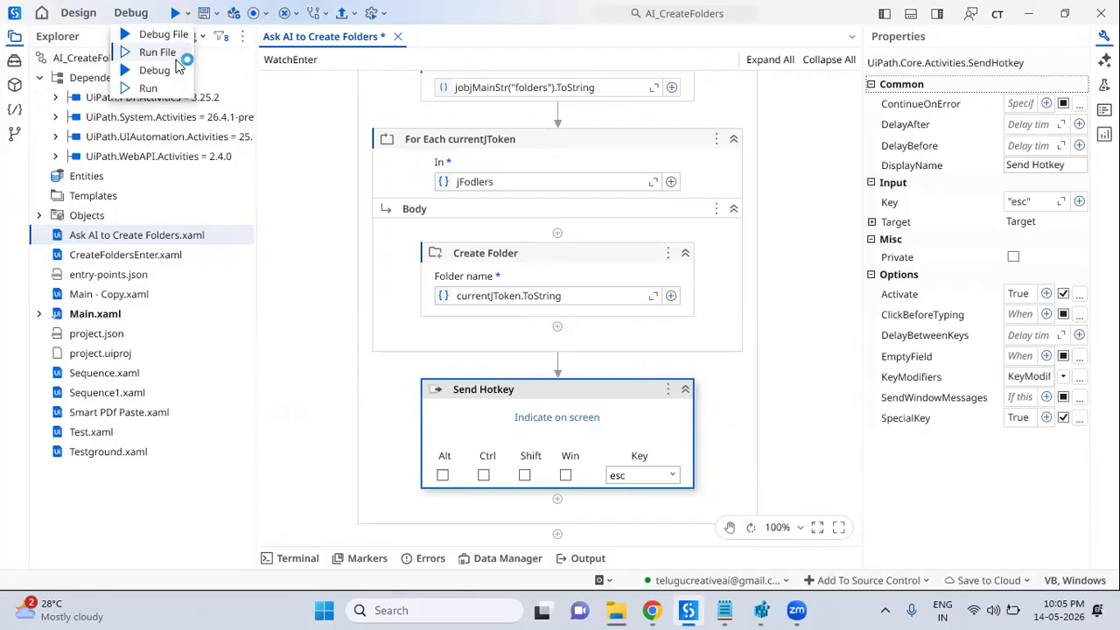
click(177, 66)
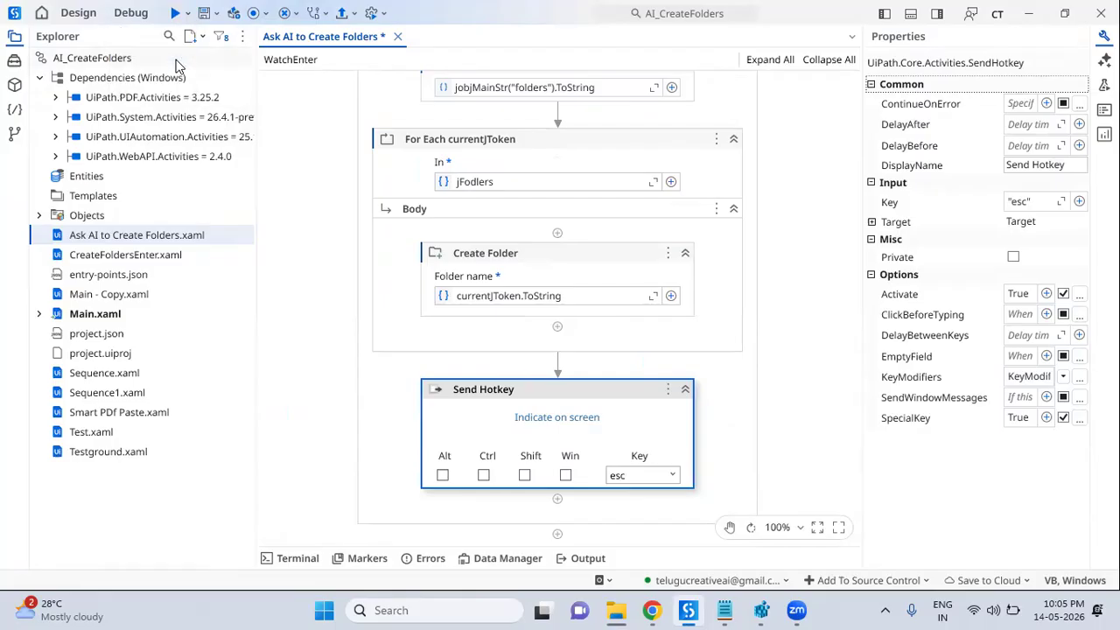
click(617, 610)
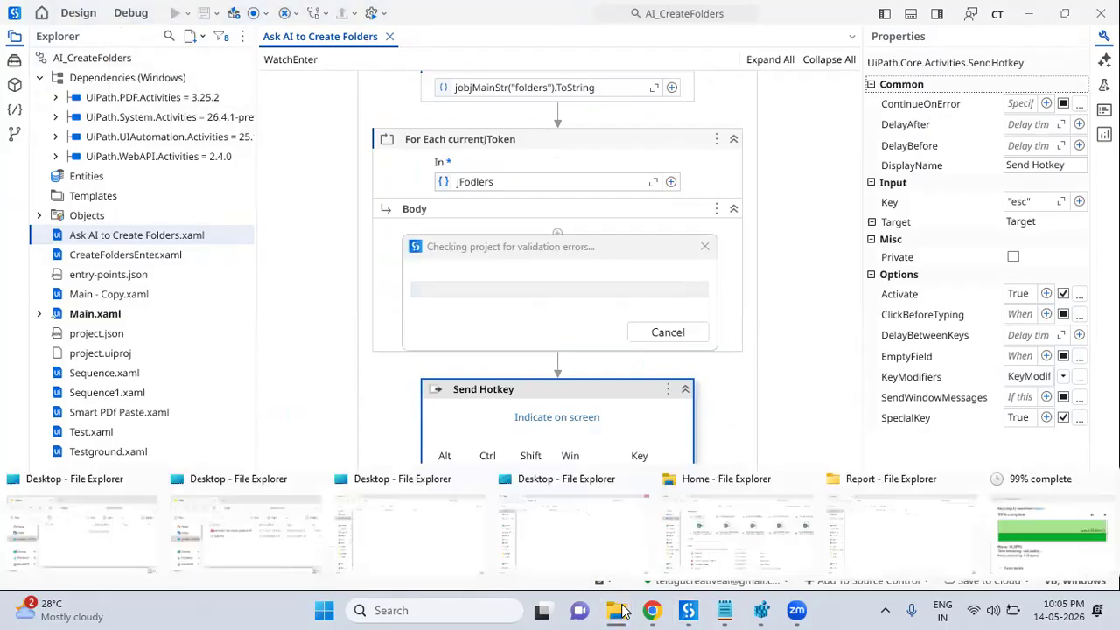
click(648, 554)
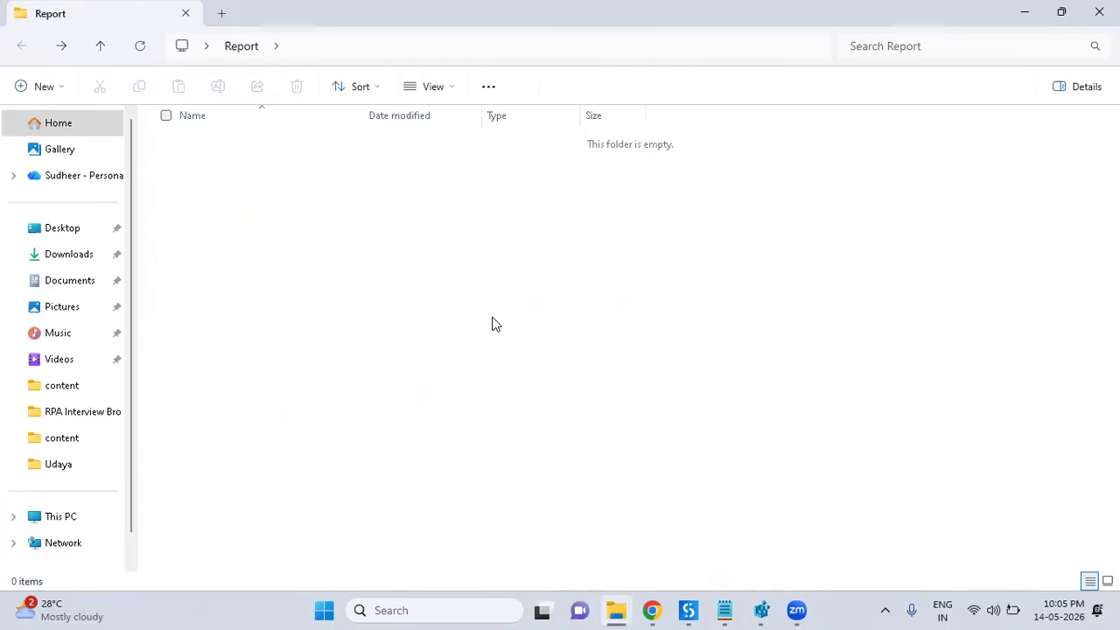
right_click(490, 250)
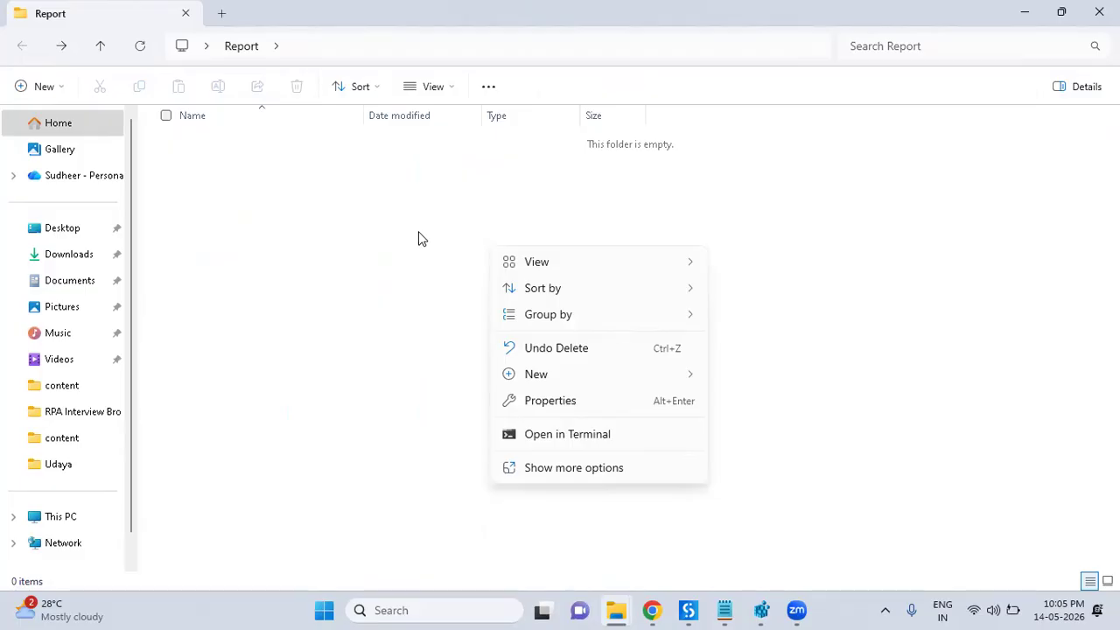
click(473, 198)
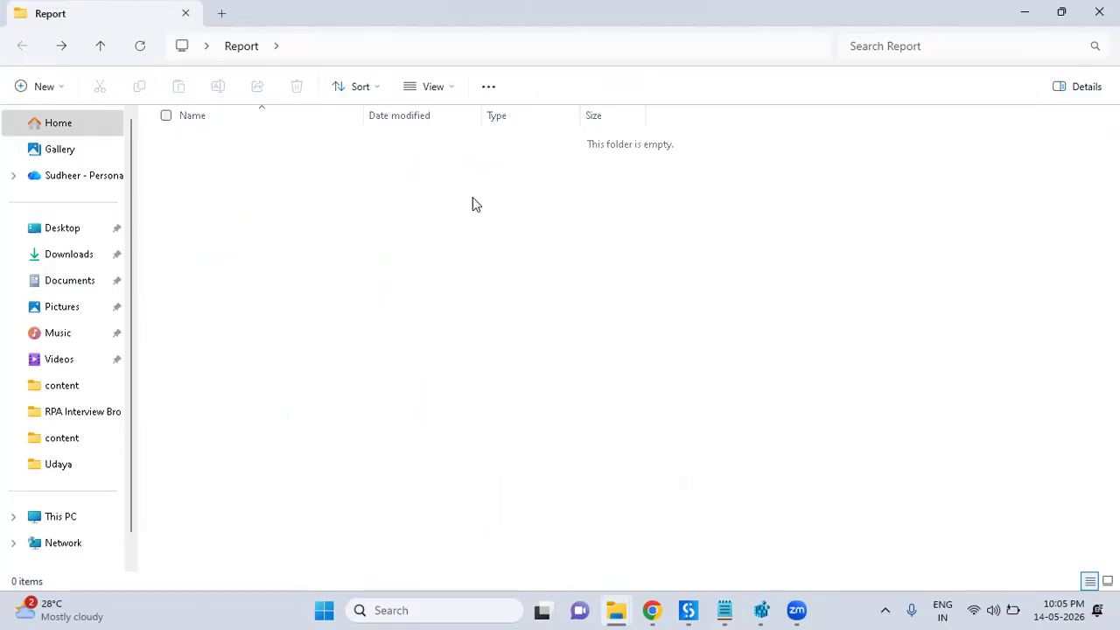
right_click(473, 204)
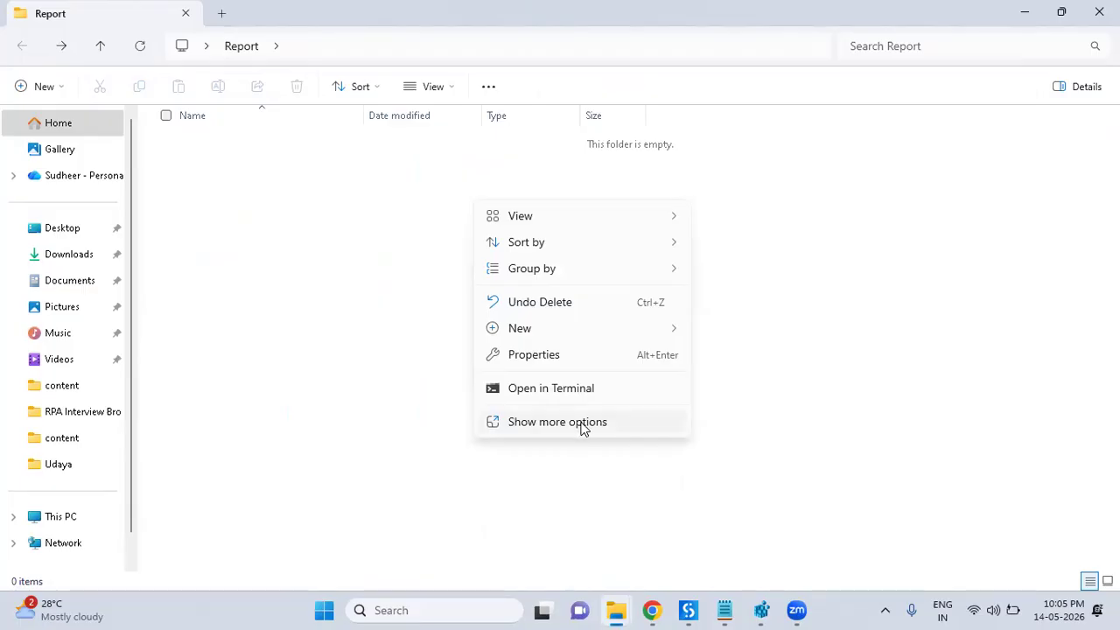
click(689, 610)
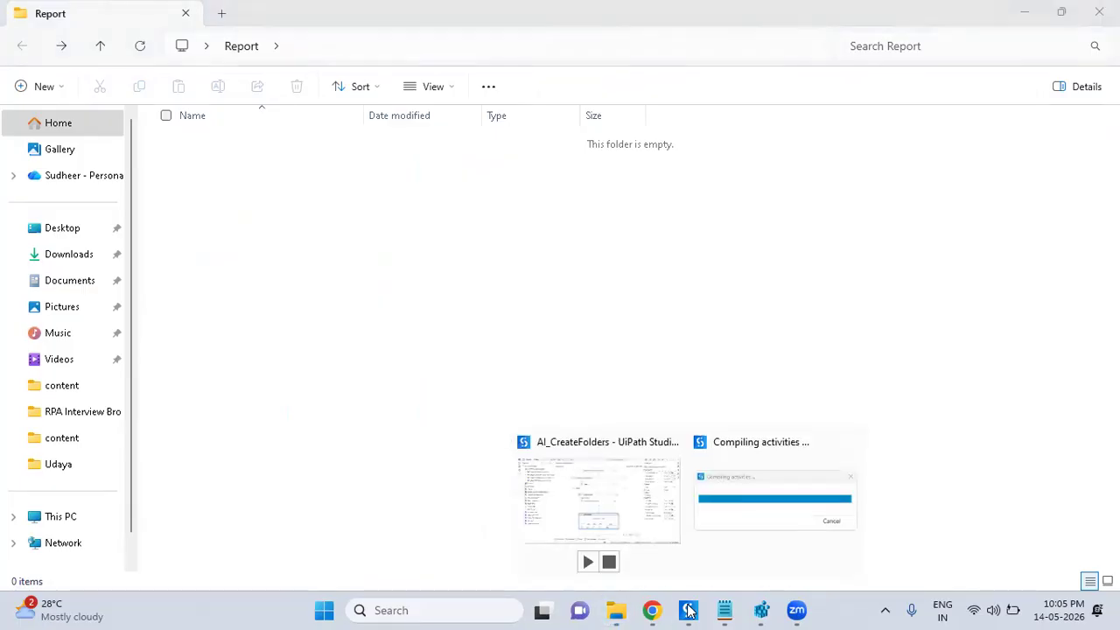
click(359, 251)
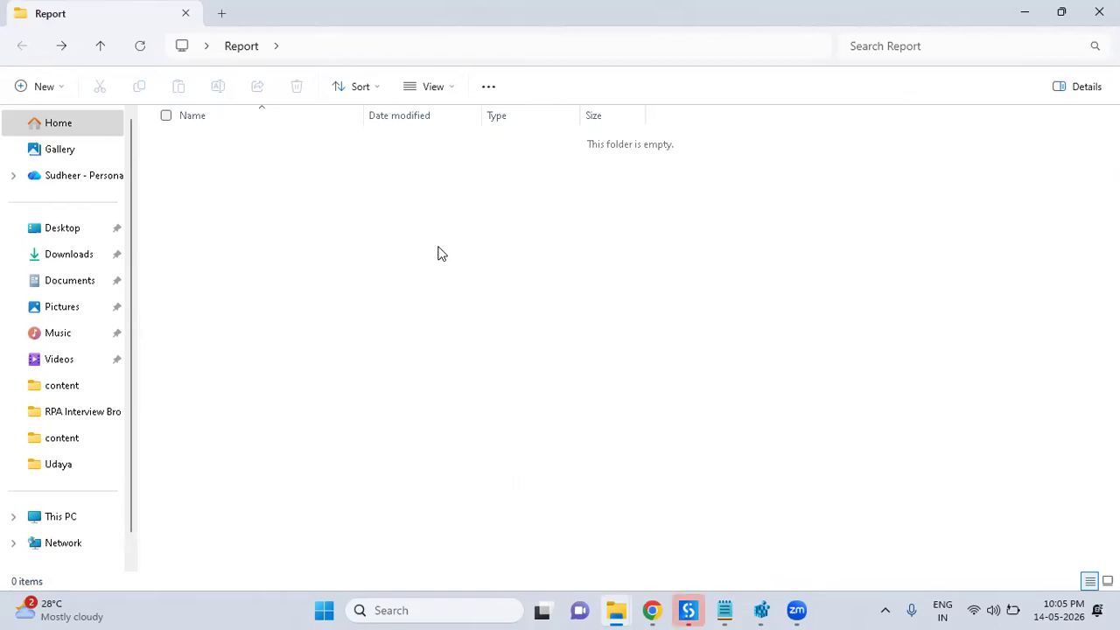
Launch botsDNA Smart Folder Creator from the empty Report folder and activate its request box
right_click(562, 253)
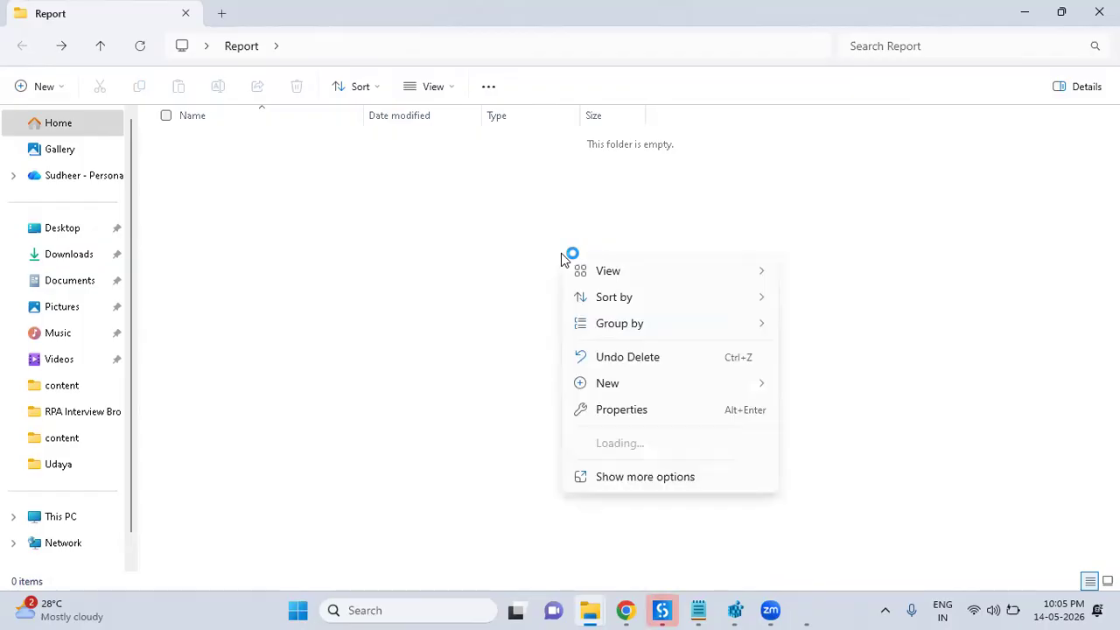
click(630, 478)
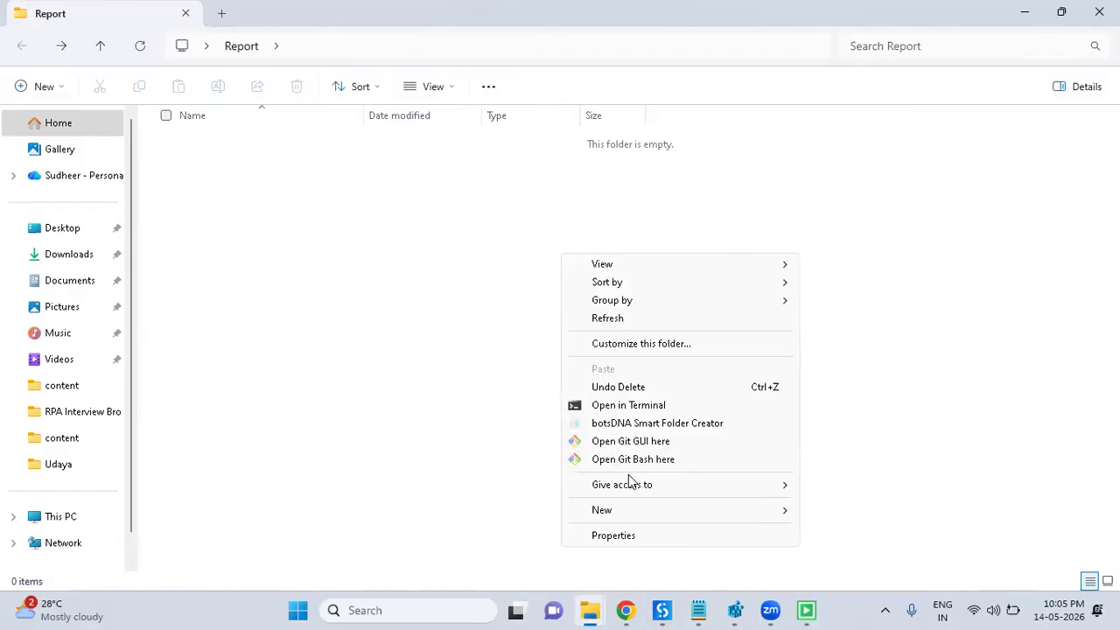
click(683, 423)
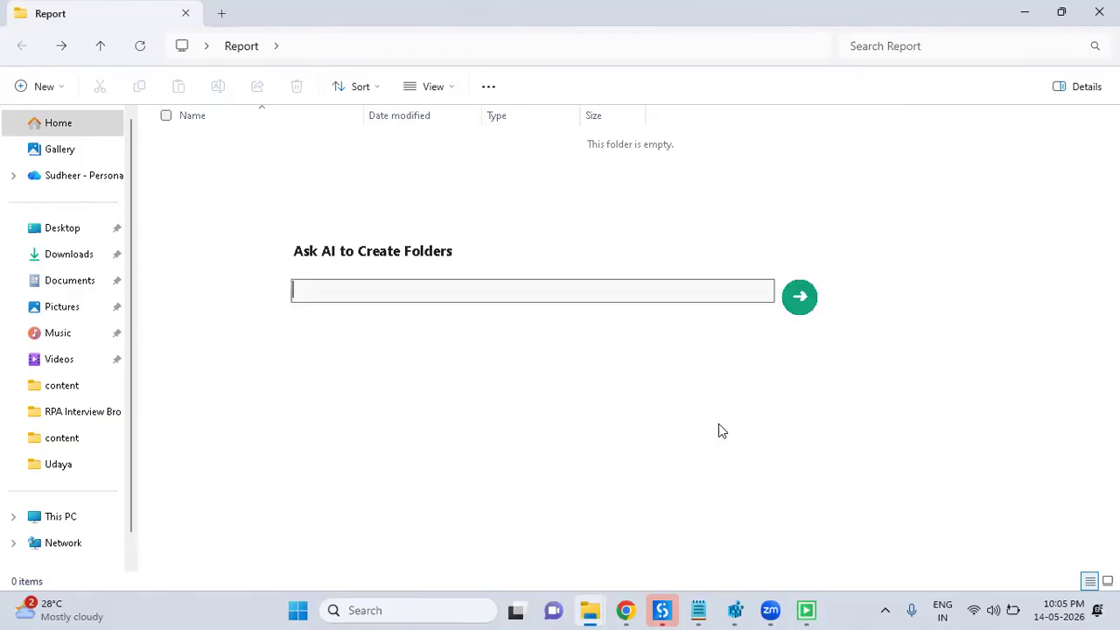
click(654, 295)
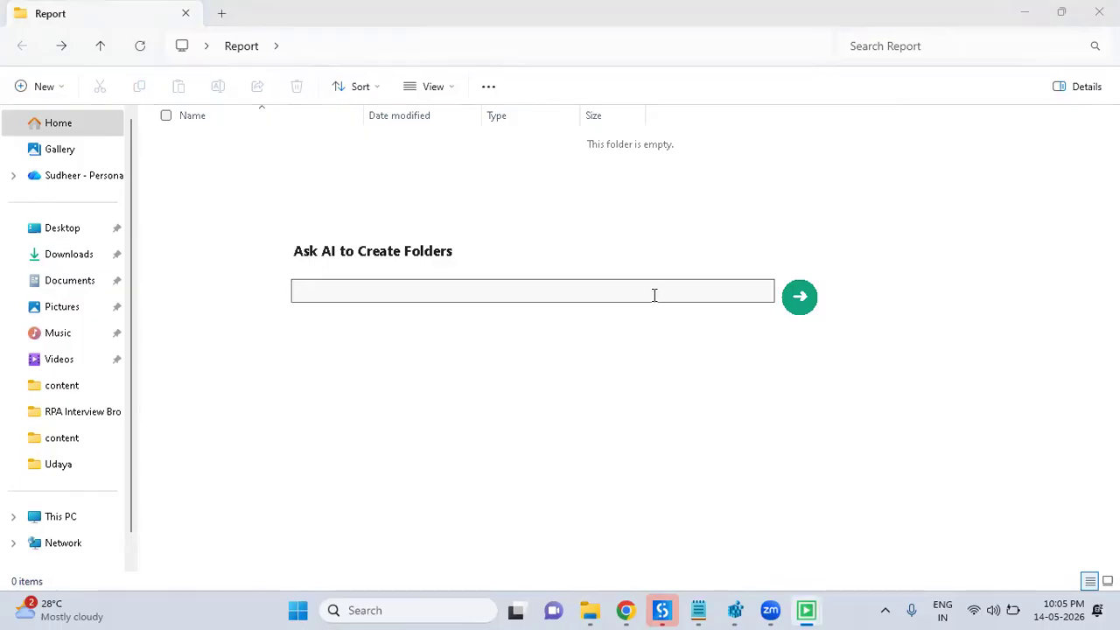
Submit the request "Create folders like Rerport_yyyy_MMM_dd for next 20 days from today"
text(Create folder s li)
key(BackSpace)
key(BackSpace)
text(like REport)
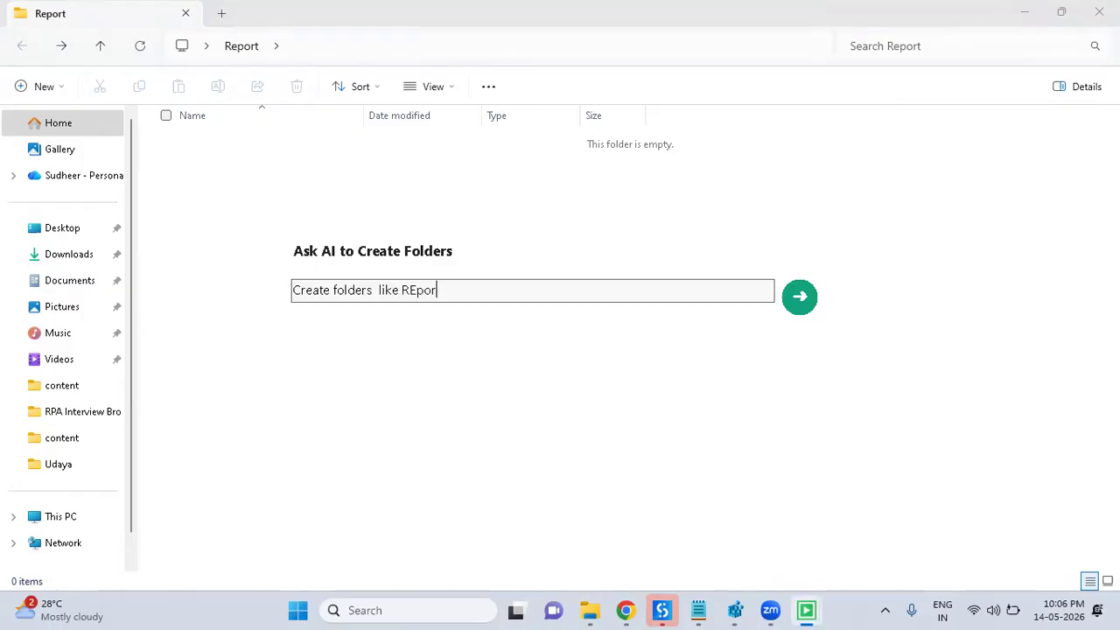
key(BackSpace)
key(BackSpace)
key(BackSpace)
key(BackSpace)
key(BackSpace)
text(erport_yyyy_MMM)
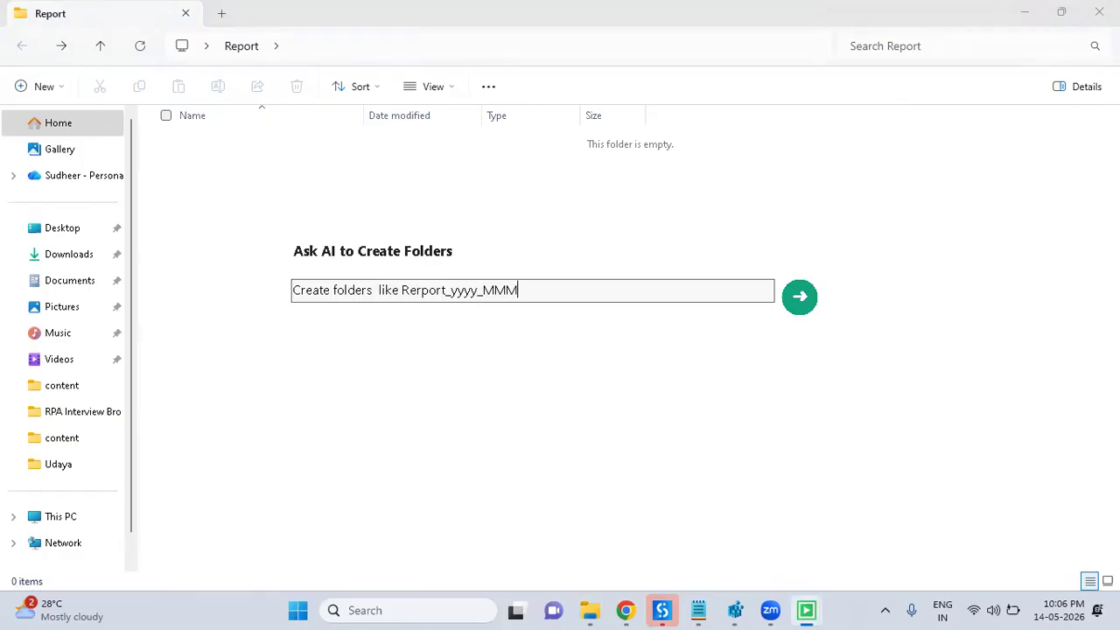
text(_dd for next 20 days from )
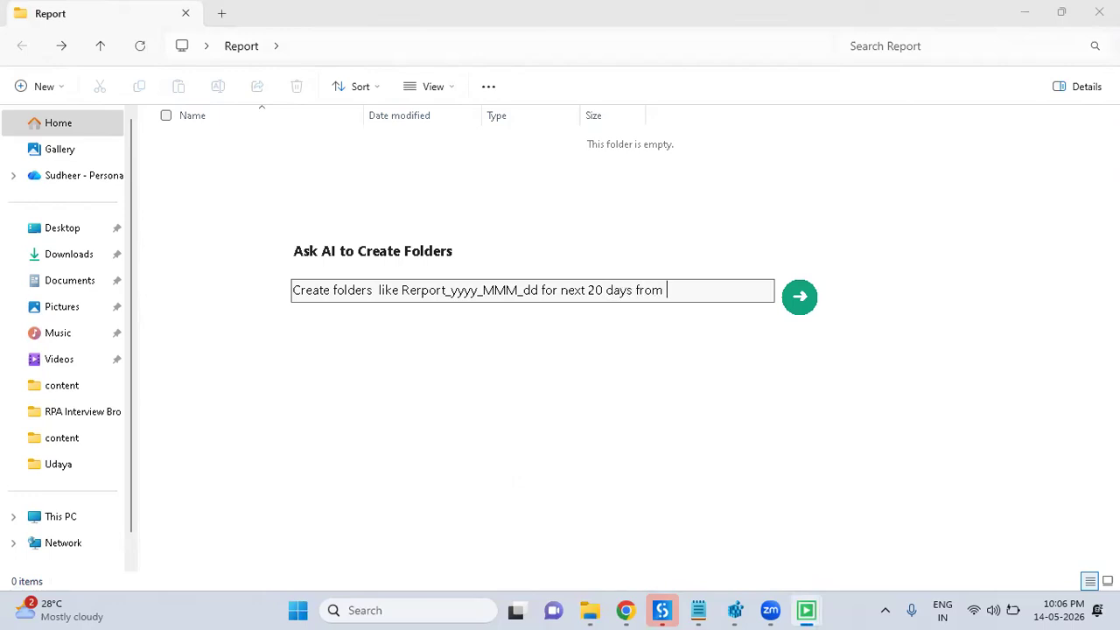
text(today)
key(Return)
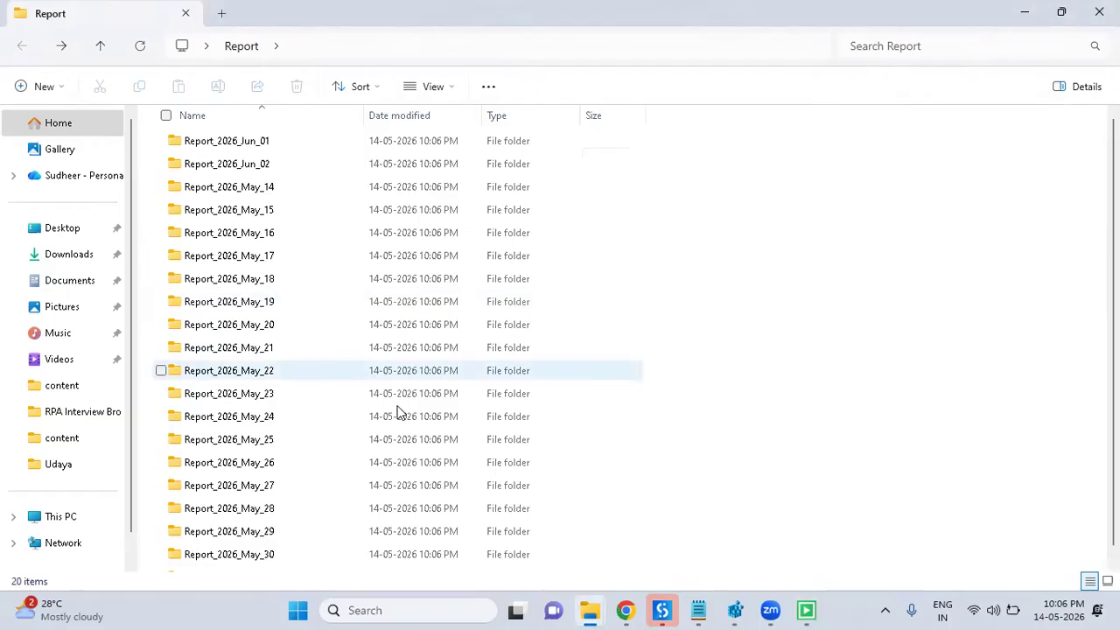
Review the generated date folders in Report, look inside Report_2026_May_21, and return to the Report folder
scroll(307, 458, down, 1)
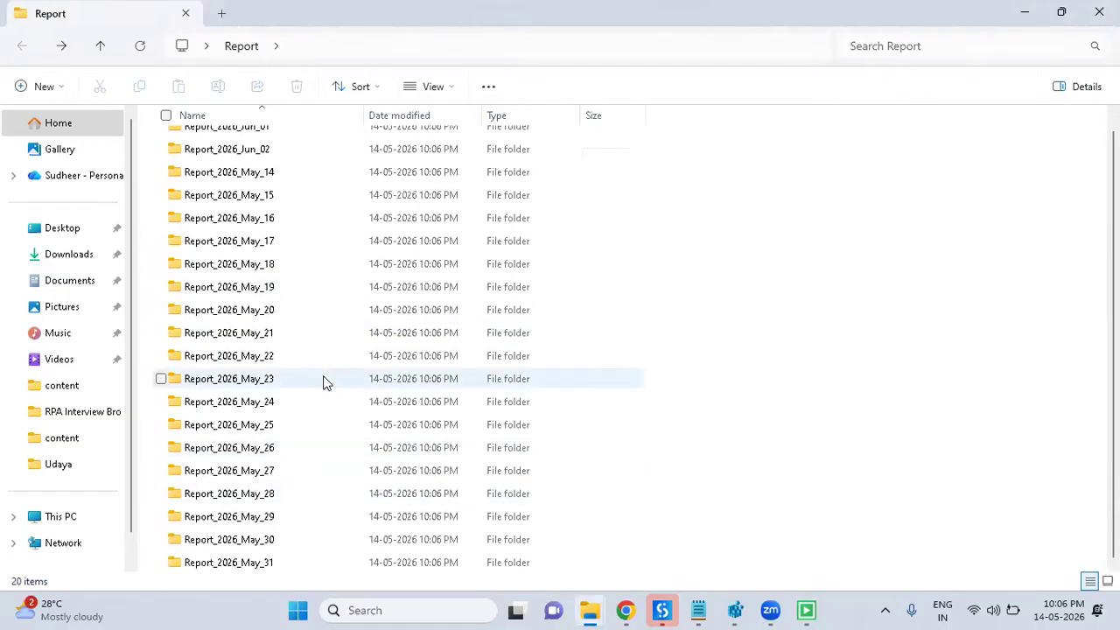
scroll(324, 383, up, 1)
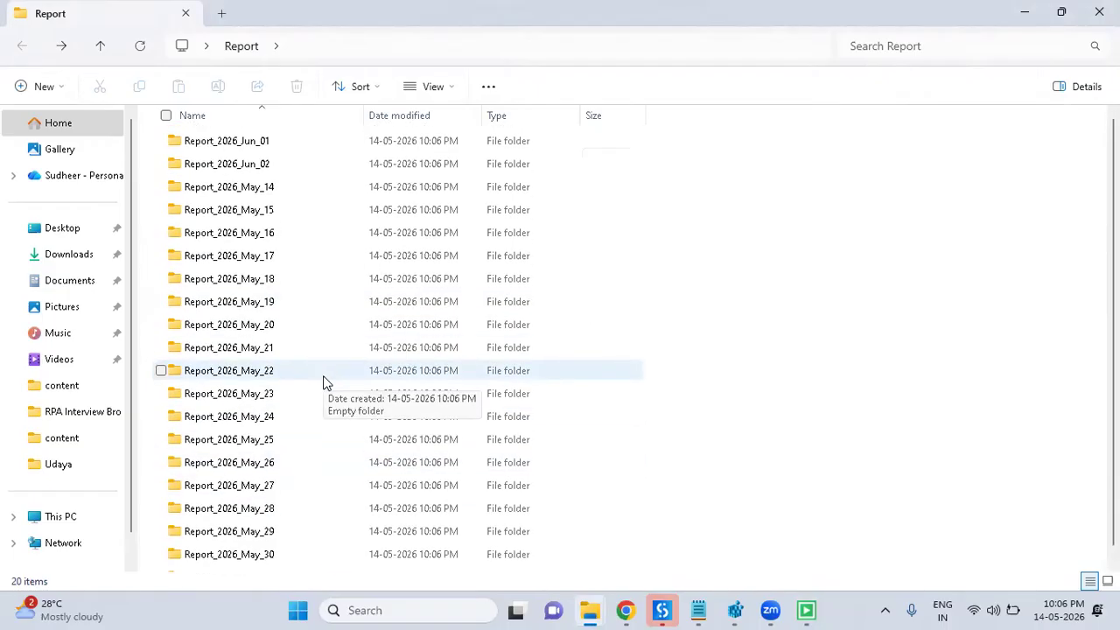
click(259, 148)
scroll(257, 370, down, 1)
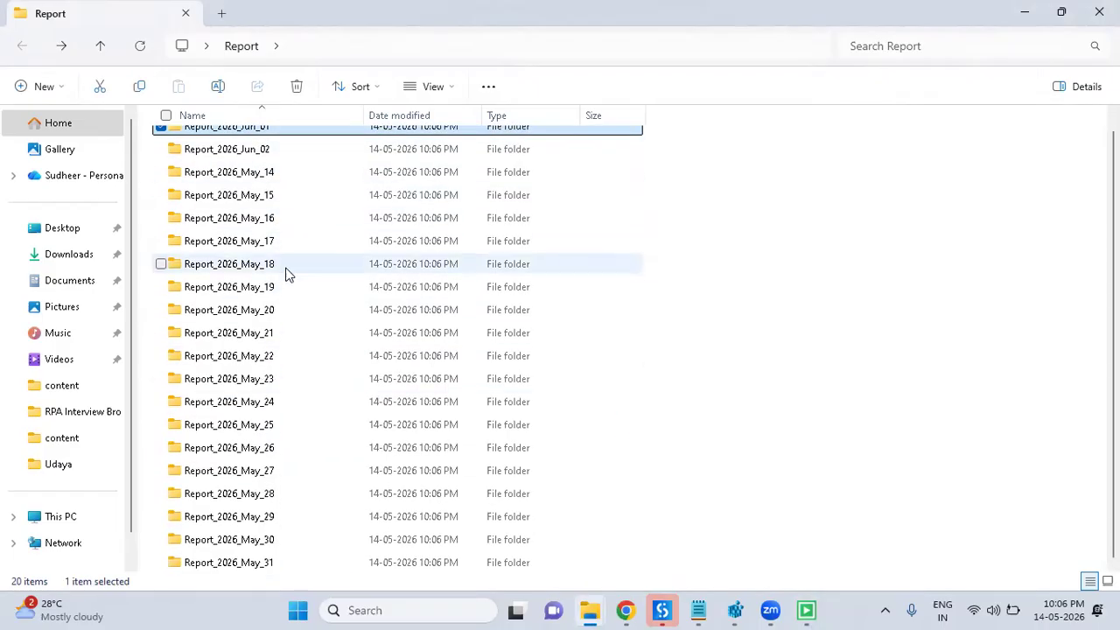
click(275, 171)
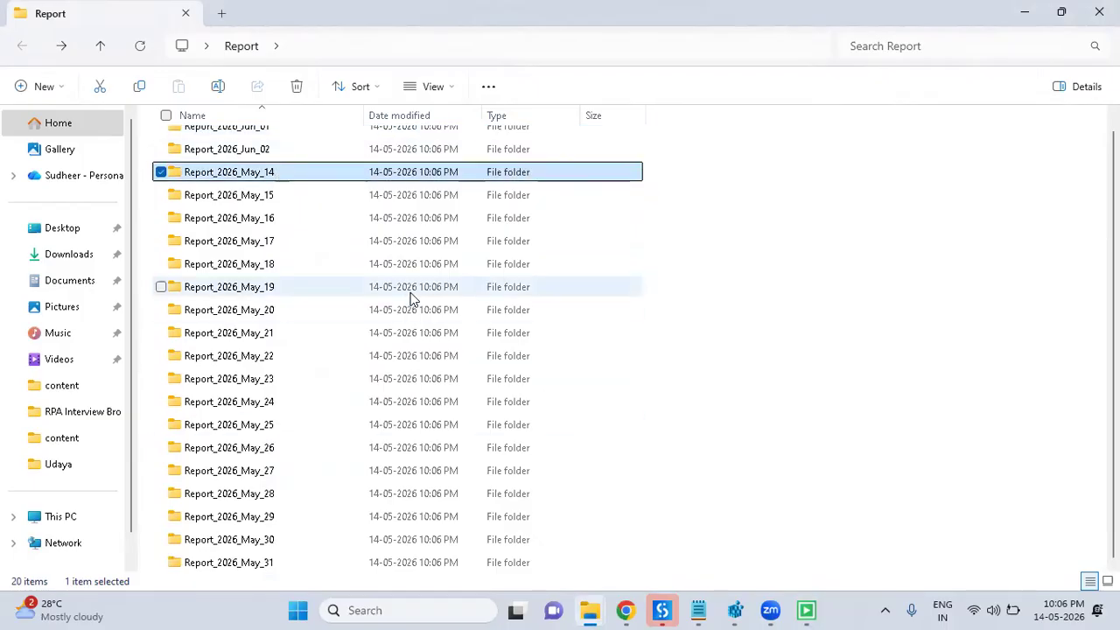
double_click(303, 337)
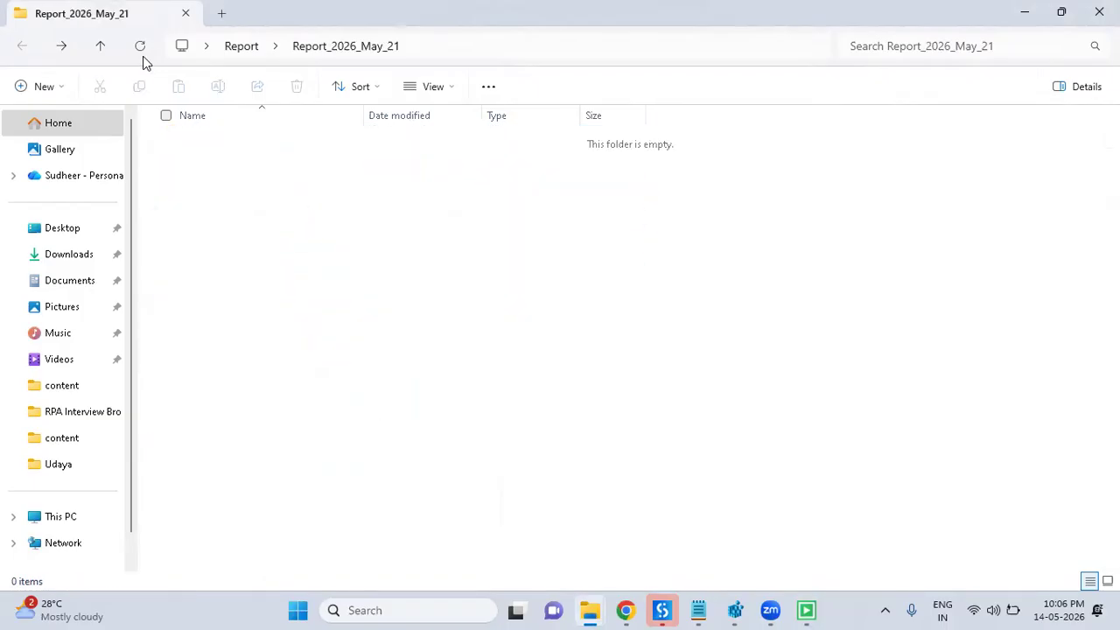
click(28, 51)
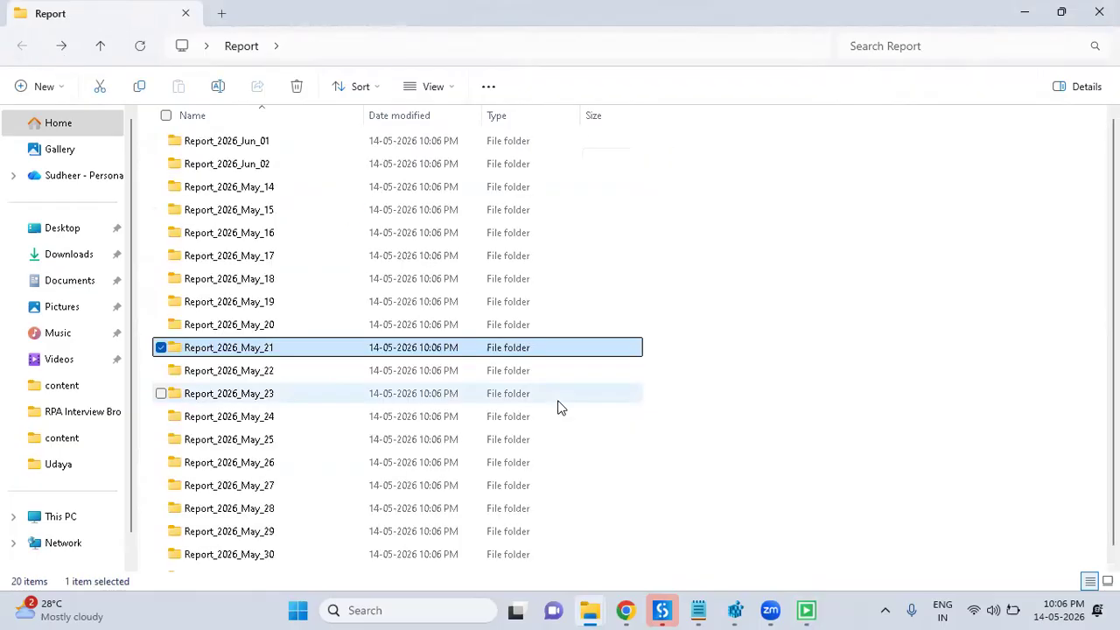
Glance at the running workflow in UiPath Studio, then show the Report folder's extended context options containing botsDNA Smart Folder Creator
click(663, 610)
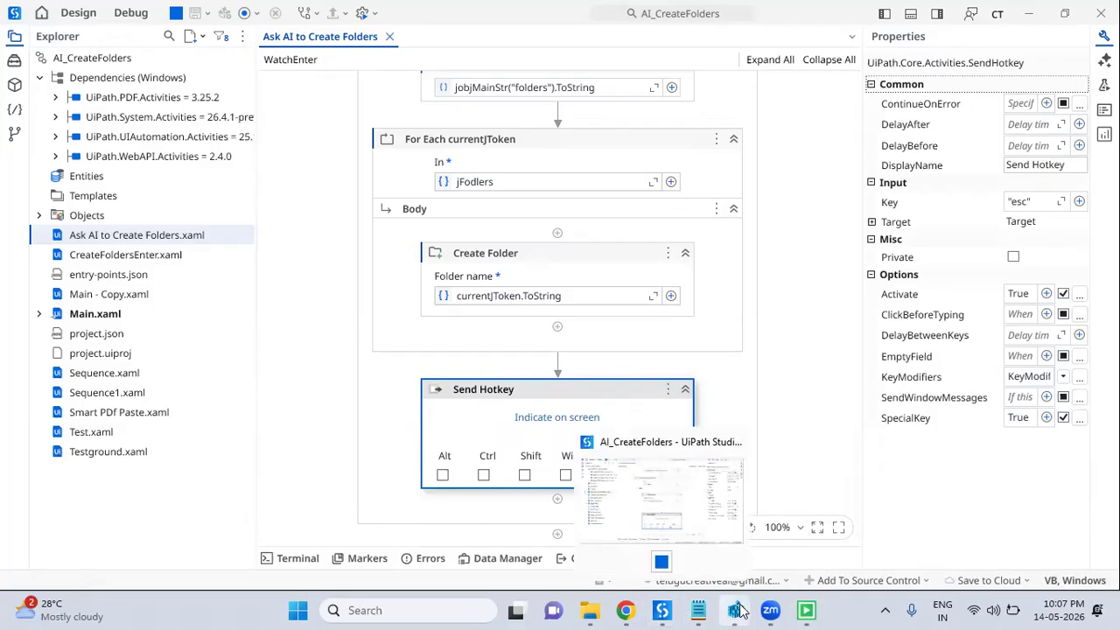
mouse_move(591, 610)
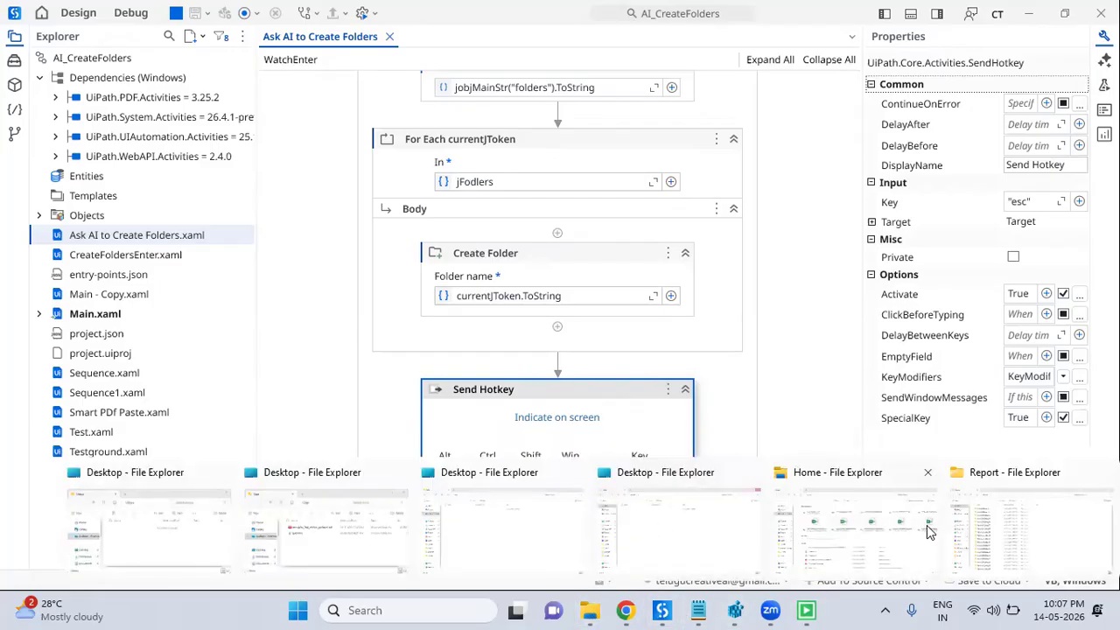
click(994, 529)
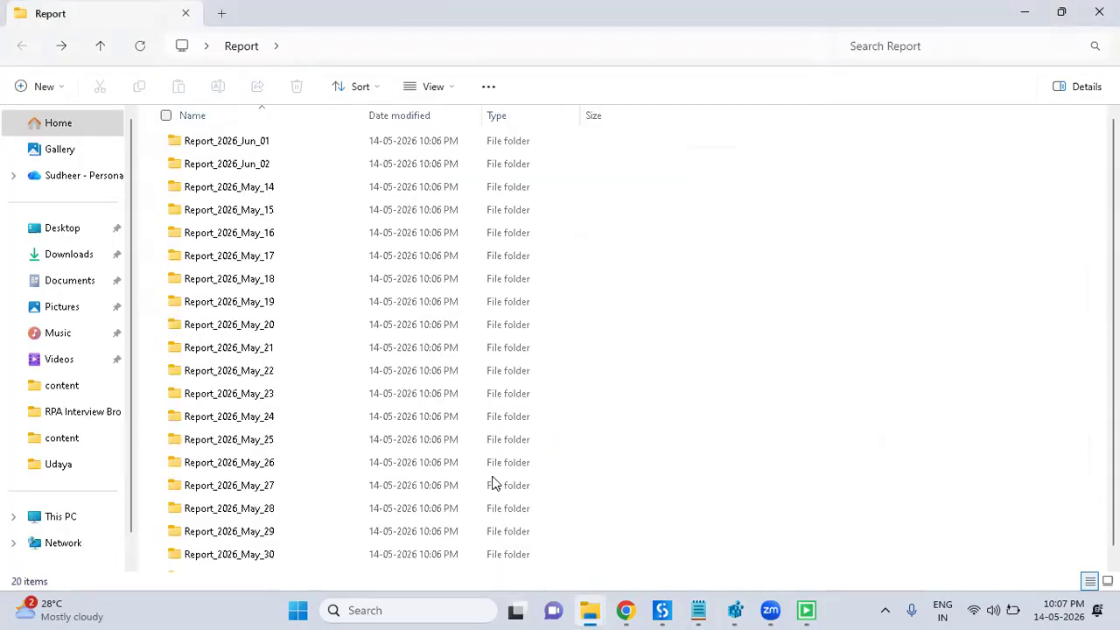
right_click(759, 278)
click(835, 495)
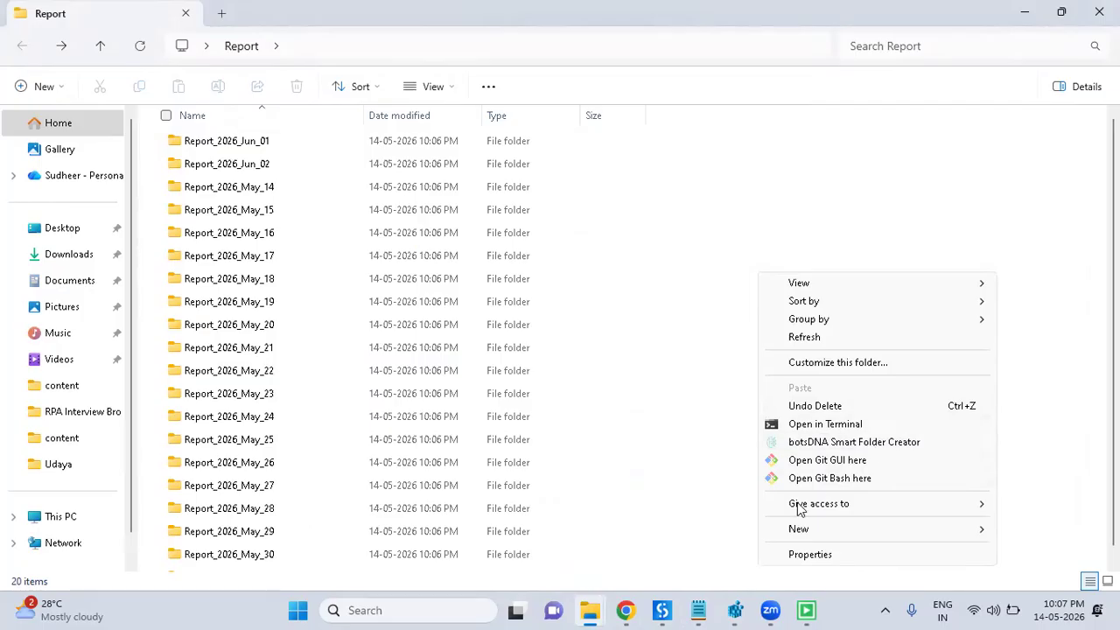
Close the open Registry Editor window and relaunch the editor with the regedit command
right_click(740, 604)
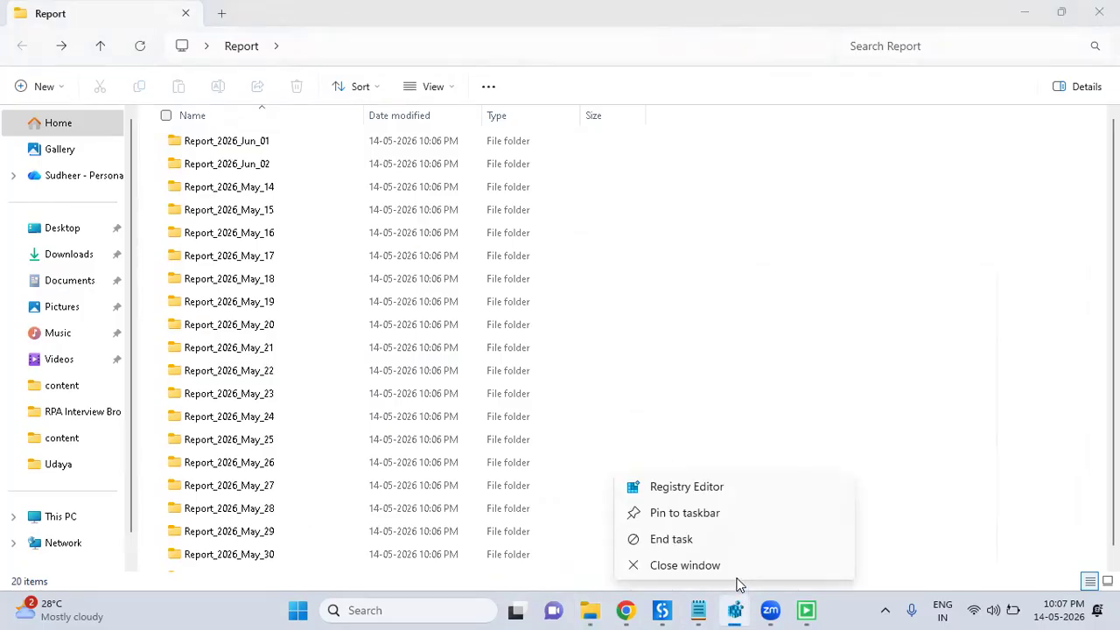
click(735, 567)
key(super+r)
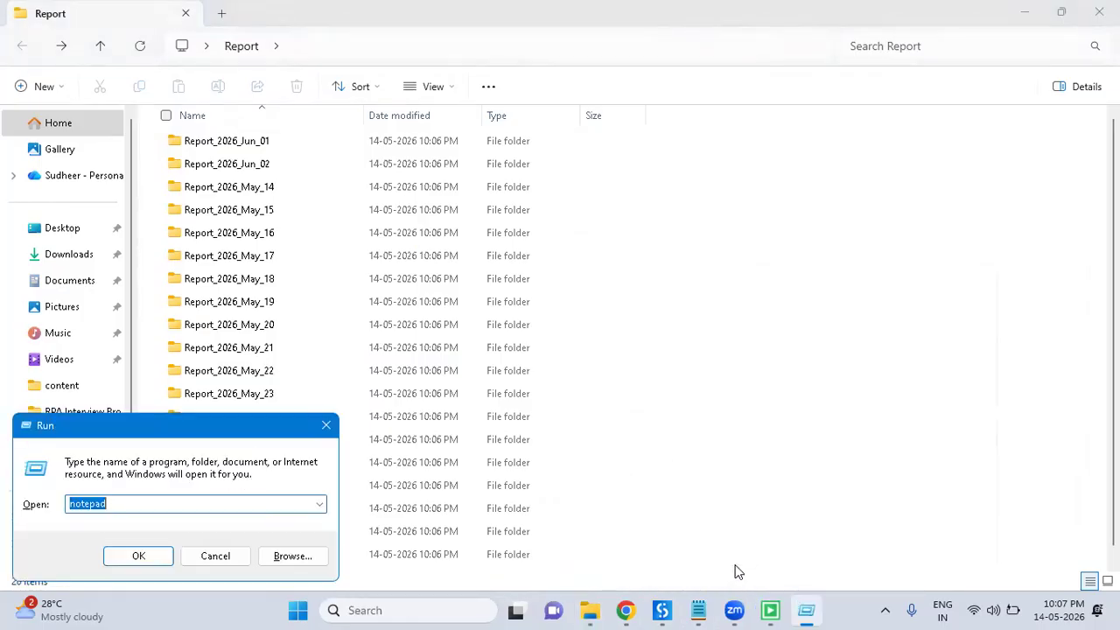
text(reged)
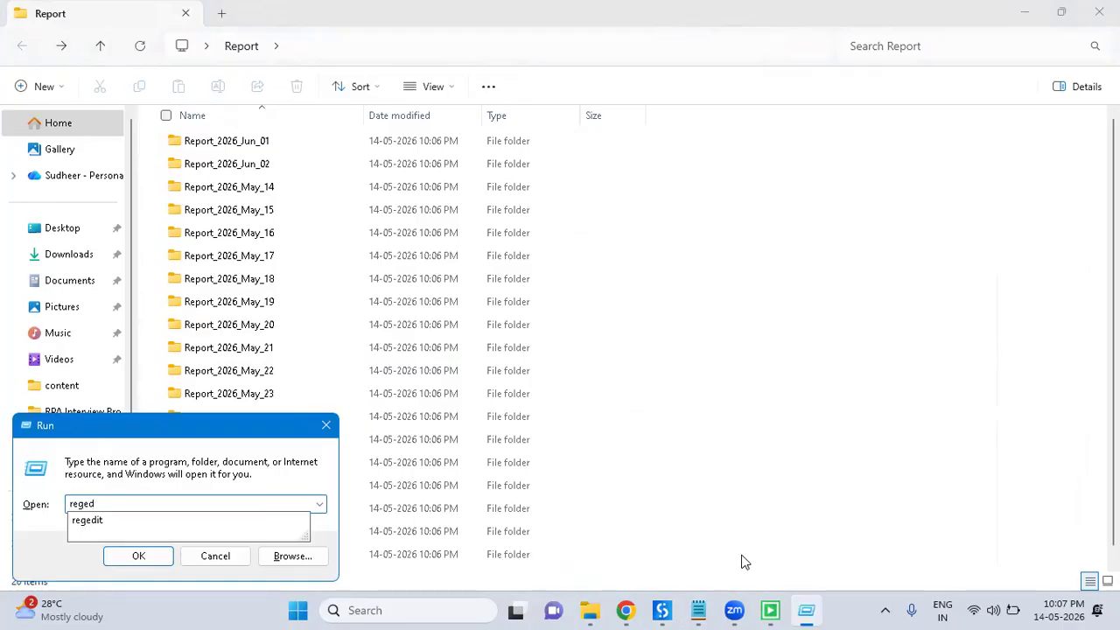
text(it)
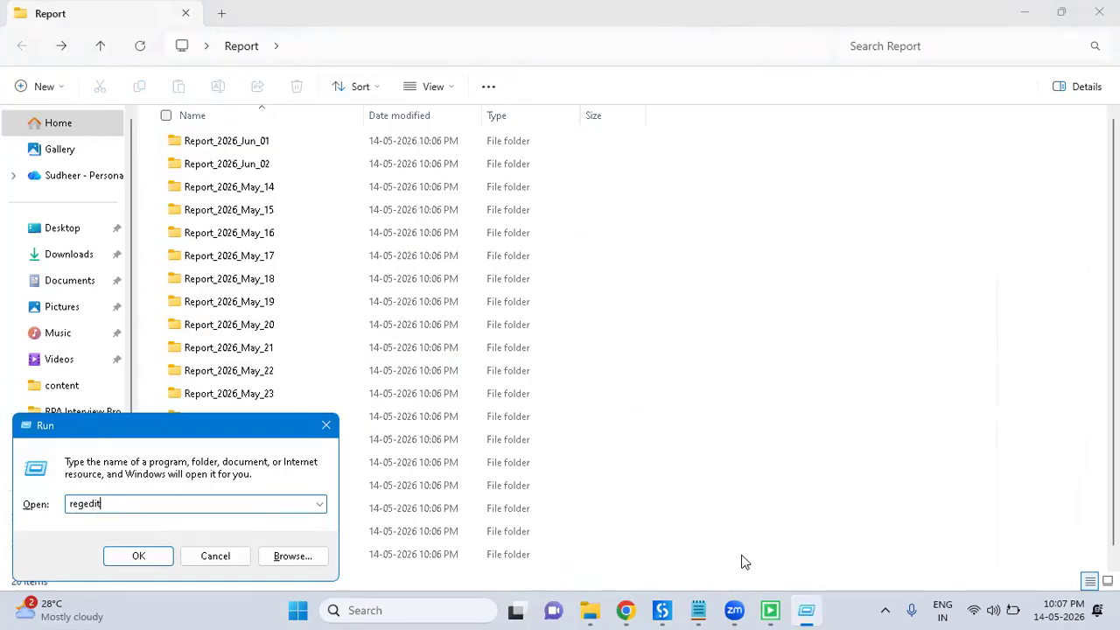
key(Return)
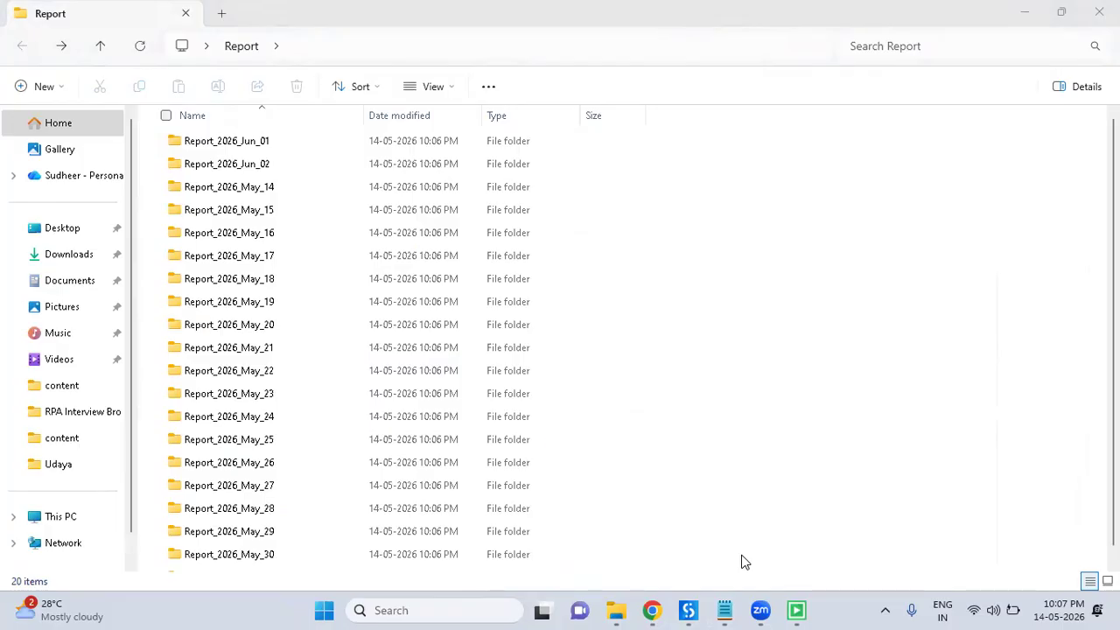
Collapse the registry tree from HKEY_CLASSES_ROOT\Directory\Background up to the Computer root
key(Left)
key(Left)
key(Left)
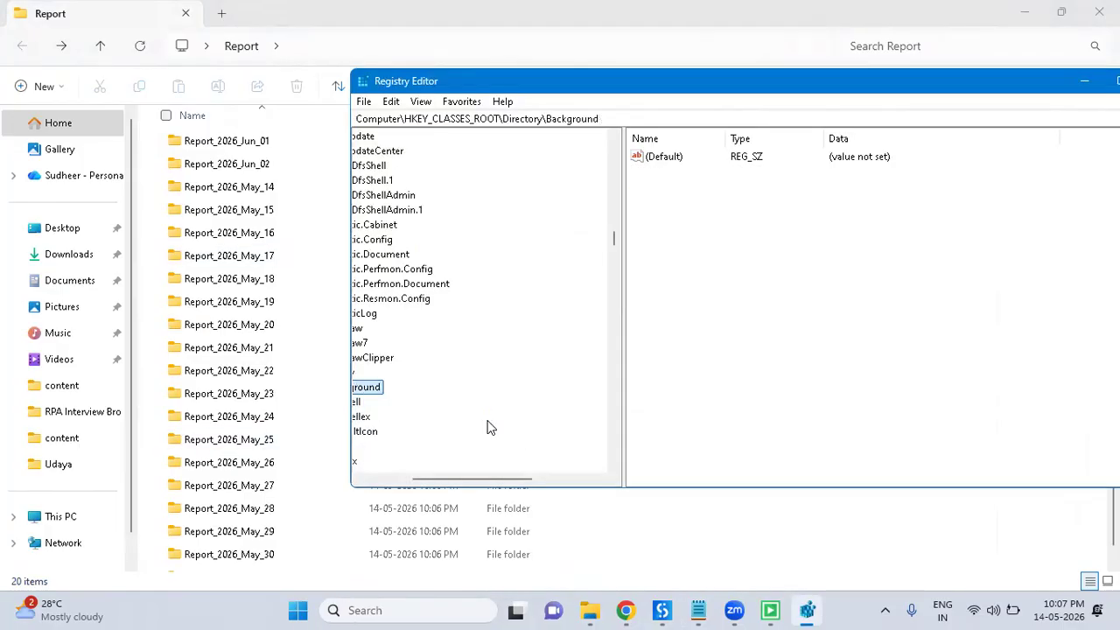
key(Left)
key(Left)
key(Left)
key(Left)
key(Left)
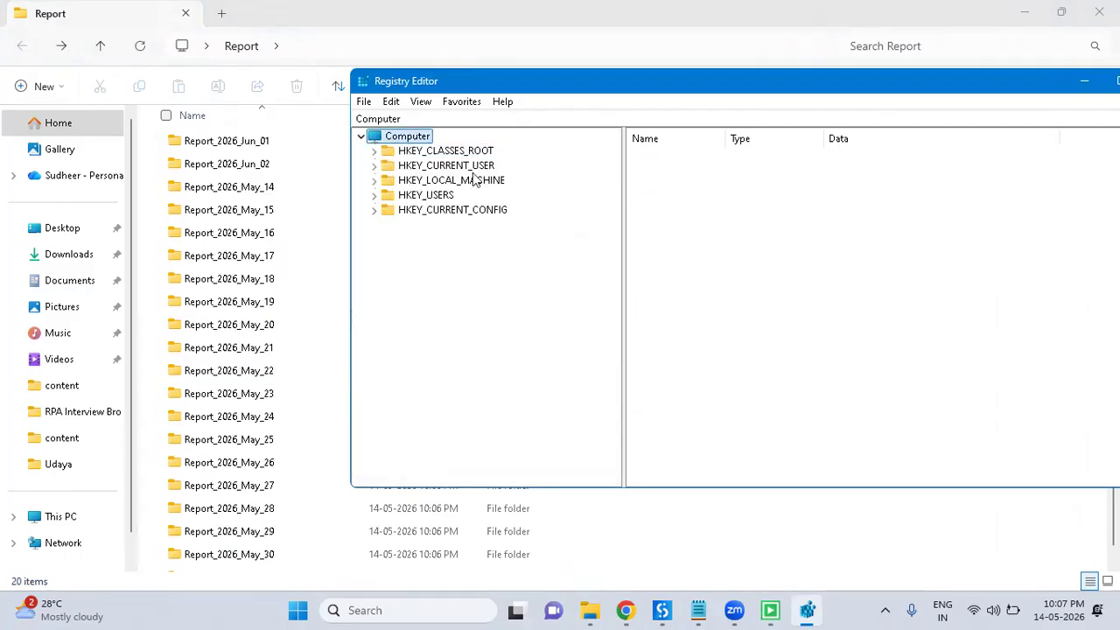
Expand HKEY_CLASSES_ROOT in the registry tree, locate the Directory key and expand it
click(478, 153)
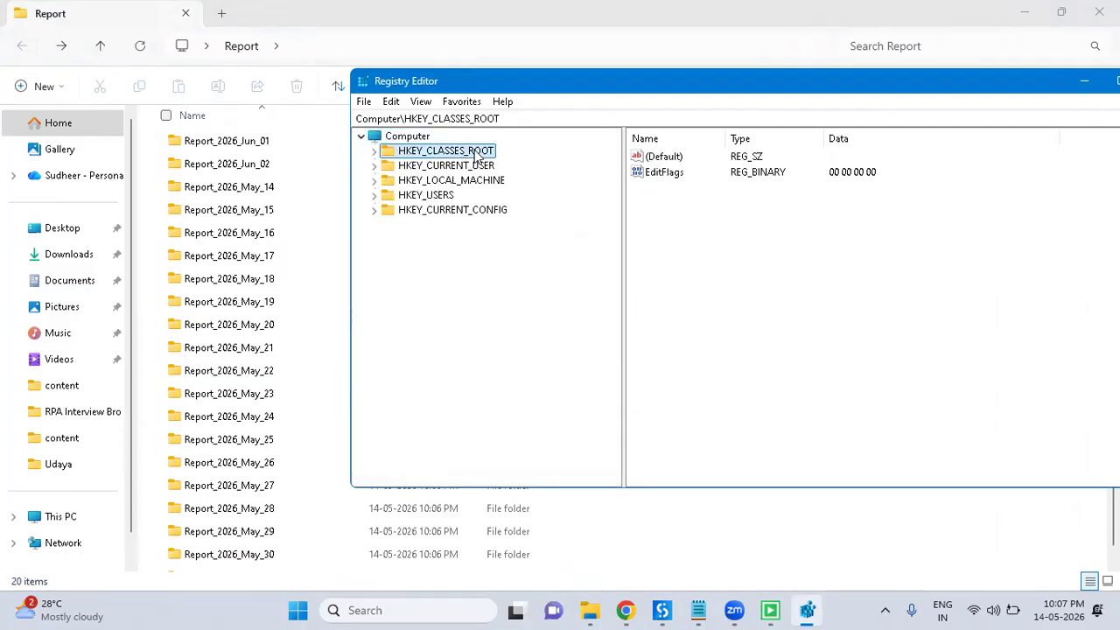
key(Right)
key(Down)
key(Down)
text(dir)
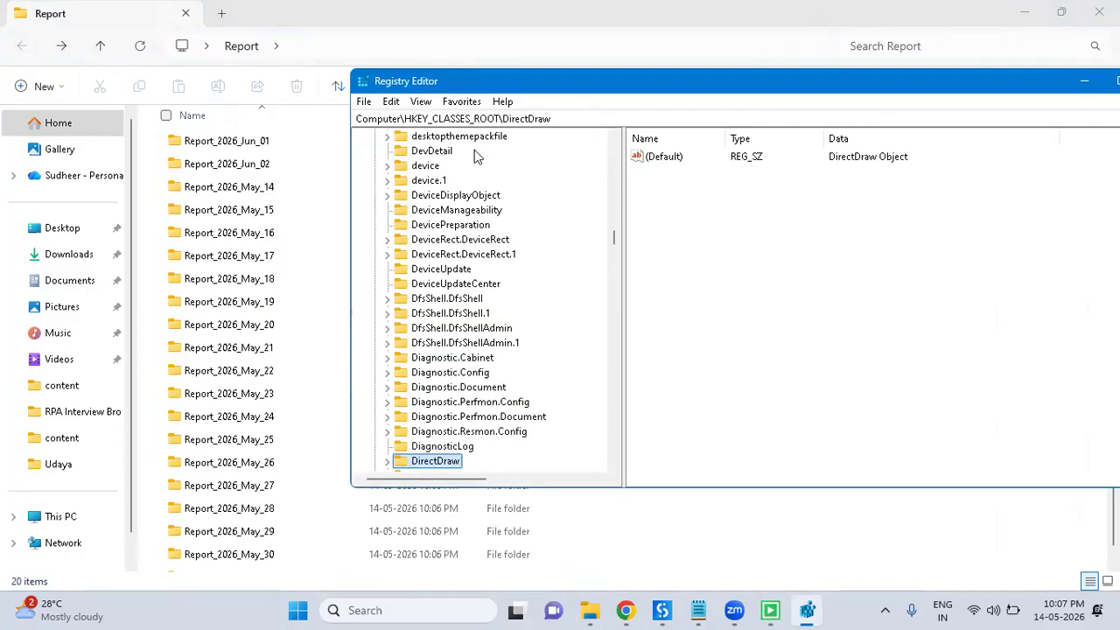
key(Down)
key(Down)
key(Down)
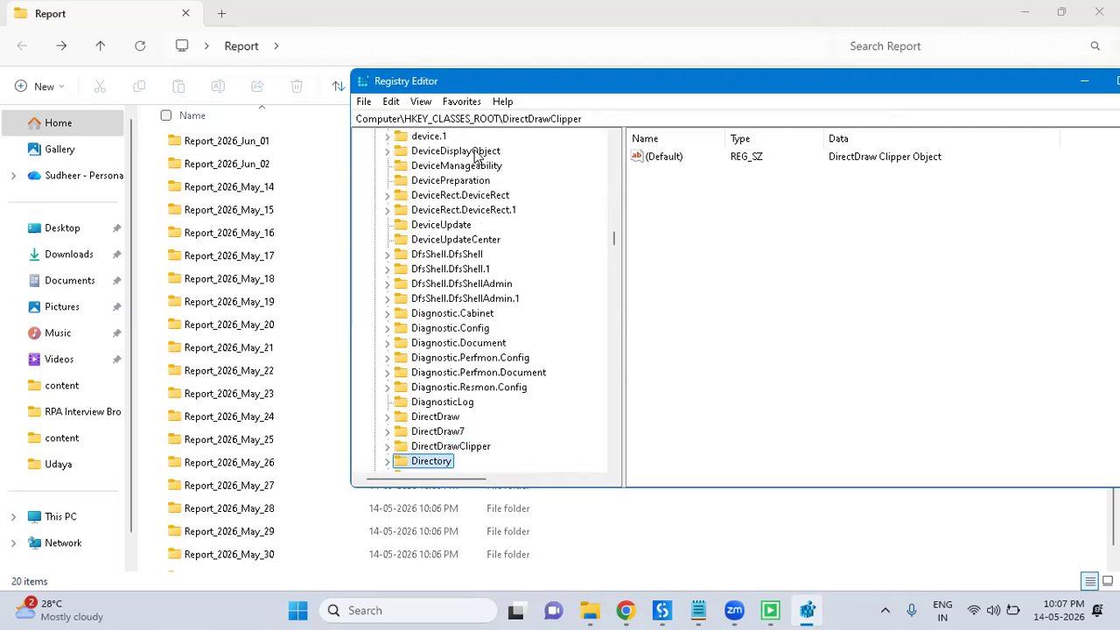
key(Right)
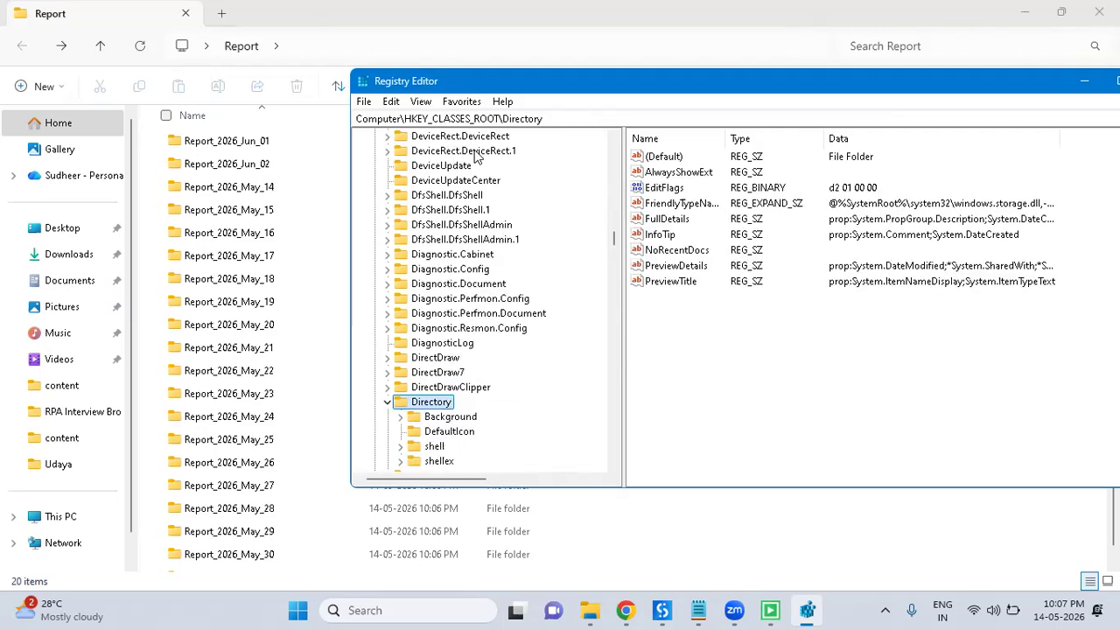
Expand Background and its shell subkey under Directory, and select the botsDNA Smart Folder Creator key
key(Down)
key(Right)
key(Down)
key(Right)
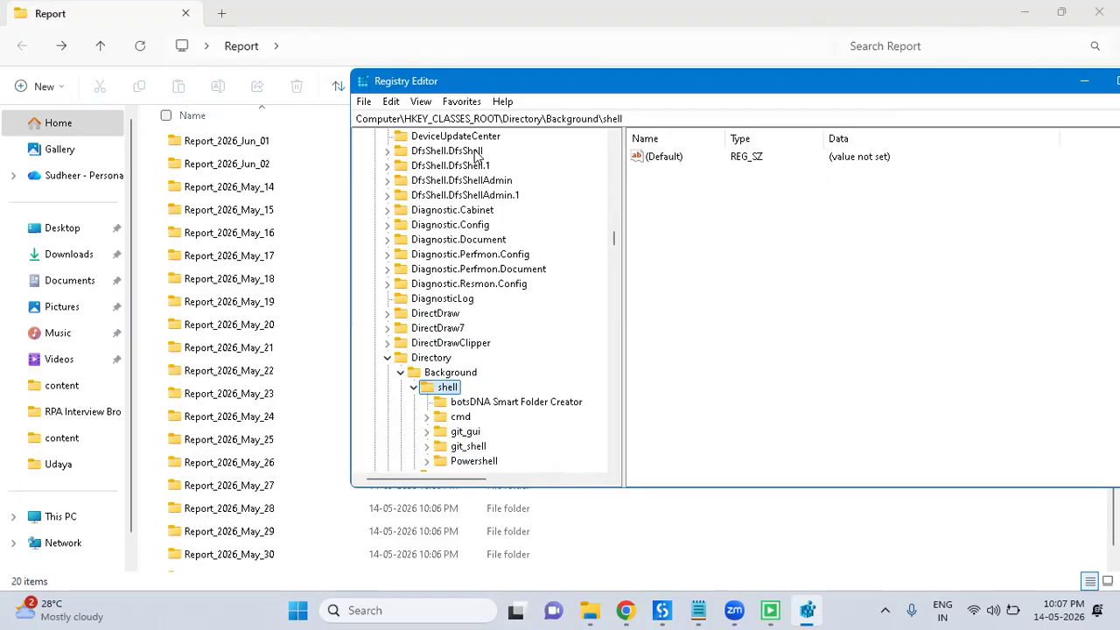
key(Down)
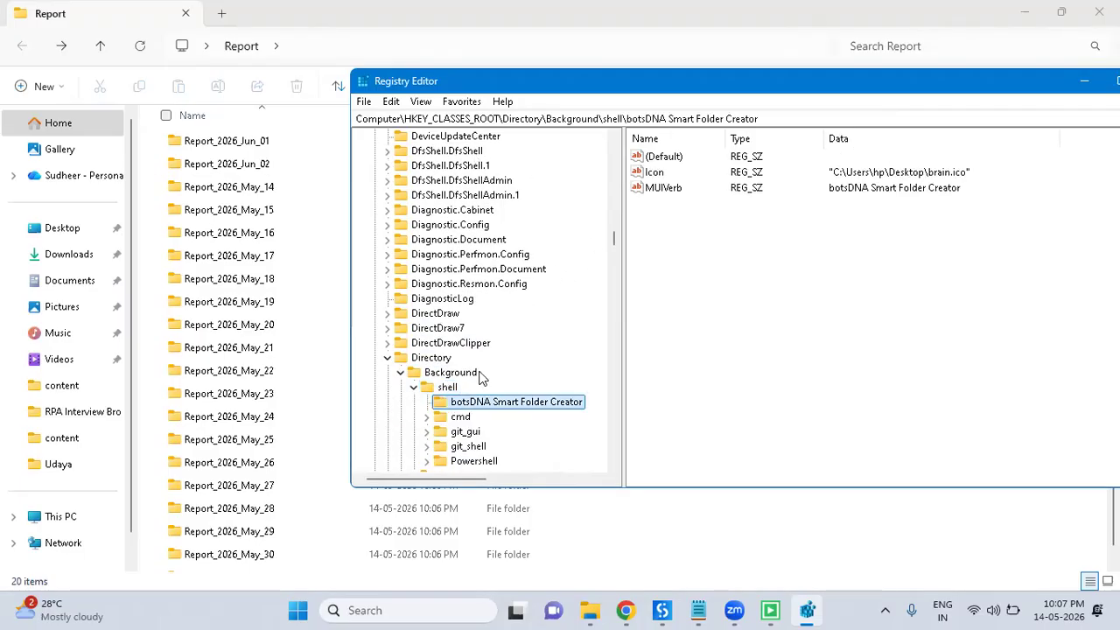
Show the options for creating new items under the shell key, then select the MUIVerb value of botsDNA Smart Folder Creator
right_click(459, 391)
mouse_move(531, 427)
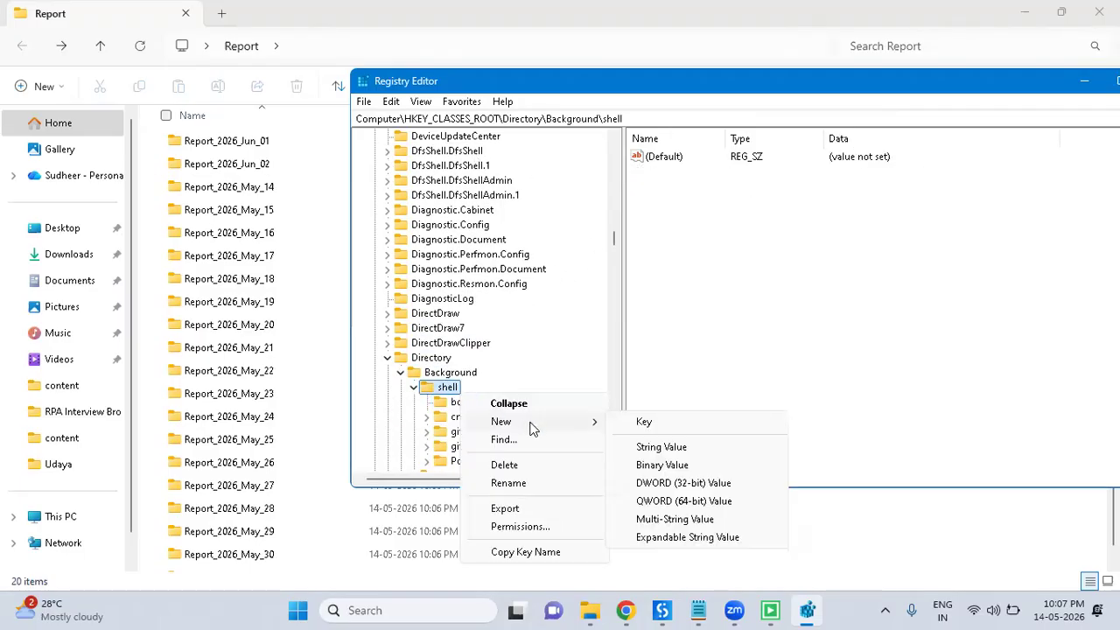
click(448, 403)
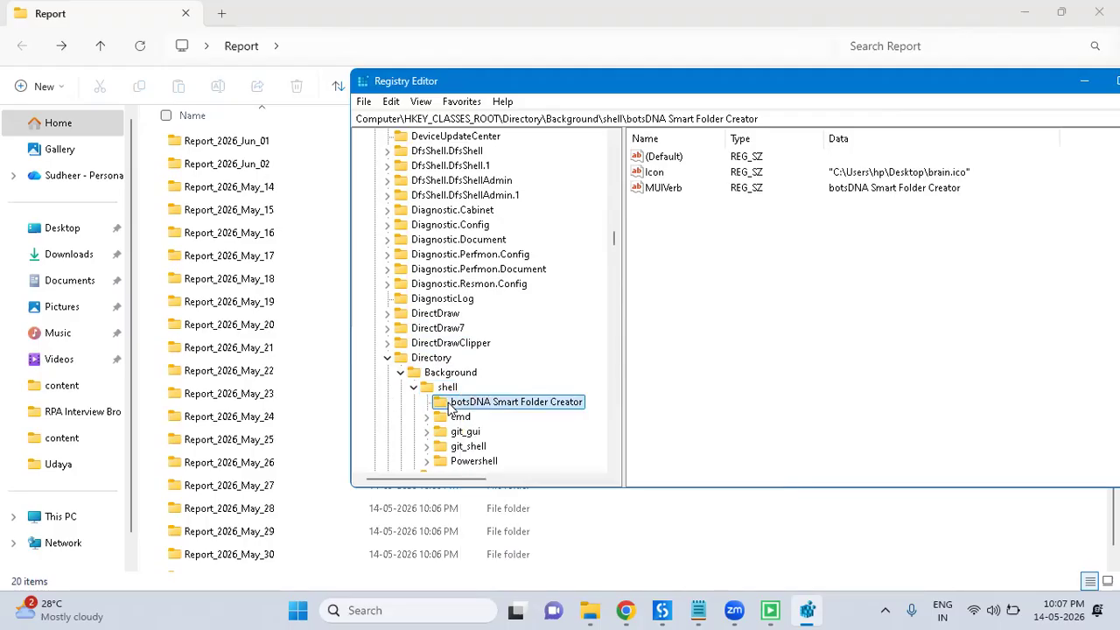
click(687, 189)
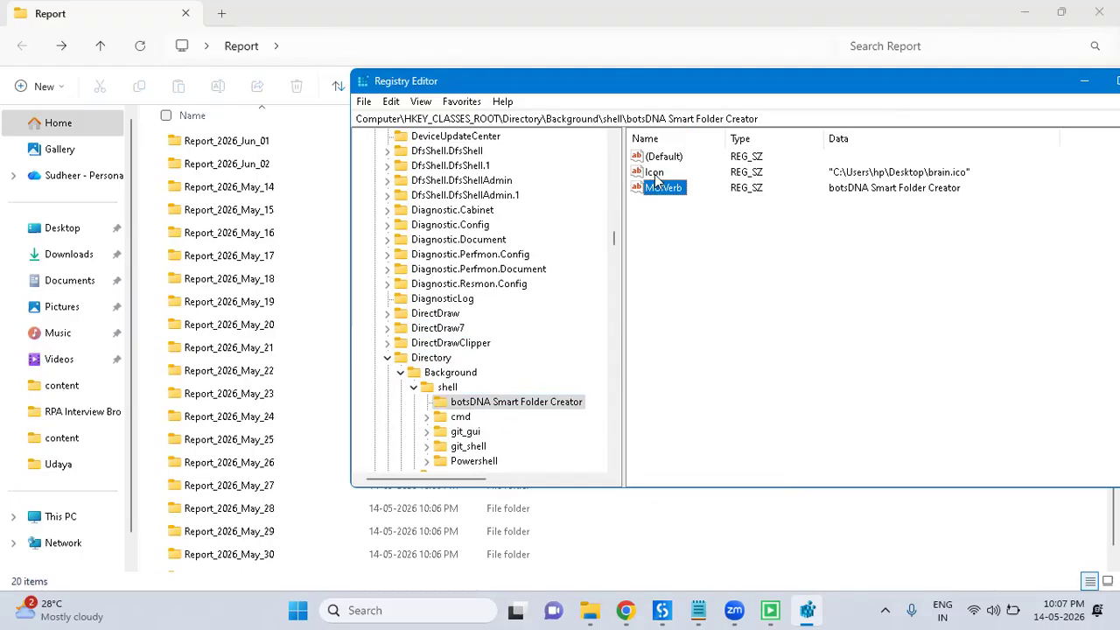
Switch to the Report folder, show its extended context options to point out botsDNA Smart Folder Creator, and dismiss them
click(692, 521)
right_click(692, 521)
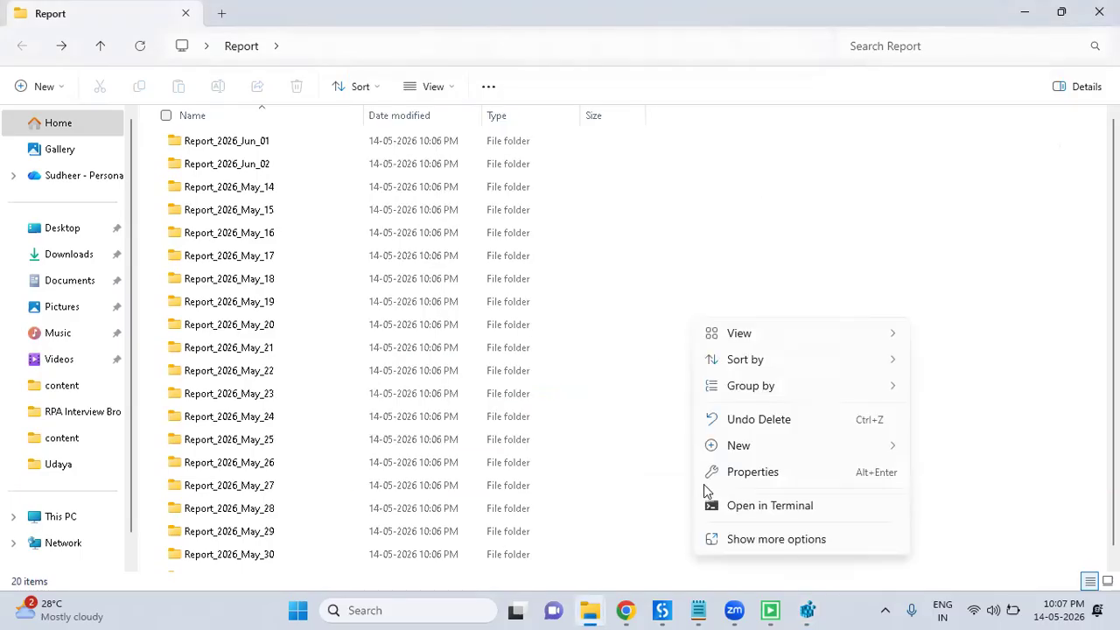
click(744, 537)
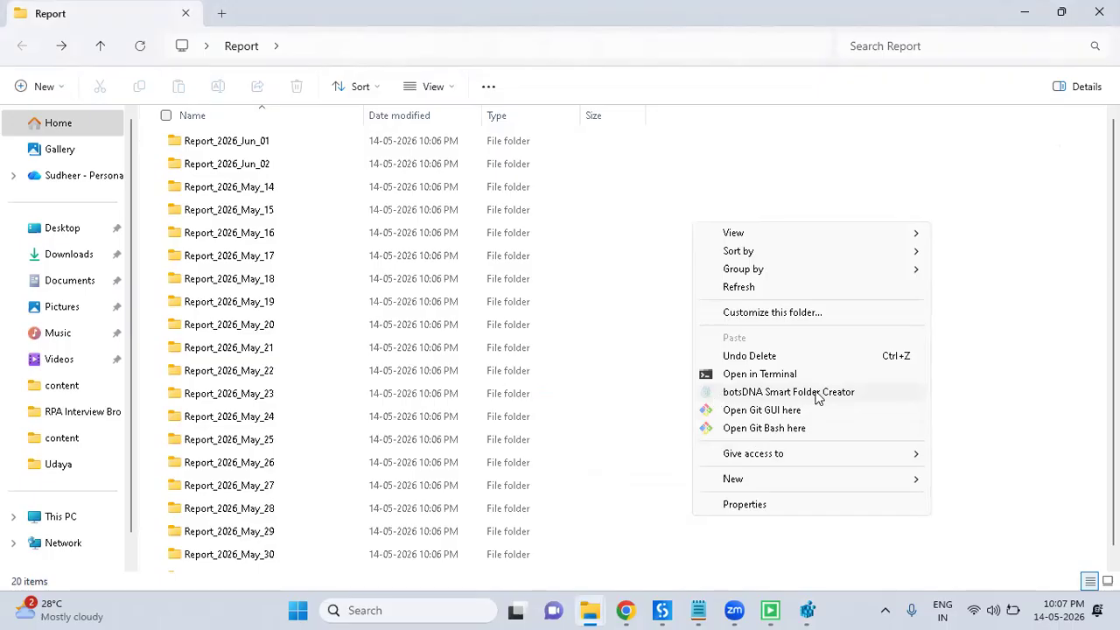
click(965, 425)
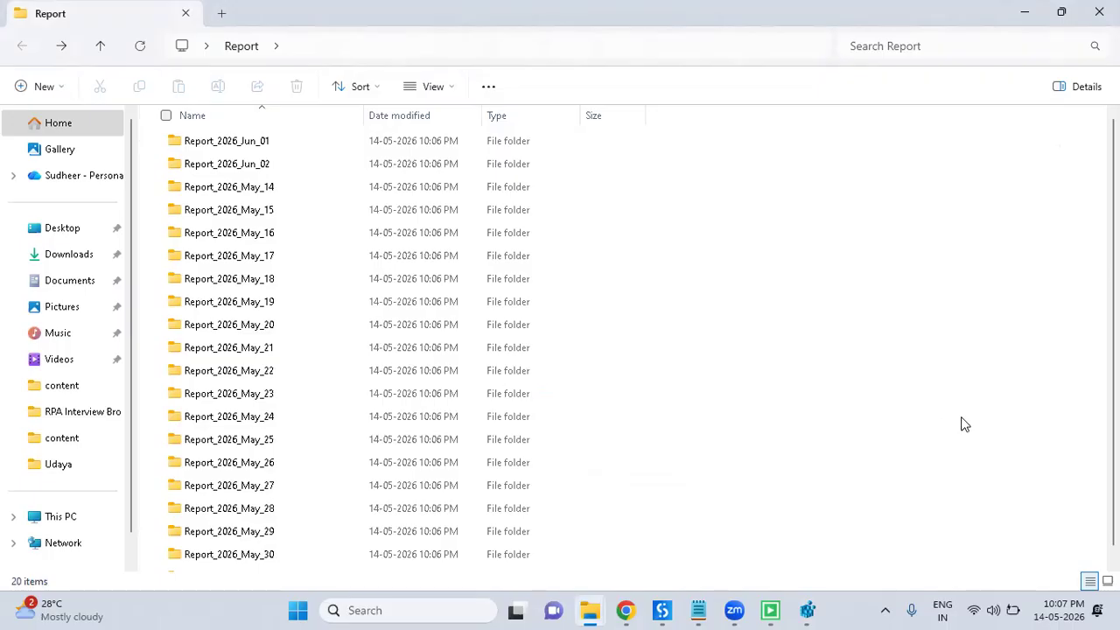